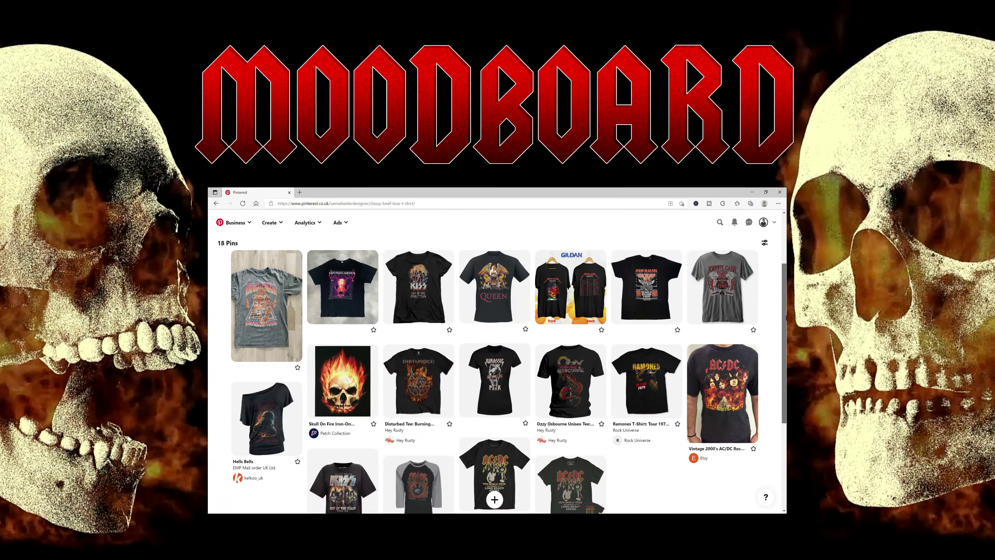
pyautogui.moveTo(786, 318); pyautogui.dragTo(784, 342)
pyautogui.scroll(-1, 494, 372)
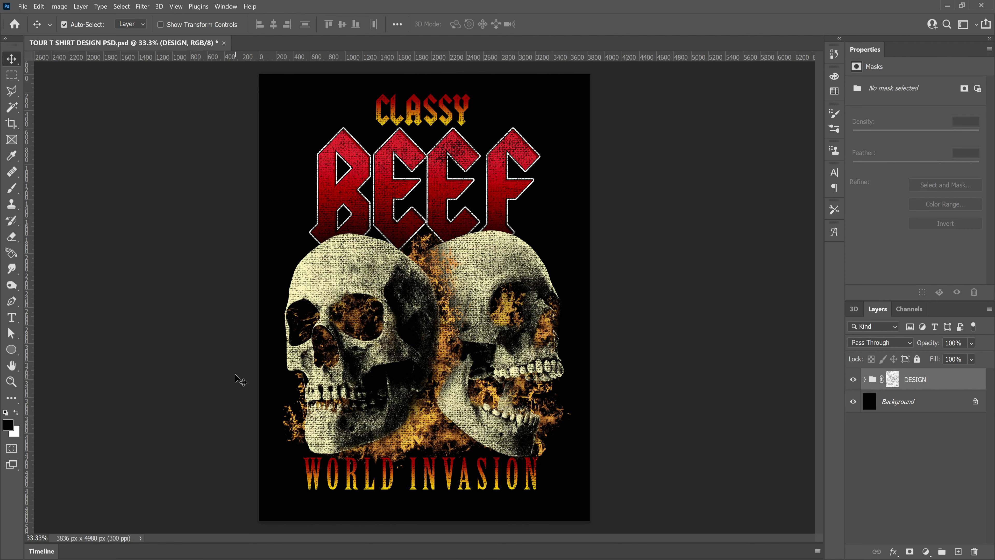
# Step: Create a new 15 x 18 inch portrait document at 300 pixels/inch in RGB color with a black background
pyautogui.click(22, 8)
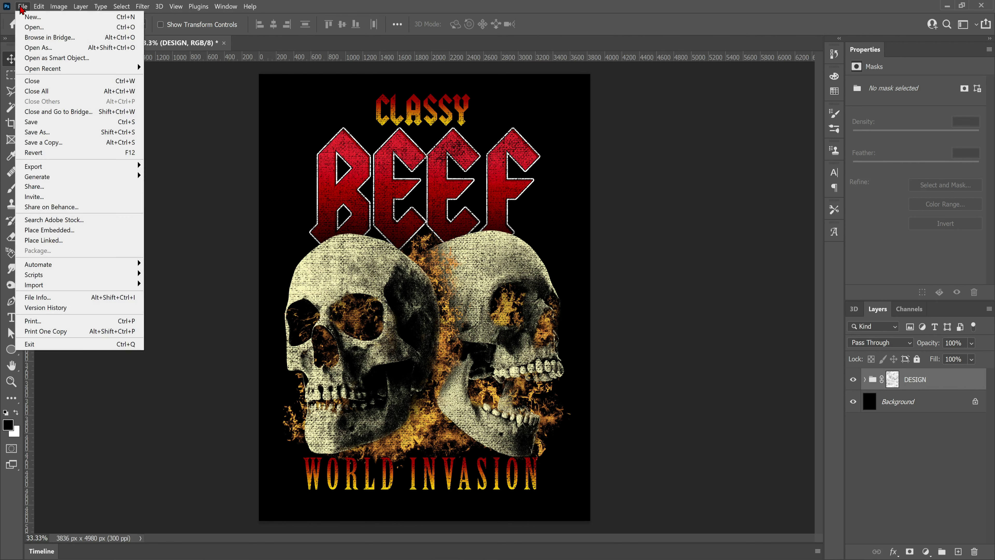
pyautogui.click(34, 16)
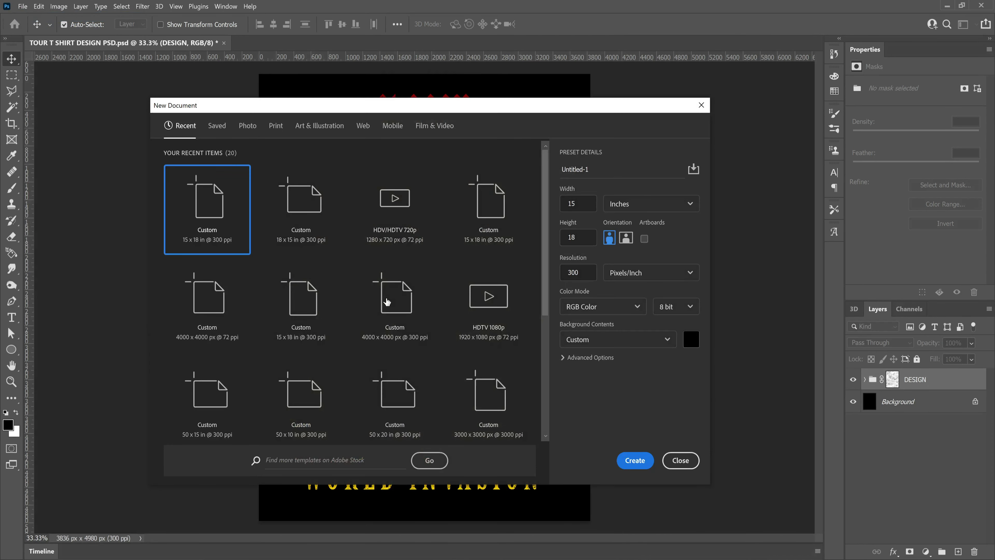
pyautogui.click(313, 241)
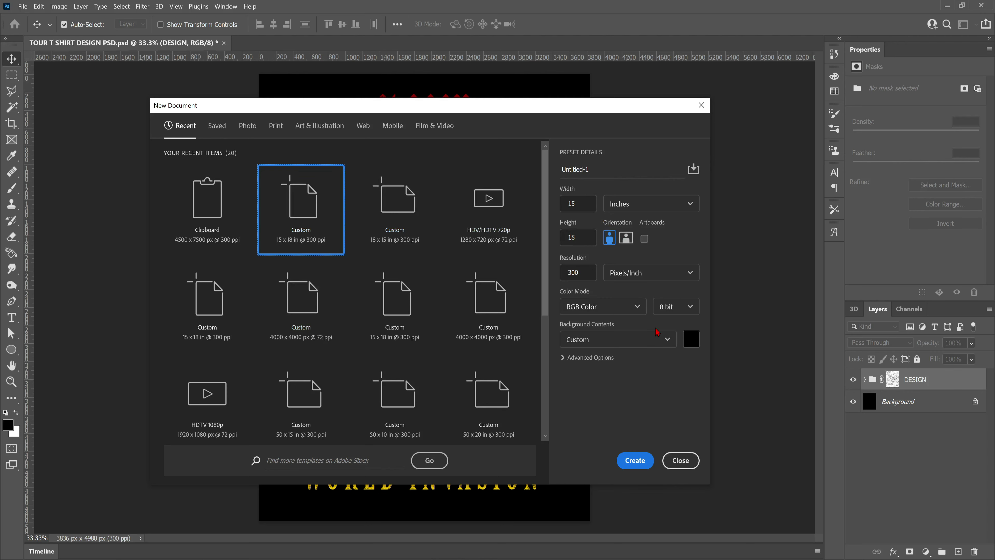
pyautogui.click(634, 463)
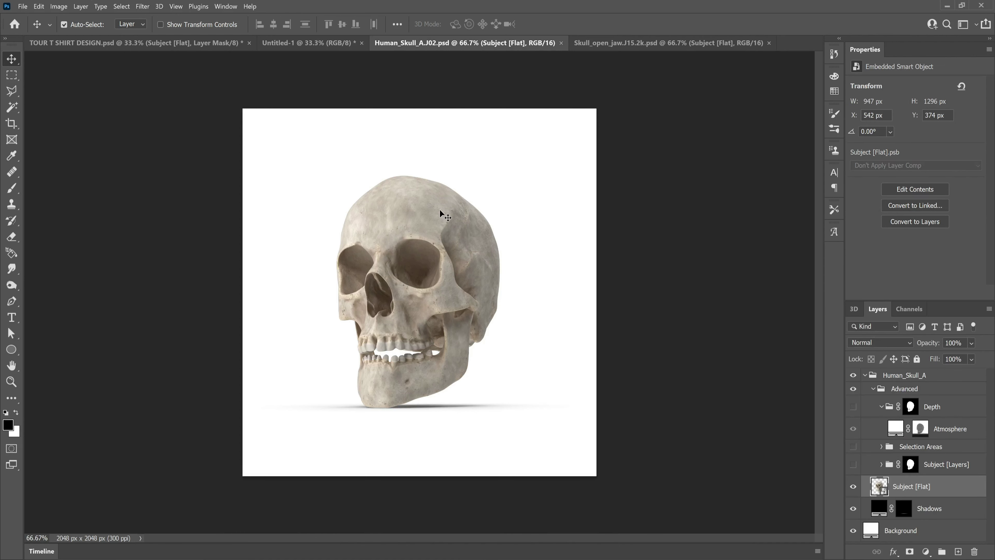
# Step: Copy the skull's Subject [Flat] layer from Human_Skull_A.J02.psd into the new black document
pyautogui.click(638, 42)
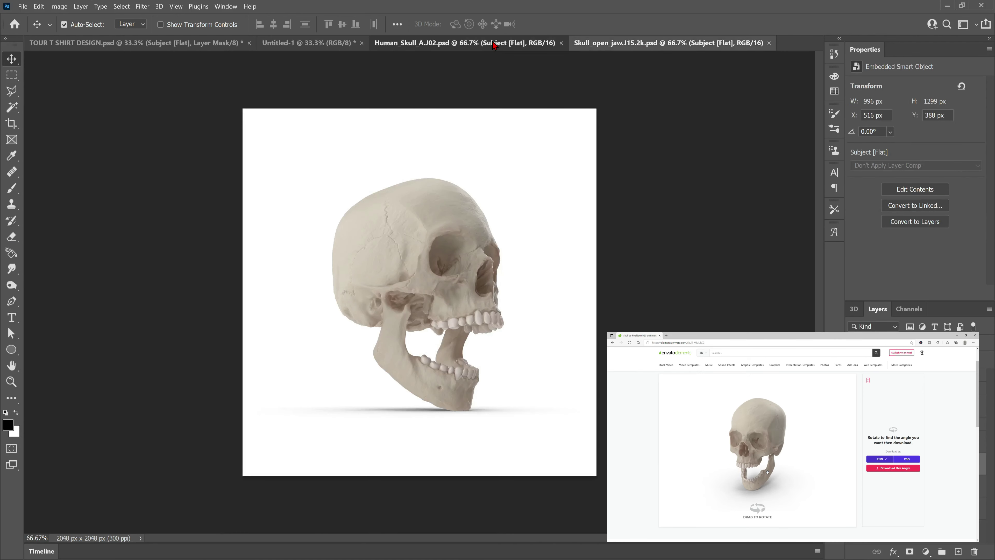
pyautogui.click(470, 42)
pyautogui.moveTo(406, 215); pyautogui.dragTo(346, 160)
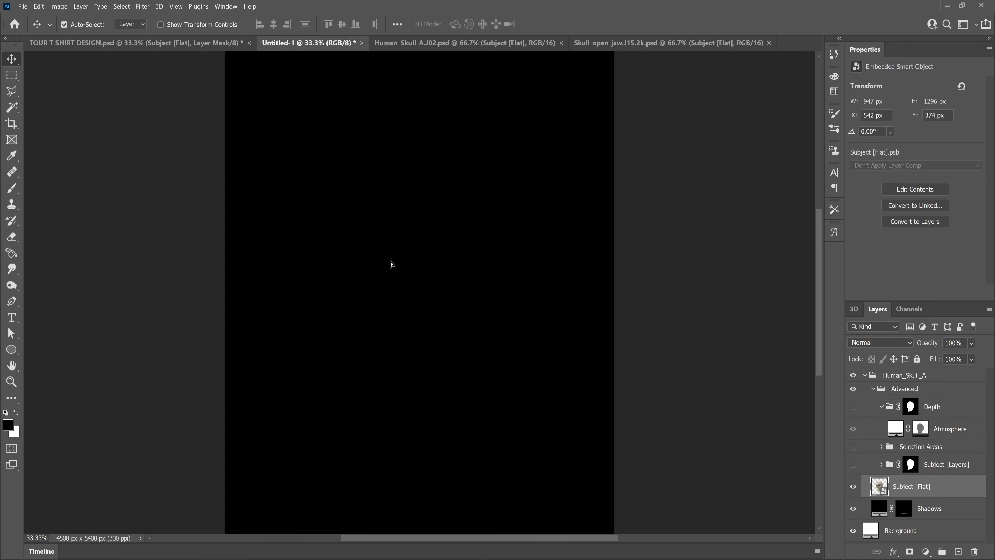
pyautogui.moveTo(428, 262); pyautogui.dragTo(423, 367)
pyautogui.click(534, 237)
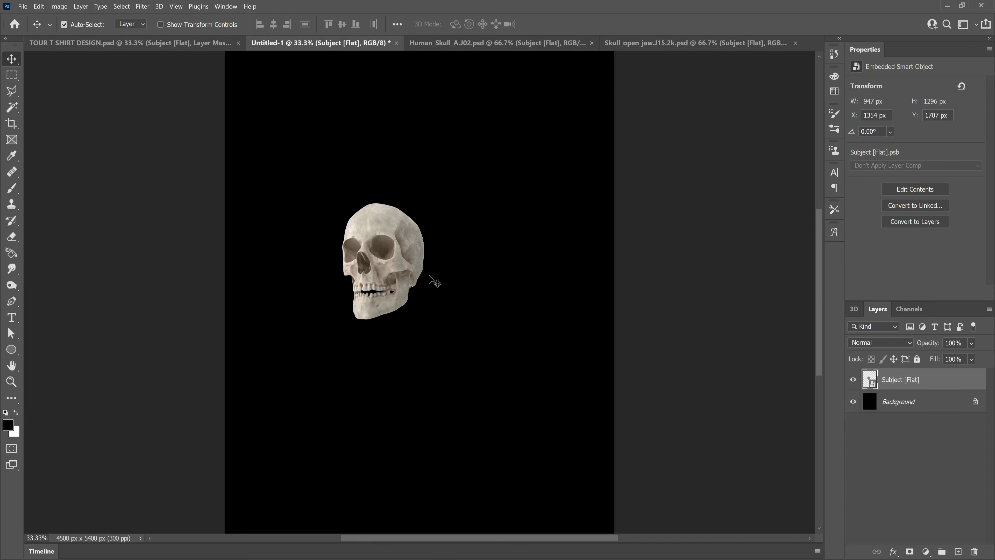
# Step: Scale the skull to about 200% and position it in the left half of the canvas
pyautogui.hotkey('ctrl', 't')
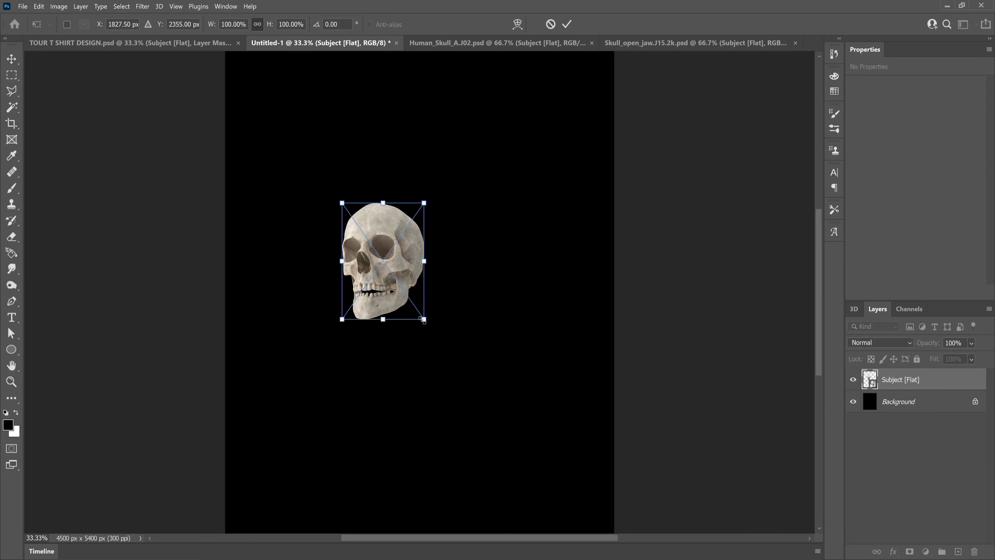
pyautogui.moveTo(419, 312); pyautogui.dragTo(542, 421)
pyautogui.moveTo(477, 333); pyautogui.dragTo(401, 317)
pyautogui.press('Return')
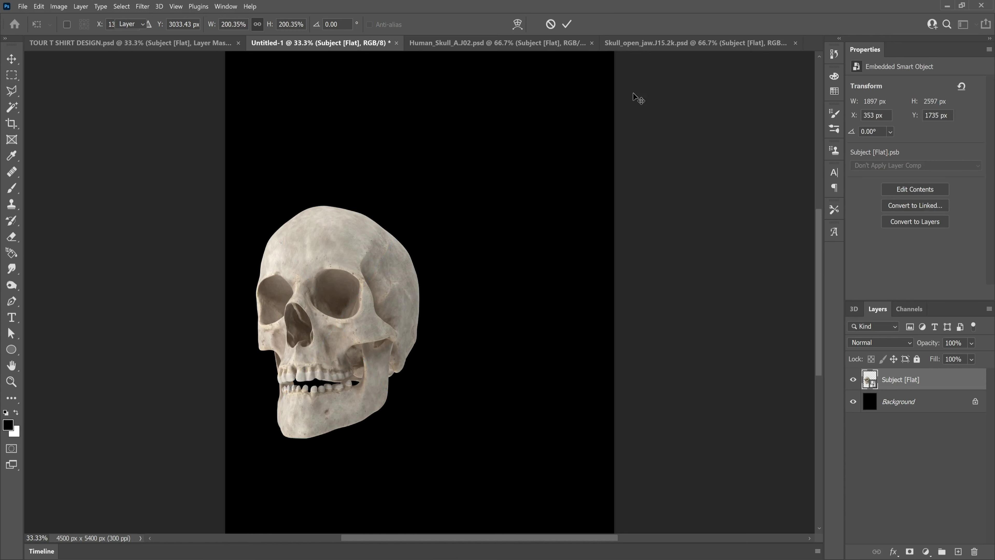
# Step: Copy the open-jaw skull from Skull_open_jaw.J15.2k.psd into the right side of the new document
pyautogui.click(651, 43)
pyautogui.moveTo(434, 212); pyautogui.dragTo(536, 279)
pyautogui.click(543, 230)
# Step: Scale the open-jaw skull up to match the first skull's size and place it beside it on the right
pyautogui.hotkey('ctrl', 't')
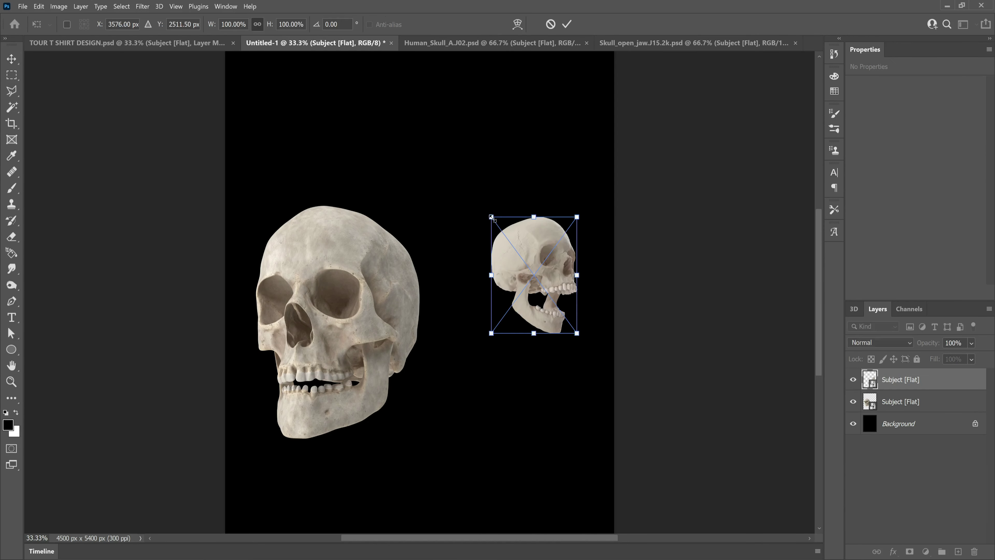
pyautogui.moveTo(492, 216); pyautogui.dragTo(387, 150)
pyautogui.moveTo(471, 214); pyautogui.dragTo(482, 318)
pyautogui.moveTo(433, 227); pyautogui.dragTo(403, 203)
pyautogui.moveTo(458, 267); pyautogui.dragTo(449, 267)
pyautogui.press('Return')
# Step: Put the open-jaw skull's layer behind the first skull and move the two skulls closer so they overlap
pyautogui.moveTo(897, 382); pyautogui.dragTo(897, 411)
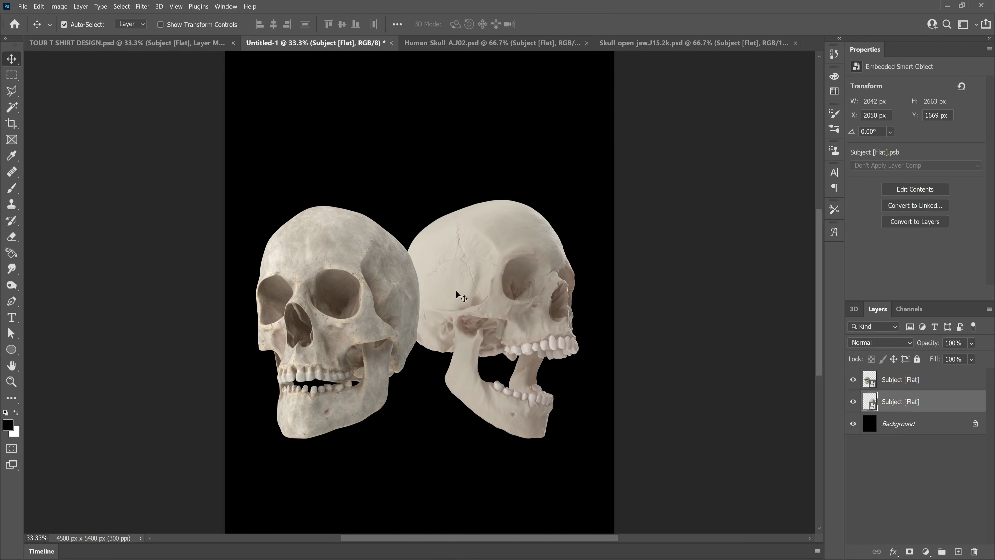
pyautogui.moveTo(386, 278); pyautogui.dragTo(398, 273)
pyautogui.moveTo(483, 286); pyautogui.dragTo(508, 289)
pyautogui.keyDown('shift'); pyautogui.click(905, 382); pyautogui.keyUp('shift')
pyautogui.click(673, 333)
pyautogui.click(889, 403)
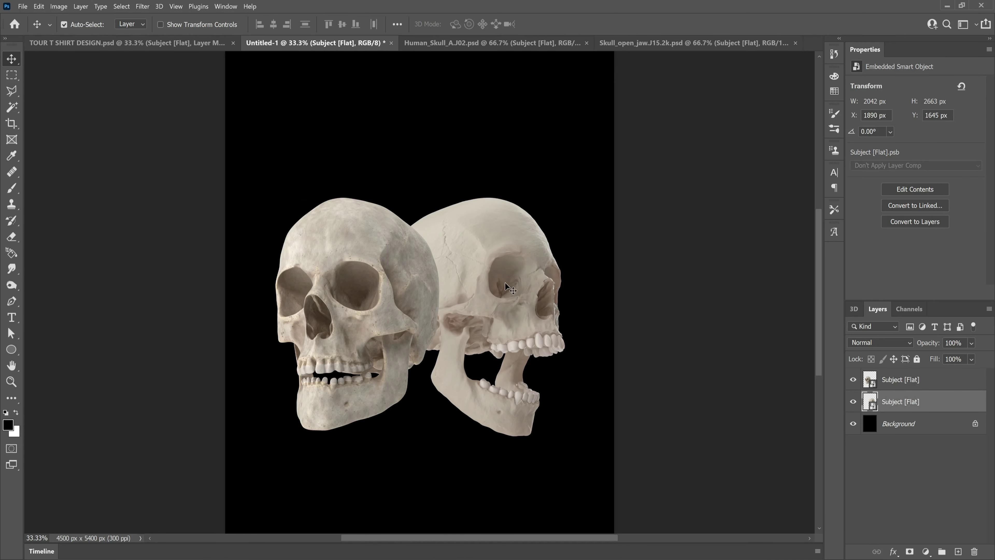
# Step: Select both skull layers, scale them up slightly together and center the pair on the canvas
pyautogui.click(893, 382)
pyautogui.keyDown('shift'); pyautogui.click(889, 402); pyautogui.keyUp('shift')
pyautogui.hotkey('ctrl', 't')
pyautogui.moveTo(276, 197); pyautogui.dragTo(261, 186)
pyautogui.moveTo(389, 275); pyautogui.dragTo(397, 287)
pyautogui.press('Return')
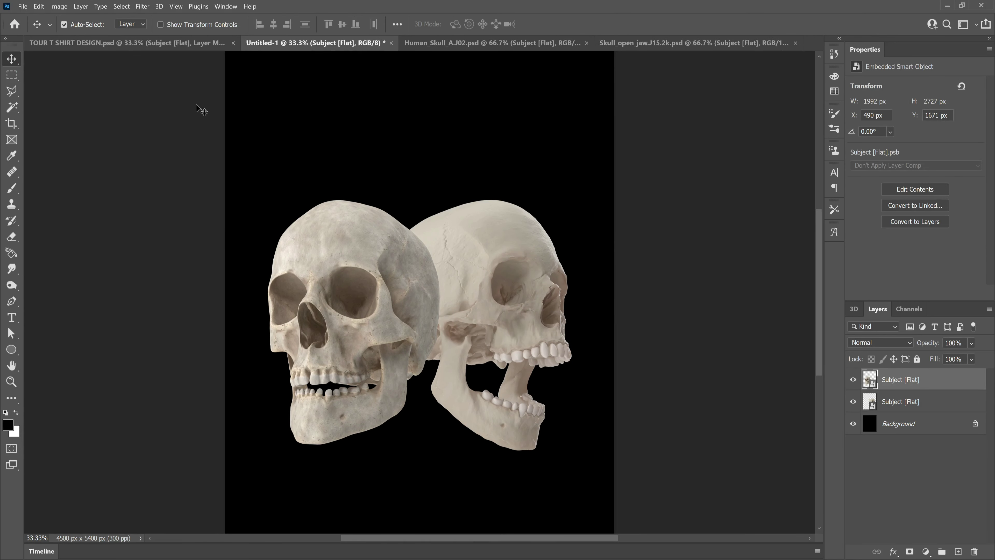
# Step: Open the Filter Gallery on the front skull and combine Torn Edges with a Grain effect beneath it
pyautogui.click(142, 6)
pyautogui.click(168, 56)
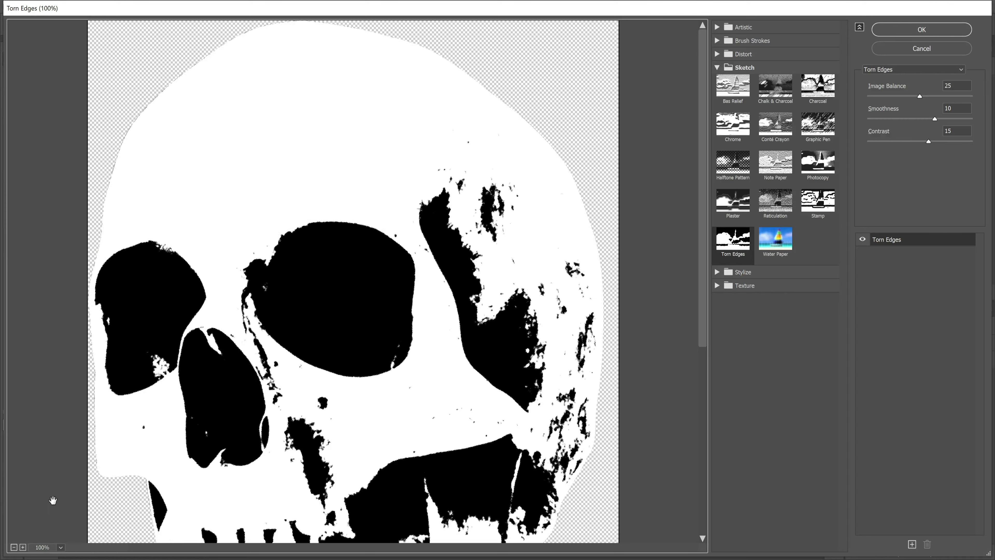
pyautogui.click(14, 547)
pyautogui.click(14, 547)
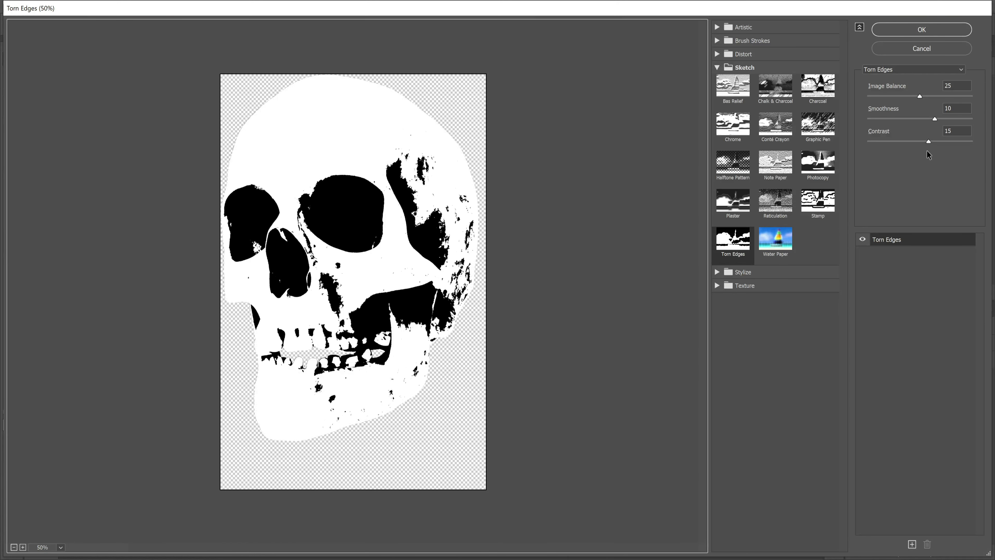
pyautogui.click(912, 544)
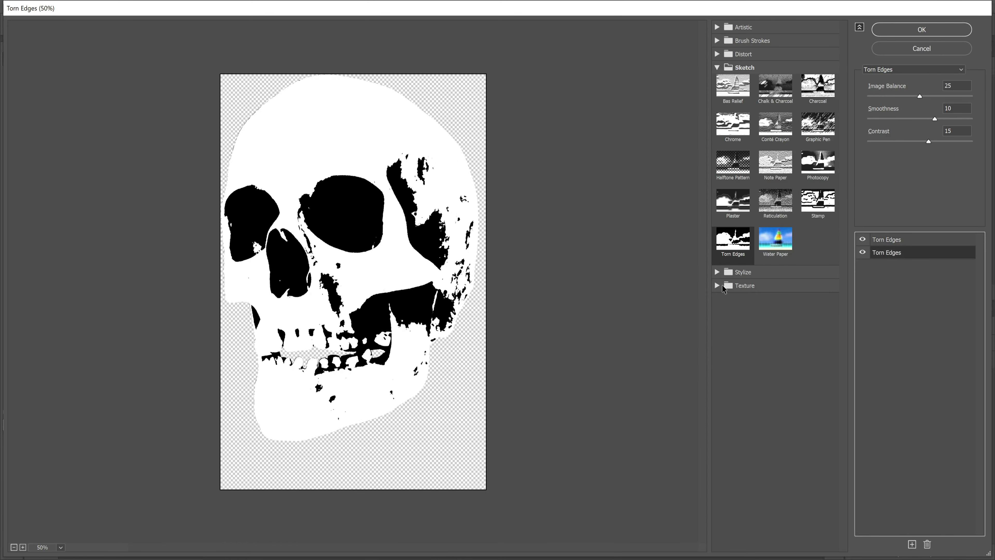
pyautogui.click(716, 286)
pyautogui.click(776, 304)
pyautogui.click(887, 239)
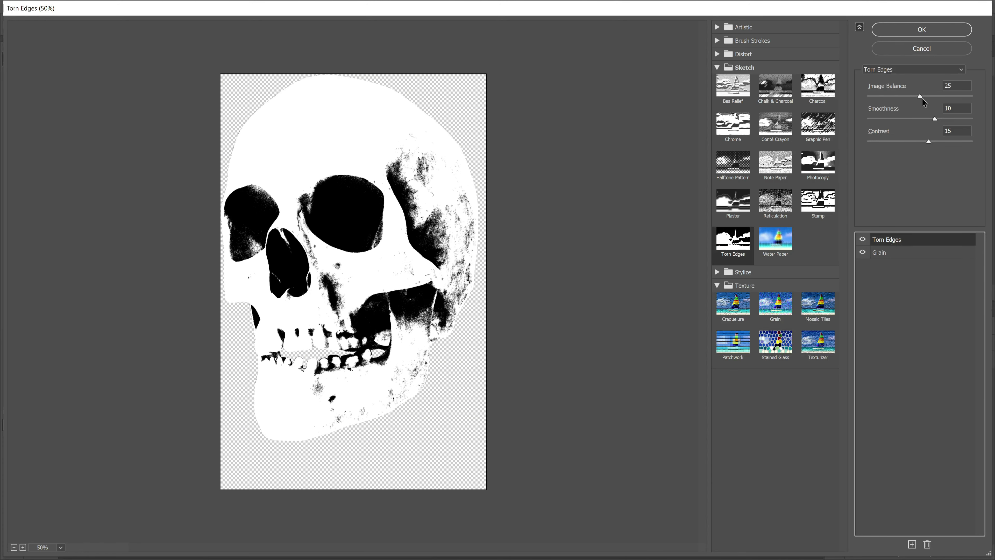
# Step: Set Torn Edges to smoothness 15 and contrast 14, darken its image balance, and fine-tune the Grain contrast on the front skull
pyautogui.moveTo(919, 96); pyautogui.dragTo(972, 118)
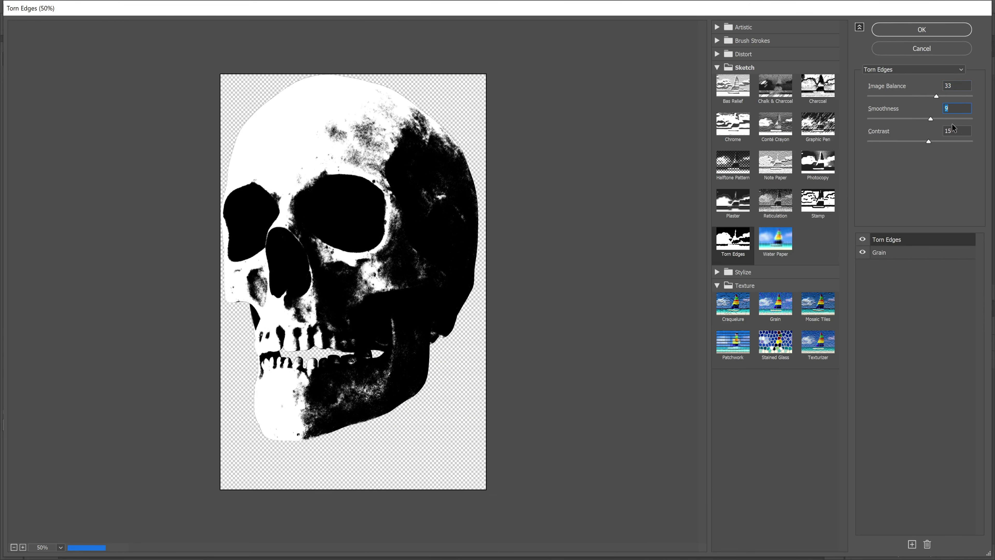
pyautogui.click(929, 141)
pyautogui.moveTo(927, 147); pyautogui.dragTo(922, 146)
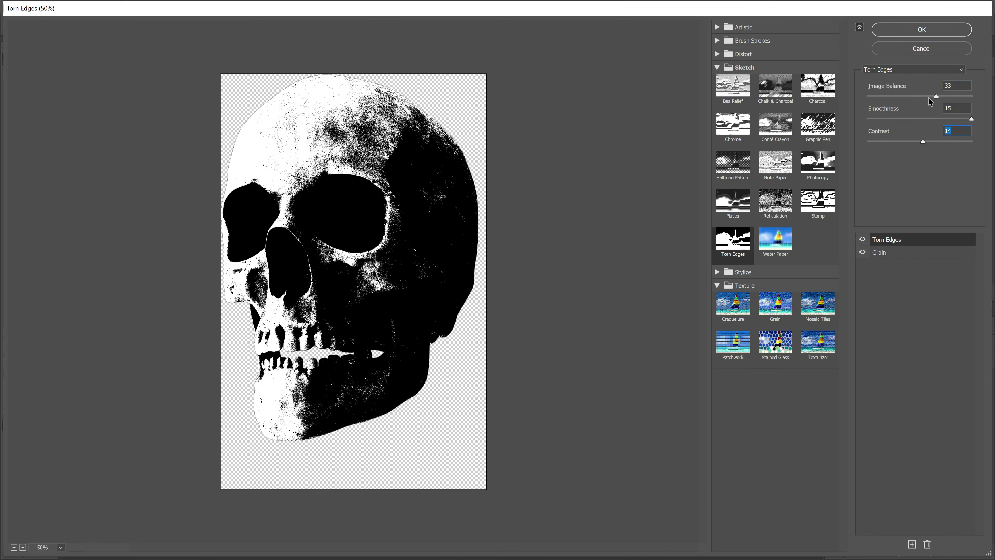
pyautogui.moveTo(935, 97)
pyautogui.mouseDown()
pyautogui.moveTo(920, 97)
pyautogui.moveTo(948, 97)
pyautogui.mouseUp()
pyautogui.click(884, 253)
pyautogui.moveTo(919, 119); pyautogui.dragTo(916, 118)
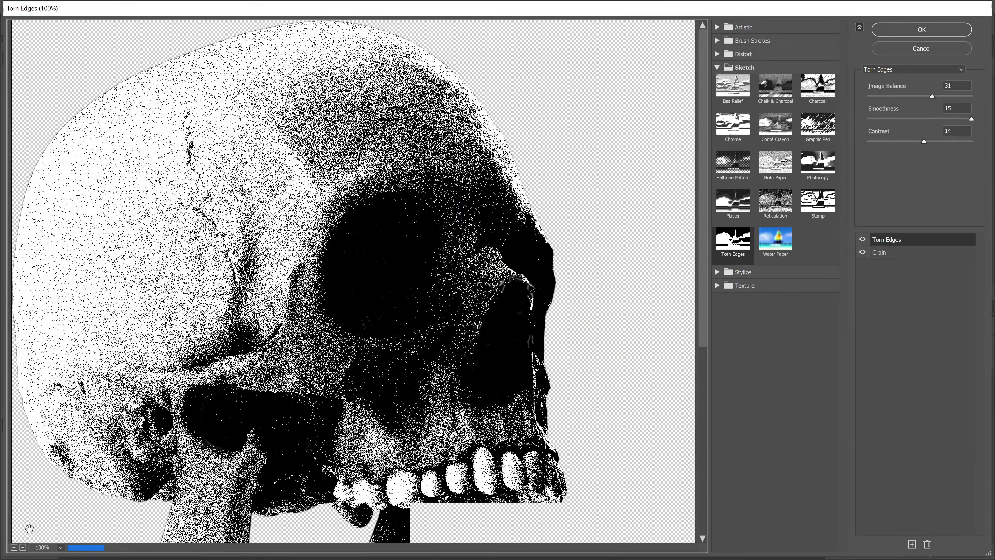
# Step: Apply Torn Edges and Grain to the open-jaw skull with image balance 29, smoothness 15 and contrast 14
pyautogui.hotkey('ctrl', '-')
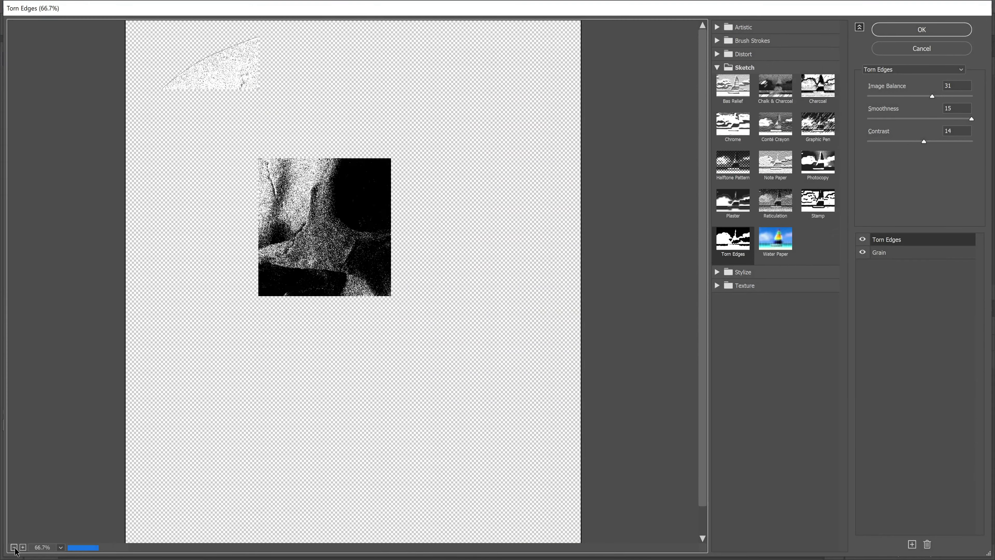
pyautogui.hotkey('ctrl', '-')
pyautogui.click(884, 253)
pyautogui.moveTo(936, 96)
pyautogui.mouseDown()
pyautogui.moveTo(957, 97)
pyautogui.moveTo(926, 98)
pyautogui.mouseUp()
pyautogui.click(895, 240)
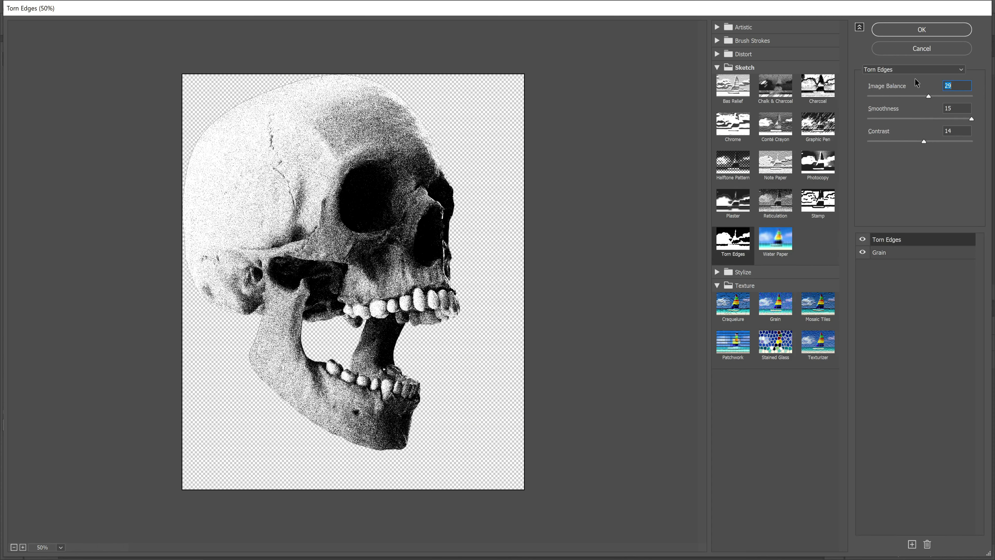
pyautogui.click(918, 33)
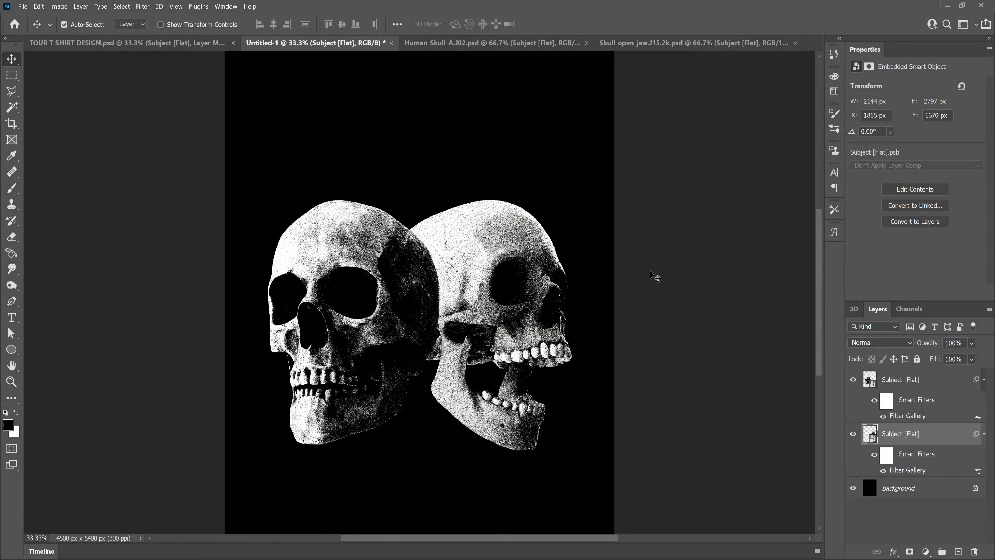
# Step: Rename the front skull's layer to SKULL 1 and the open-jaw skull's layer to SKULL 2
pyautogui.doubleClick(908, 378)
pyautogui.write('SKULL 1')
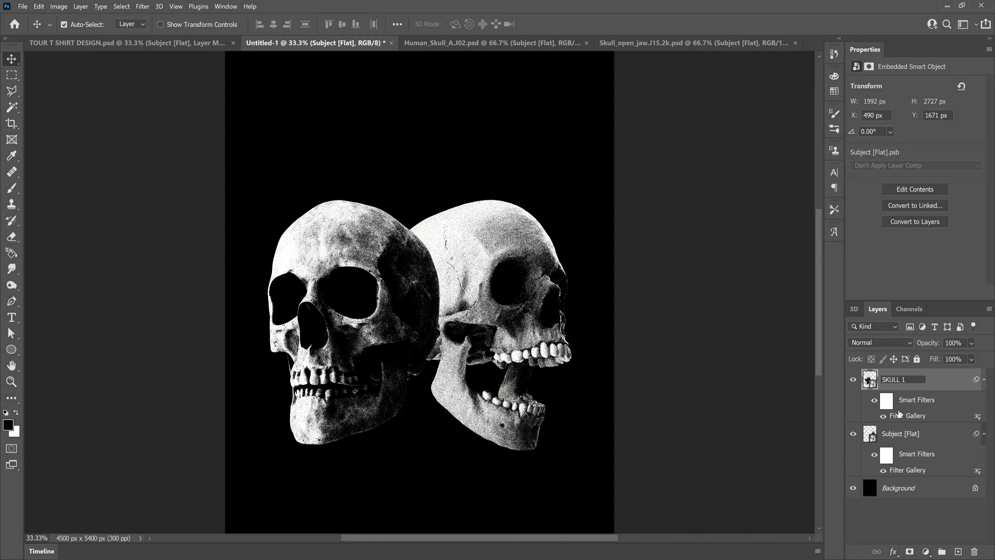
pyautogui.doubleClick(900, 433)
pyautogui.write('SKULL 2')
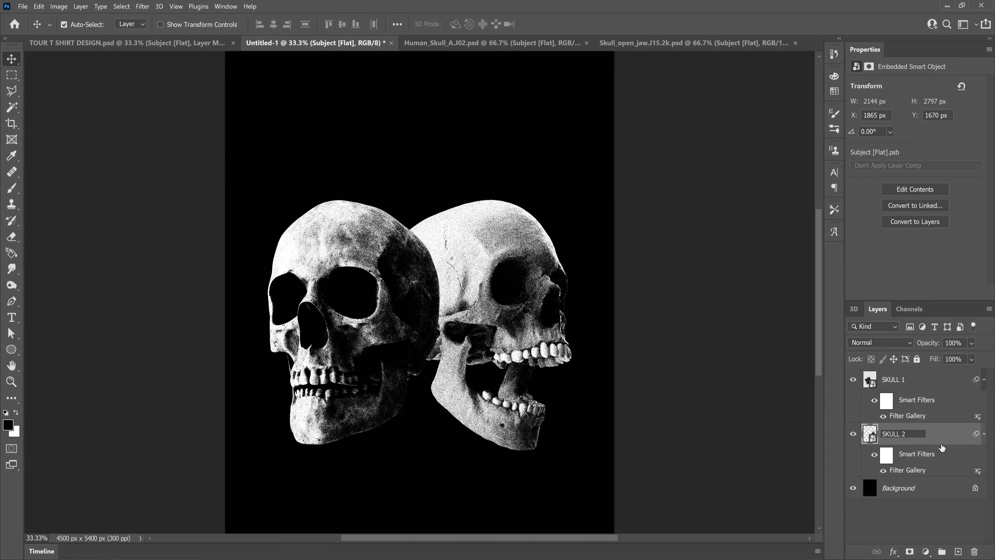
pyautogui.press('Return')
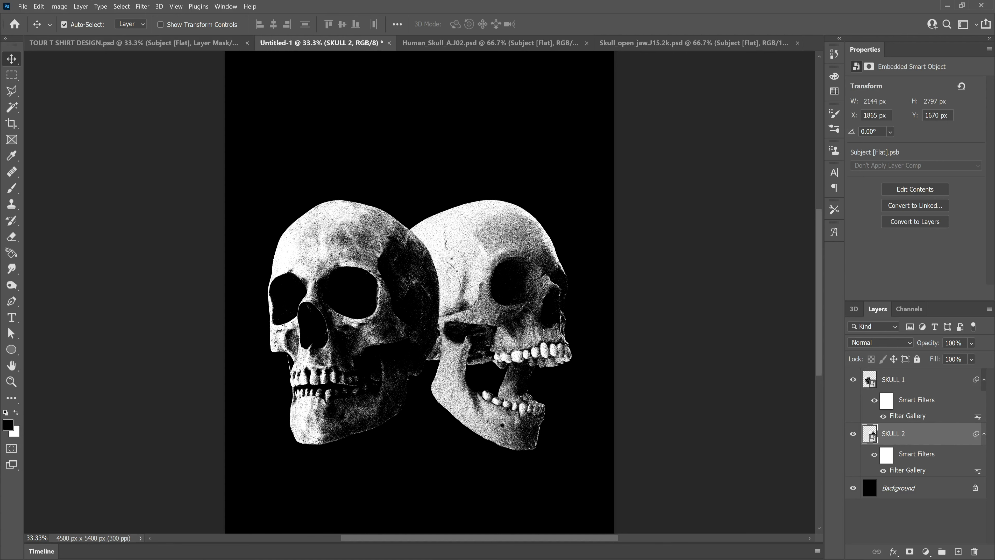
# Step: Add a layer mask to SKULL 2 and choose the Brush tool with a reduced hardness
pyautogui.click(909, 552)
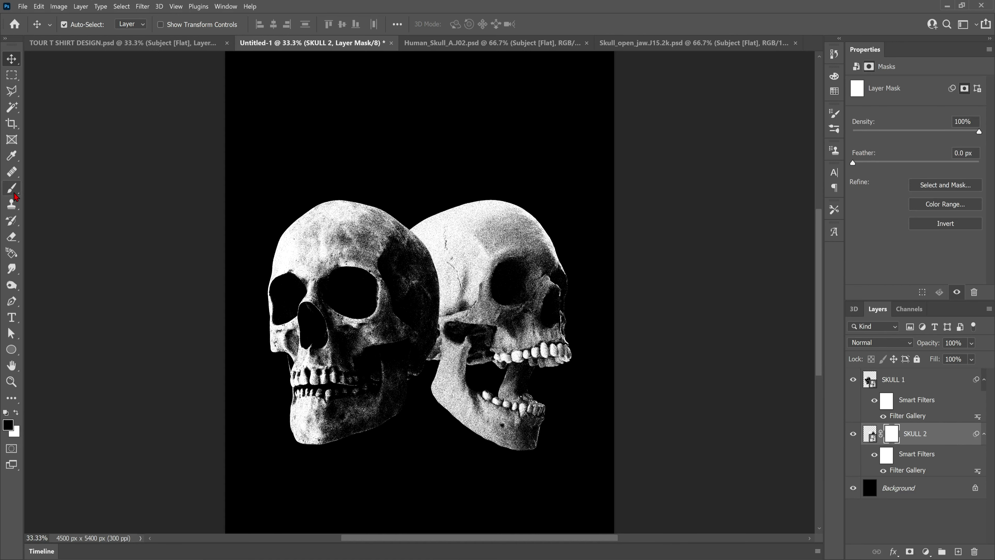
pyautogui.moveTo(17, 195); pyautogui.dragTo(69, 190)
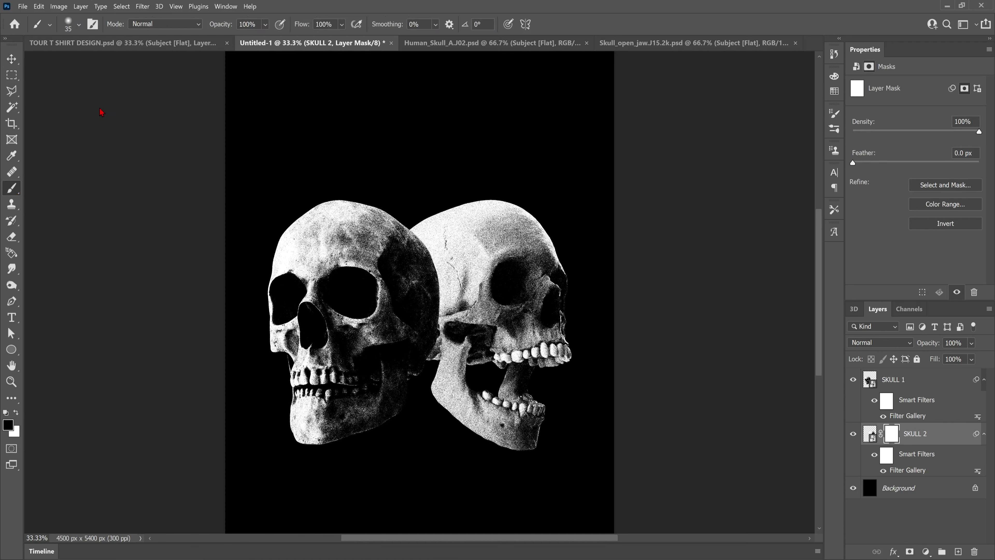
pyautogui.click(78, 26)
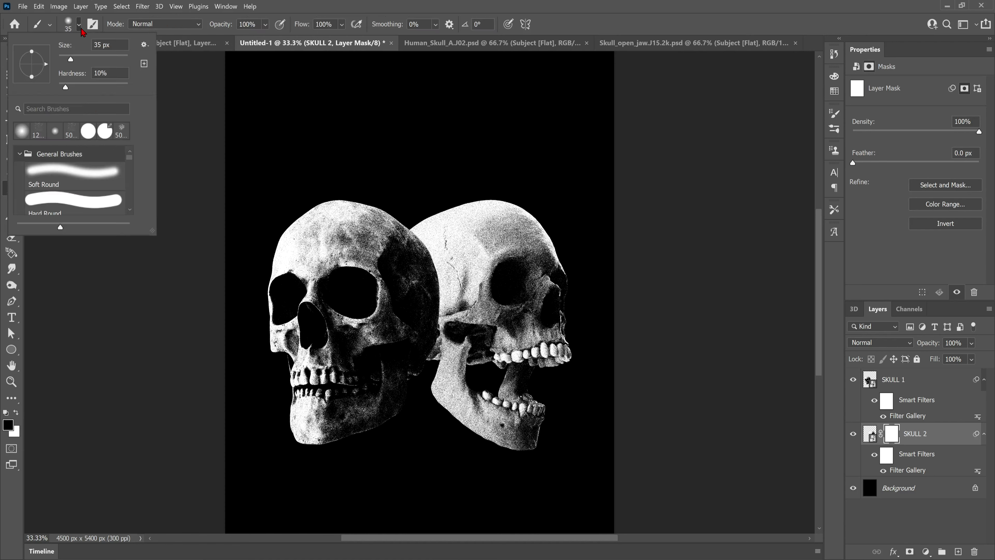
pyautogui.moveTo(73, 87); pyautogui.dragTo(59, 96)
pyautogui.click(145, 271)
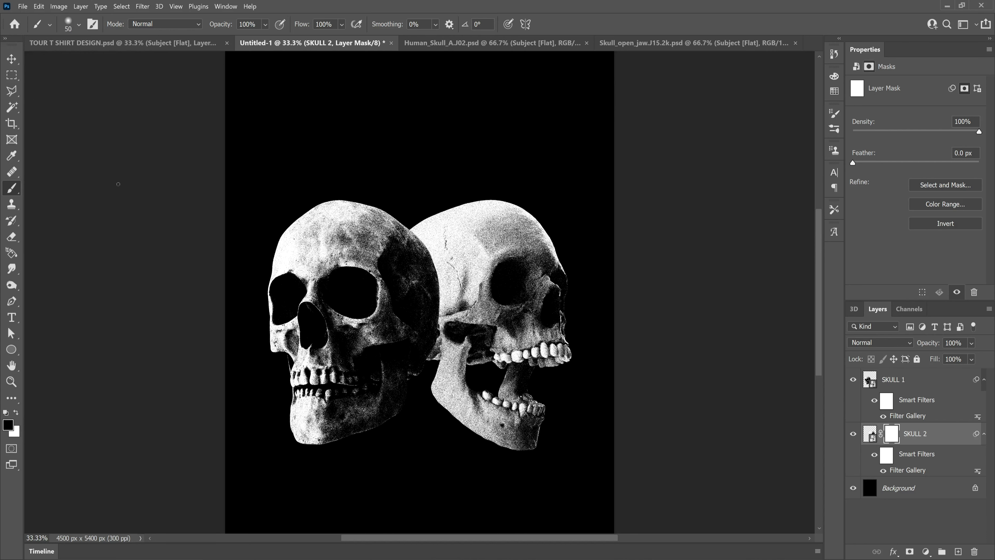
# Step: Paint black on the SKULL 2 mask with a soft 600 px brush to create a shadow along the front skull's edge
pyautogui.press(']')
pyautogui.press(']')
pyautogui.press(']')
pyautogui.press(']')
pyautogui.press(']')
pyautogui.press(']')
pyautogui.press(']')
pyautogui.press(']')
pyautogui.press(']')
pyautogui.moveTo(409, 257); pyautogui.dragTo(403, 252)
pyautogui.press('[')
pyautogui.press('[')
pyautogui.moveTo(415, 291)
pyautogui.mouseDown()
pyautogui.moveTo(419, 331)
pyautogui.moveTo(403, 361)
pyautogui.moveTo(417, 321)
pyautogui.moveTo(417, 269)
pyautogui.moveTo(404, 234)
pyautogui.mouseUp()
pyautogui.moveTo(388, 274)
pyautogui.mouseDown()
pyautogui.moveTo(411, 298)
pyautogui.moveTo(407, 361)
pyautogui.moveTo(419, 289)
pyautogui.mouseUp()
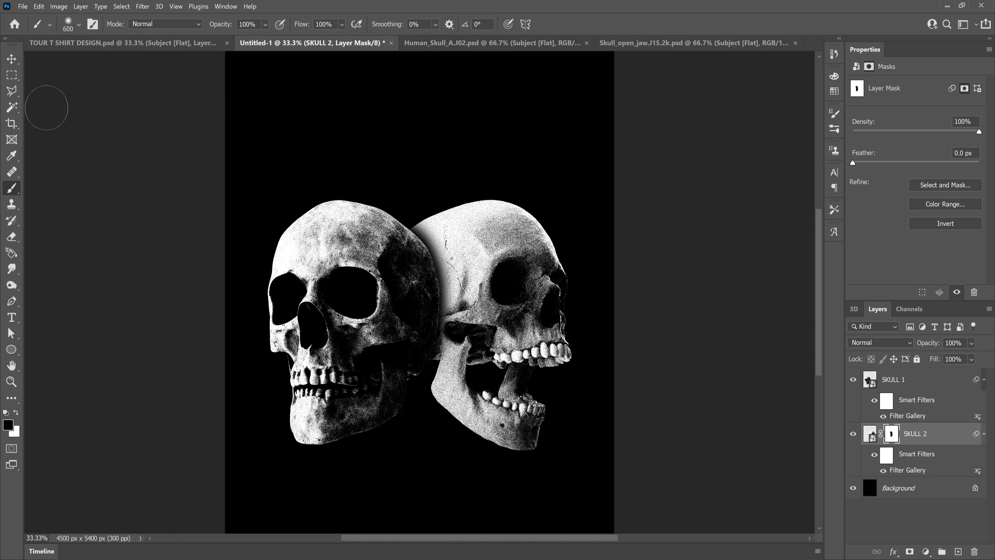
pyautogui.click(12, 59)
pyautogui.click(545, 373)
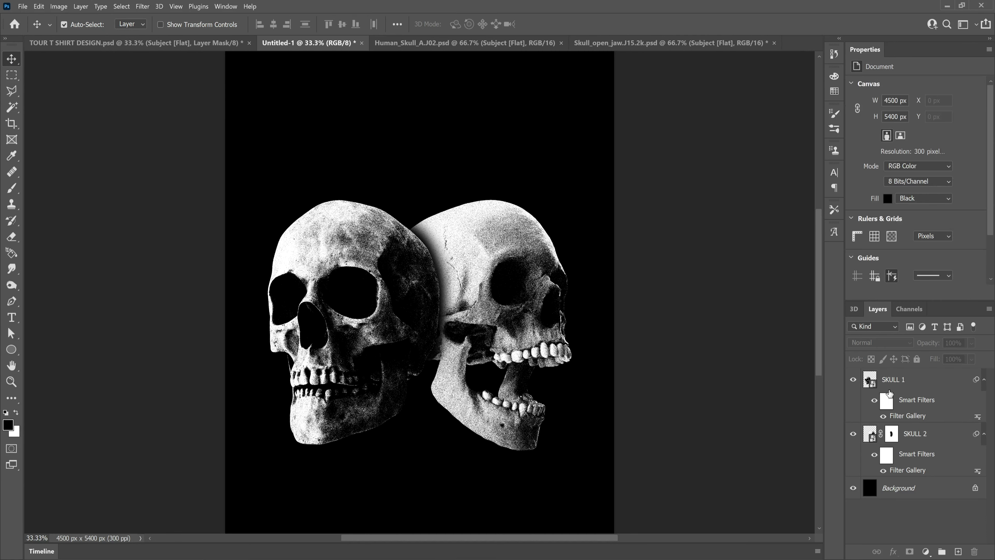
# Step: Add a black-to-white Gradient Map adjustment layer above SKULL 1
pyautogui.click(907, 386)
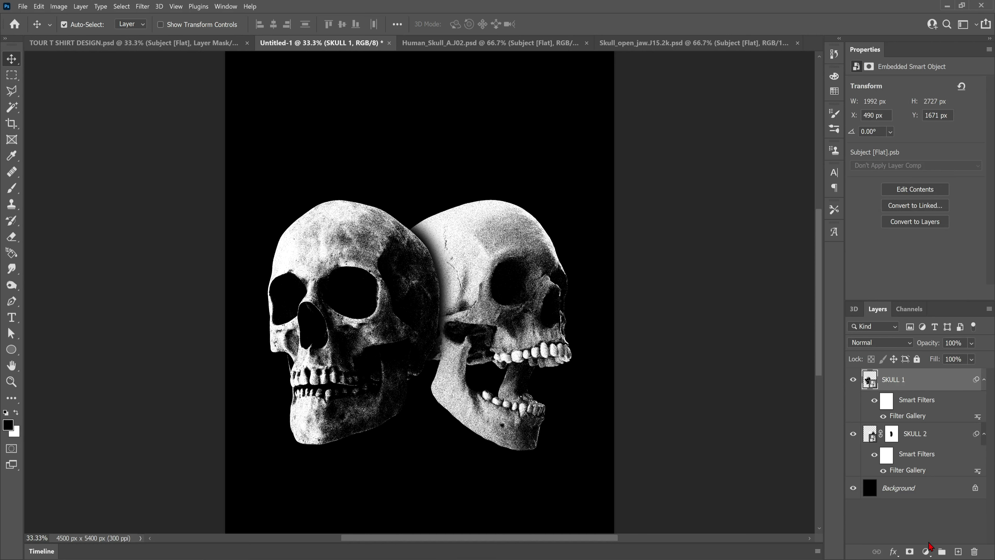
pyautogui.click(925, 551)
pyautogui.click(932, 539)
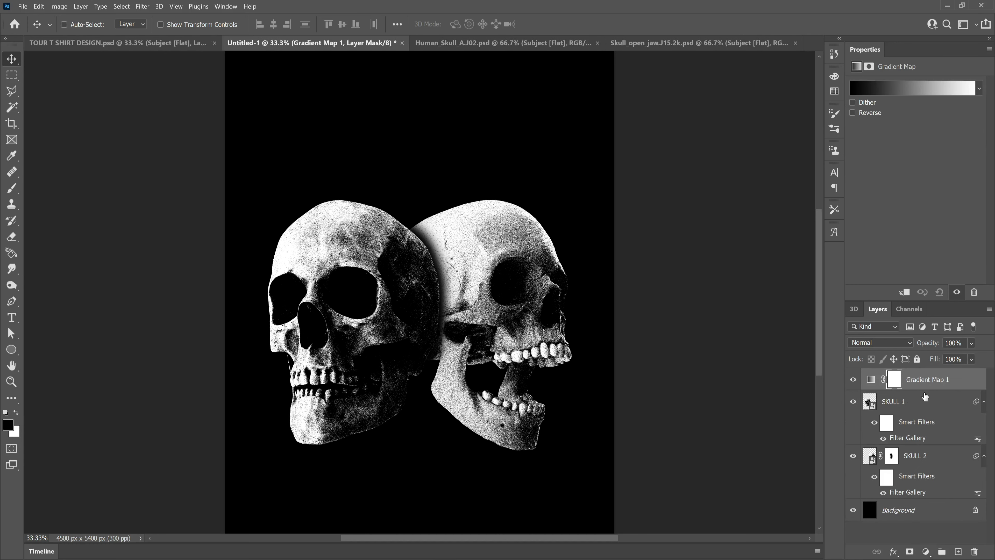
# Step: Clip Gradient Map 1 to the SKULL 1 layer and change the gradient's white stop to pale yellow #ece6bd
pyautogui.keyDown('alt'); pyautogui.click(928, 386); pyautogui.keyUp('alt')
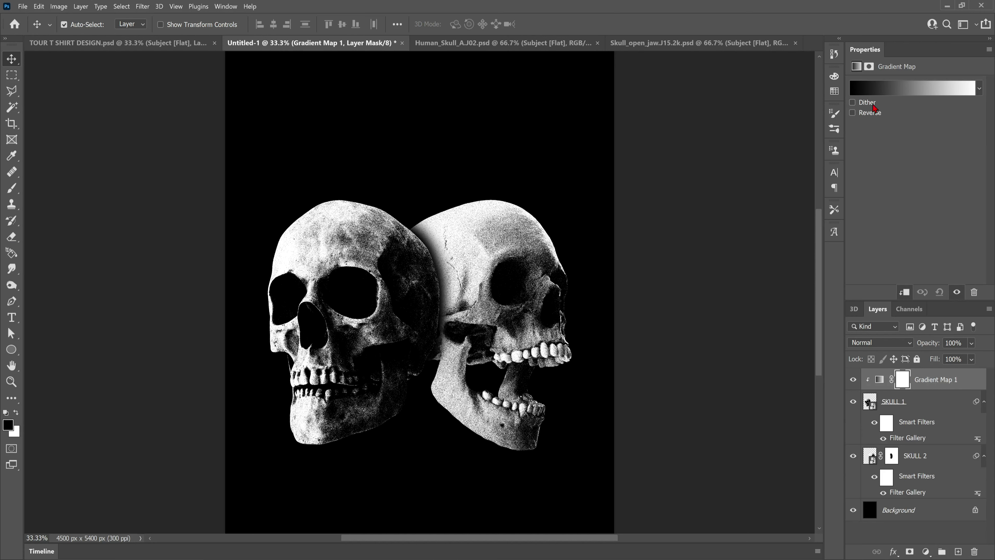
pyautogui.click(876, 90)
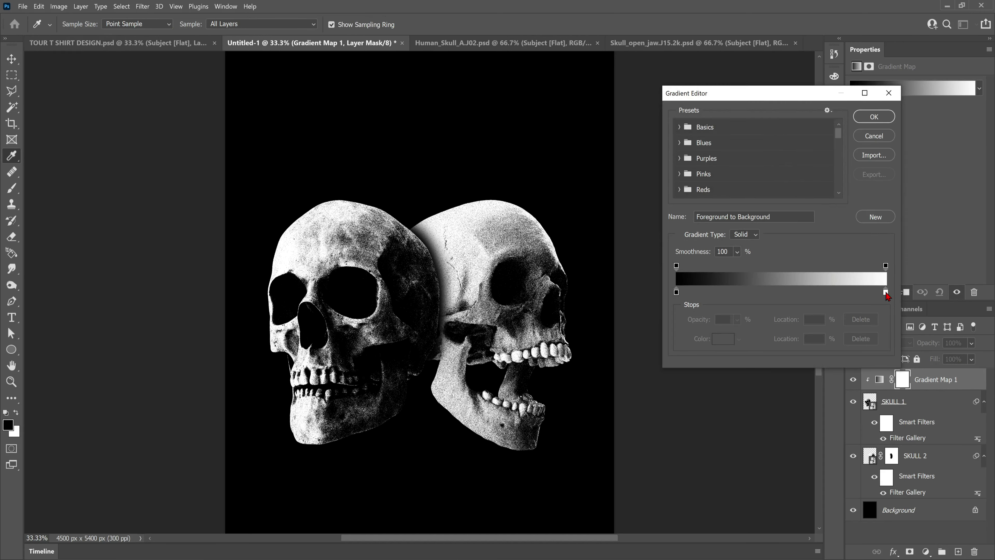
pyautogui.click(886, 292)
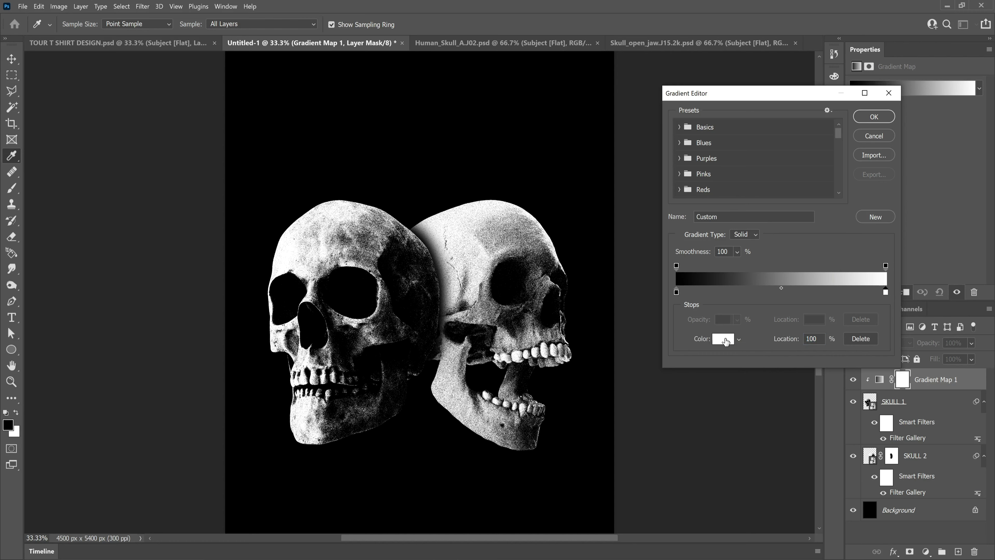
pyautogui.click(724, 339)
pyautogui.click(738, 396)
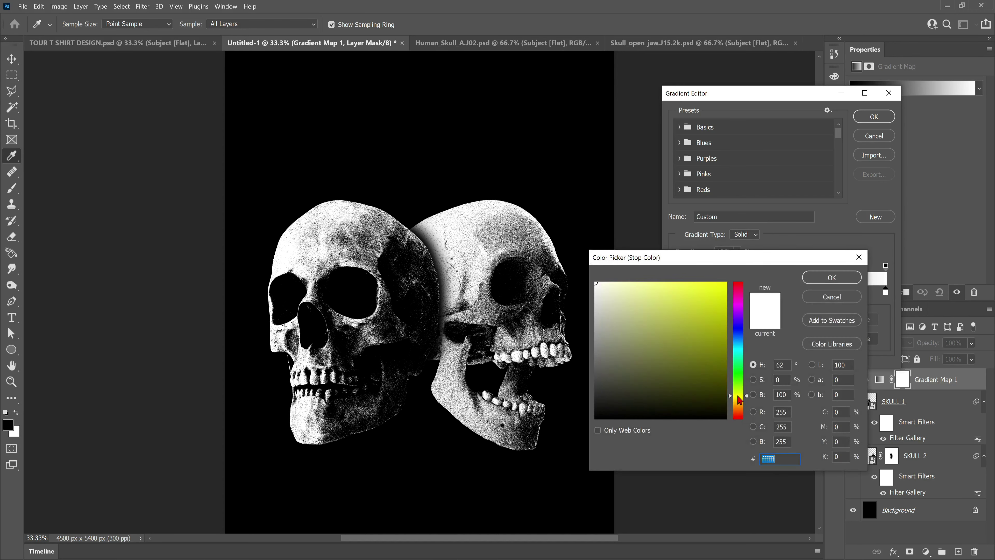
pyautogui.moveTo(622, 313)
pyautogui.mouseDown()
pyautogui.moveTo(631, 285)
pyautogui.moveTo(619, 291)
pyautogui.mouseUp()
pyautogui.moveTo(618, 291)
pyautogui.mouseDown()
pyautogui.moveTo(612, 285)
pyautogui.moveTo(621, 291)
pyautogui.mouseUp()
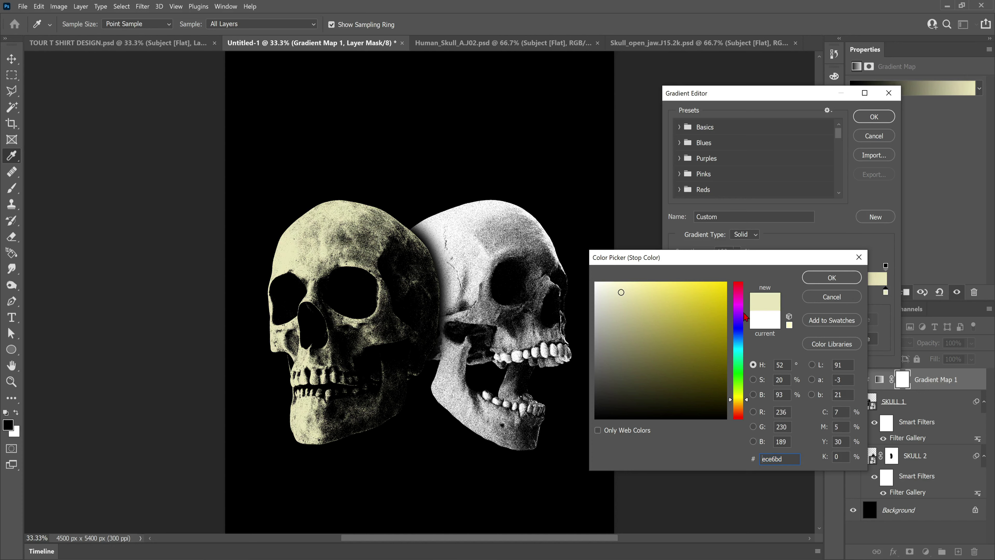
pyautogui.click(825, 279)
pyautogui.click(873, 117)
pyautogui.click(528, 306)
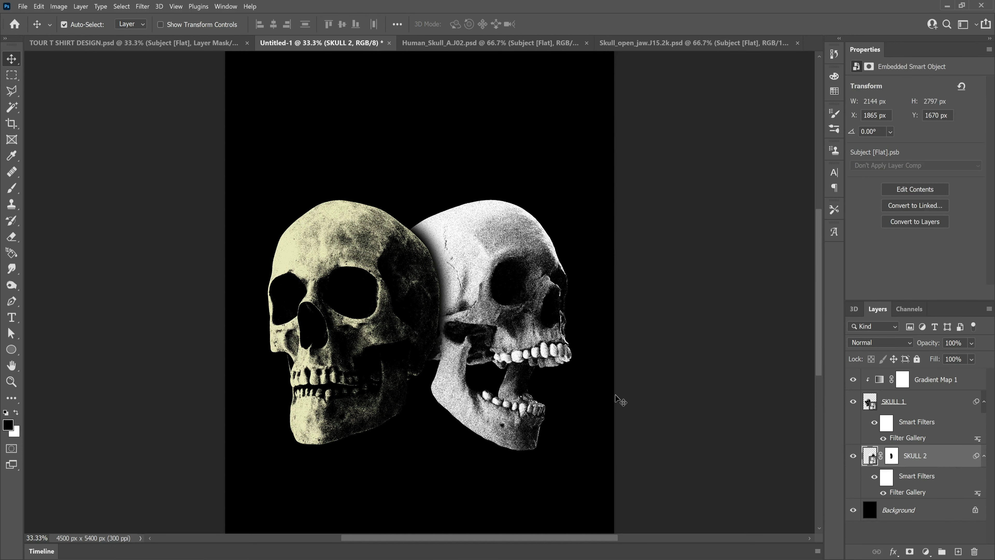
# Step: Duplicate Gradient Map 1, place the copy directly above SKULL 2 and clip it to that layer
pyautogui.click(927, 382)
pyautogui.rightClick(936, 382)
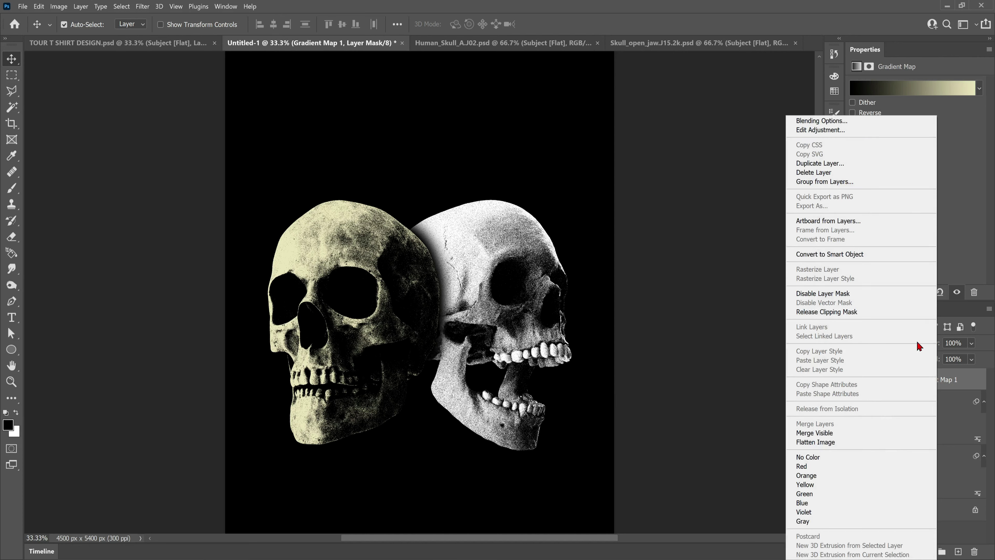
pyautogui.click(820, 163)
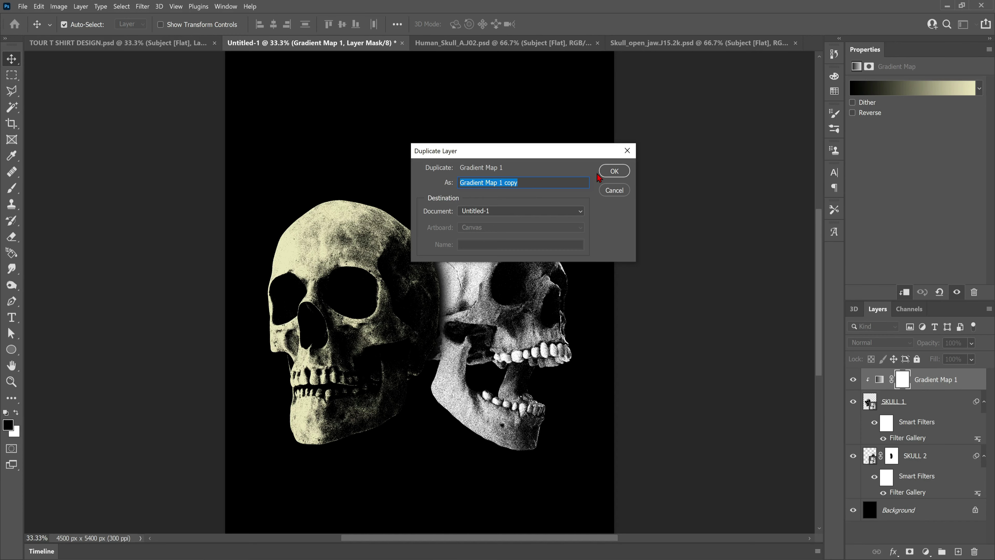
pyautogui.click(614, 172)
pyautogui.moveTo(938, 387); pyautogui.dragTo(927, 473)
pyautogui.keyDown('alt'); pyautogui.click(932, 465); pyautogui.keyUp('alt')
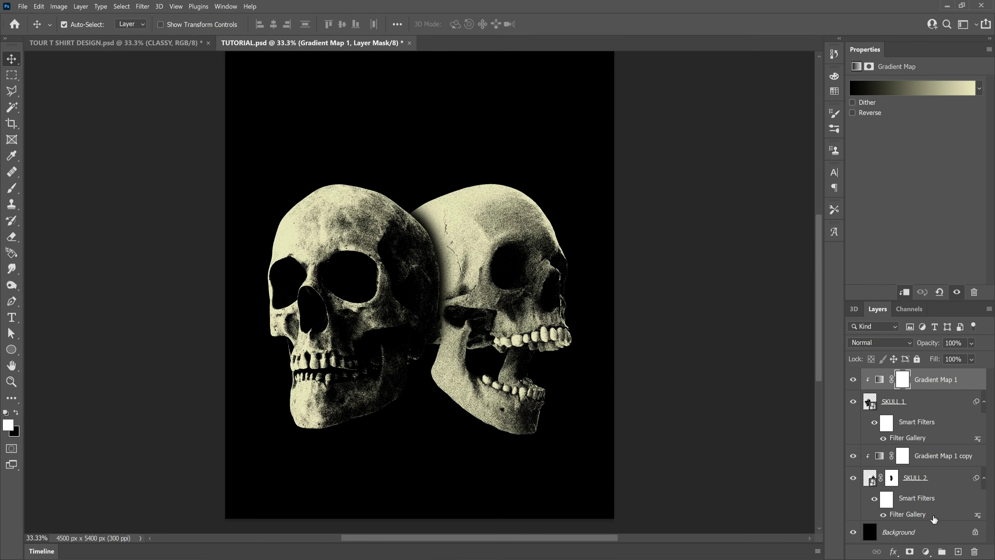
# Step: Group both skull layers with their gradient maps and name the group SKULLS
pyautogui.keyDown('shift'); pyautogui.click(934, 518); pyautogui.keyUp('shift')
pyautogui.click(942, 551)
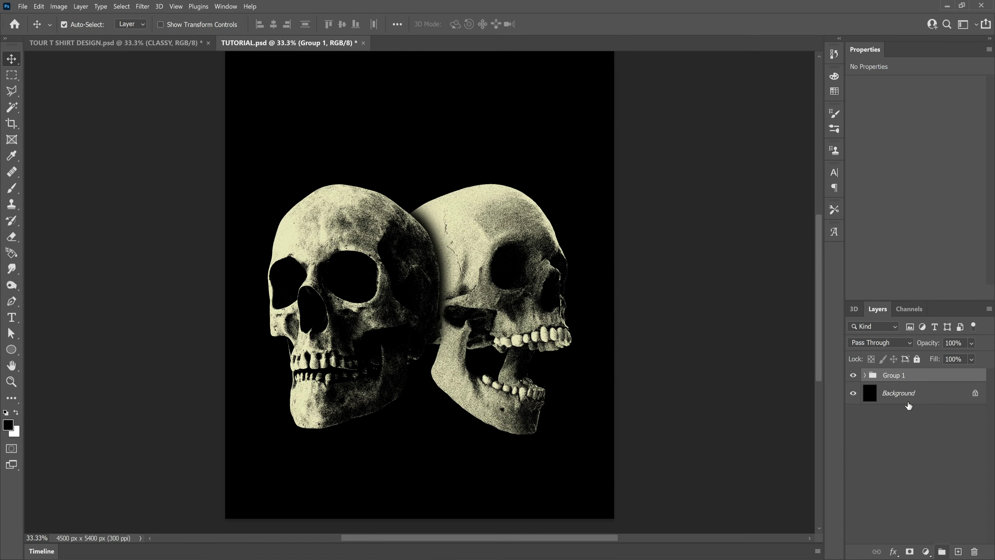
pyautogui.doubleClick(903, 377)
pyautogui.write('SKULLS')
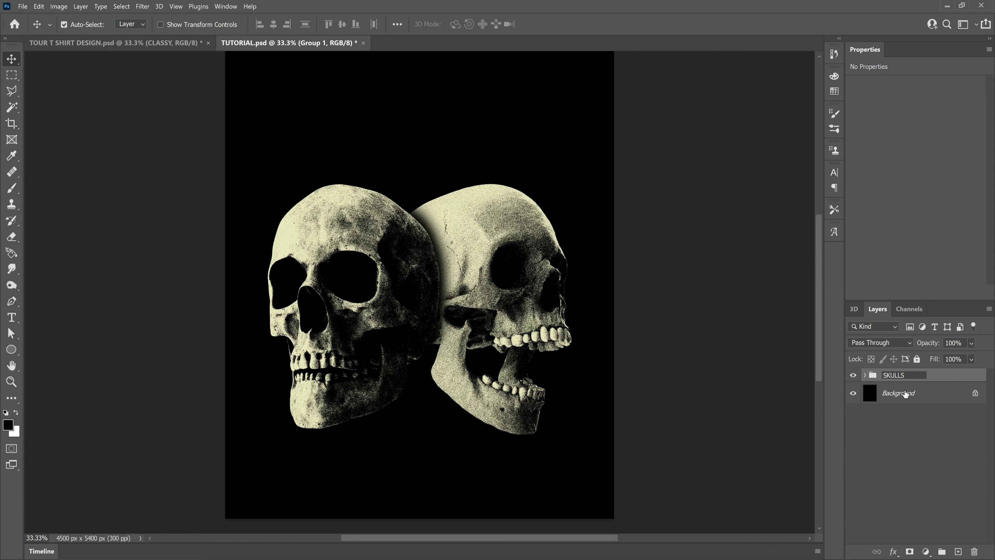
pyautogui.click(902, 428)
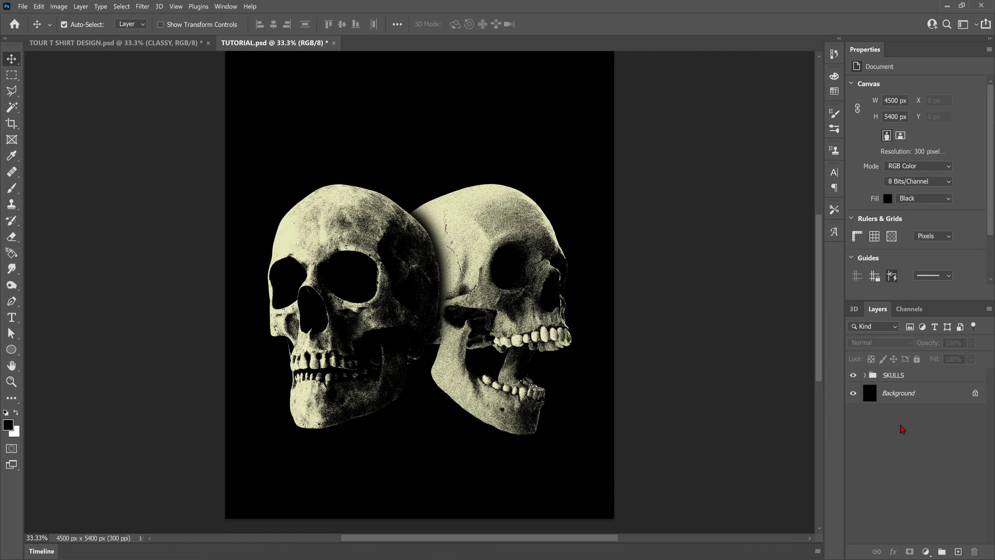
# Step: Add the text "BEEF" above the skulls in white Squealer type
pyautogui.click(897, 377)
pyautogui.press('t')
pyautogui.click(463, 24)
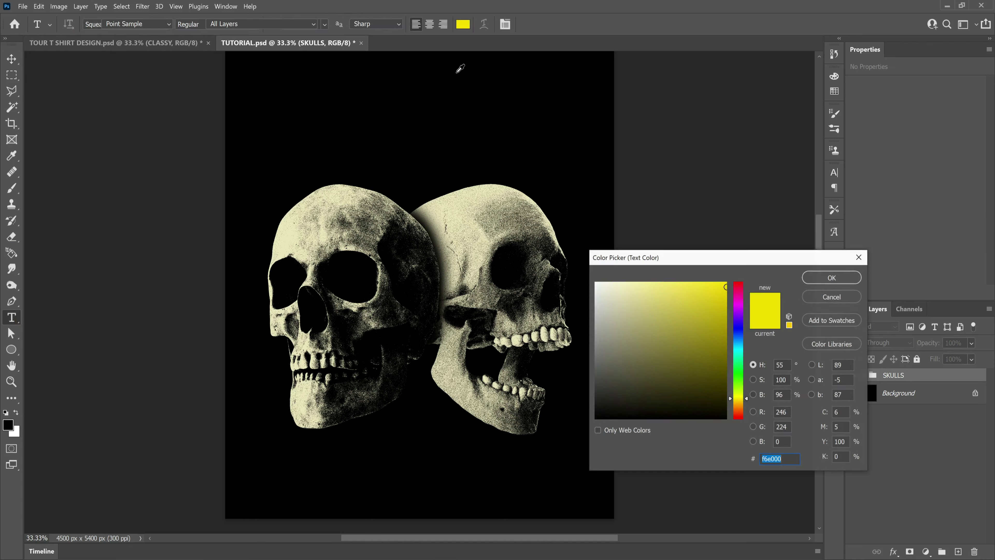
pyautogui.click(595, 282)
pyautogui.click(832, 277)
pyautogui.click(366, 140)
pyautogui.write('BEEF')
pyautogui.click(11, 59)
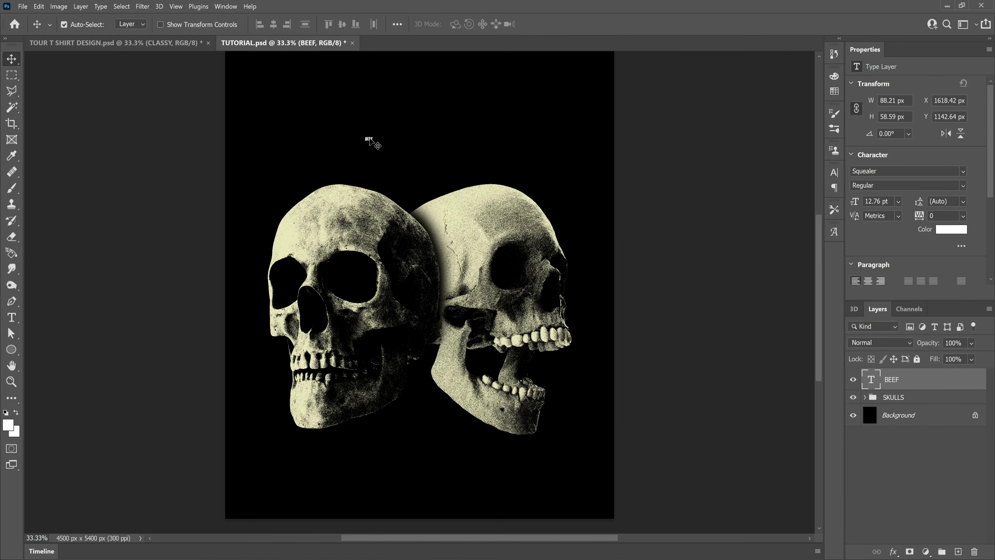
# Step: Enlarge the BEEF text to about 2480 px wide, centre it above the skulls and place its layer beneath the SKULLS group
pyautogui.hotkey('ctrl', 't')
pyautogui.moveTo(373, 142); pyautogui.dragTo(544, 236)
pyautogui.moveTo(478, 205); pyautogui.dragTo(431, 163)
pyautogui.press('Return')
pyautogui.moveTo(897, 379); pyautogui.dragTo(910, 406)
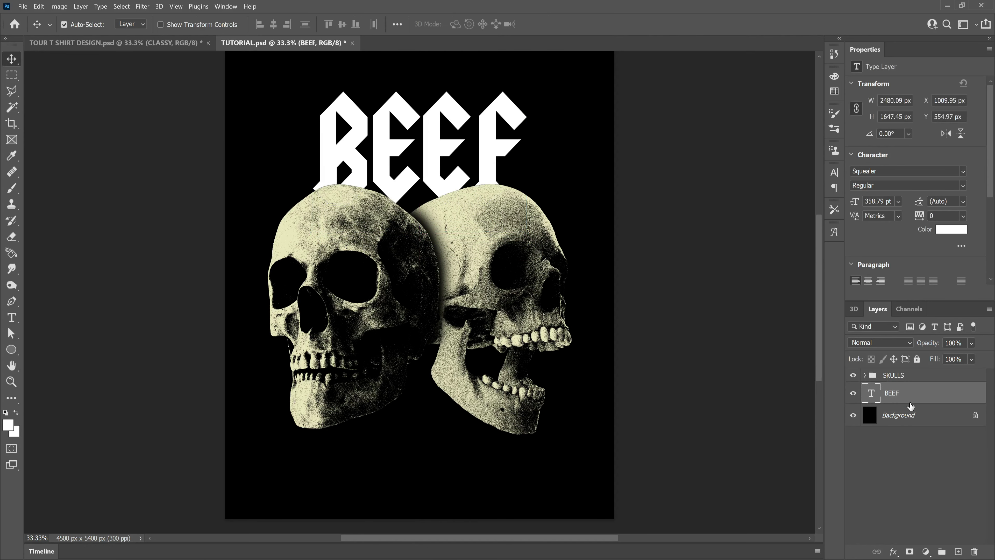
# Step: Move the SKULLS group and BEEF text down together so the text's Y position is about 801 px
pyautogui.keyDown('shift'); pyautogui.click(897, 377); pyautogui.keyUp('shift')
pyautogui.hotkey('ctrl', 't')
pyautogui.moveTo(483, 242); pyautogui.dragTo(484, 256)
pyautogui.press('Return')
pyautogui.hotkey('ctrl', 't')
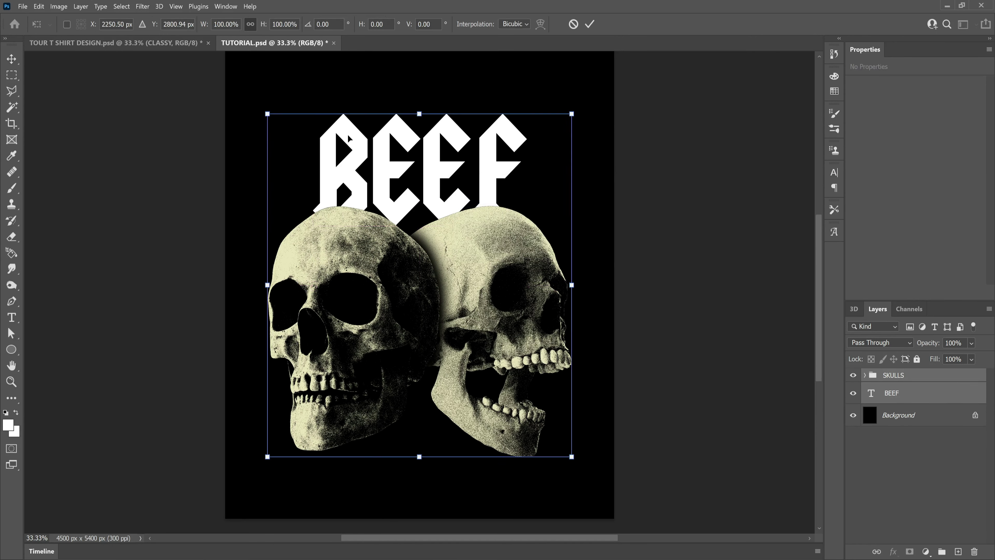
pyautogui.moveTo(267, 114); pyautogui.dragTo(247, 97)
pyautogui.hotkey('ctrl', 'z')
pyautogui.press('Return')
# Step: Scale the BEEF text to about 109%, centre it horizontally on the canvas and nudge it slightly down behind the skulls
pyautogui.click(914, 398)
pyautogui.hotkey('ctrl', 't')
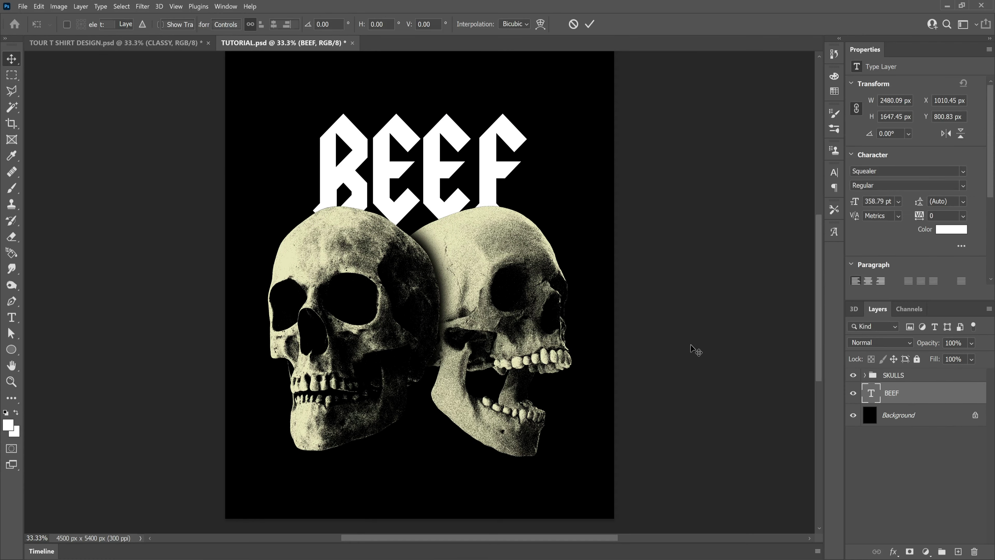
pyautogui.moveTo(311, 105); pyautogui.dragTo(292, 93)
pyautogui.moveTo(373, 129); pyautogui.dragTo(383, 126)
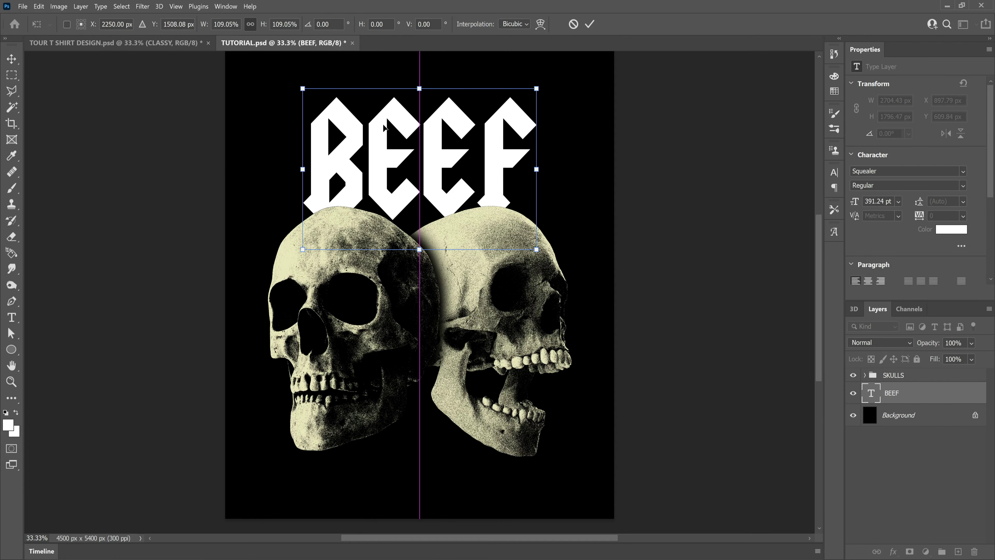
pyautogui.press('Return')
pyautogui.scroll(1, 390, 173)
pyautogui.moveTo(392, 175); pyautogui.dragTo(391, 178)
# Step: Add the text "CLASSY" in white Squealer type above the BEEF title
pyautogui.press('t')
pyautogui.click(411, 96)
pyautogui.write('CLASSY')
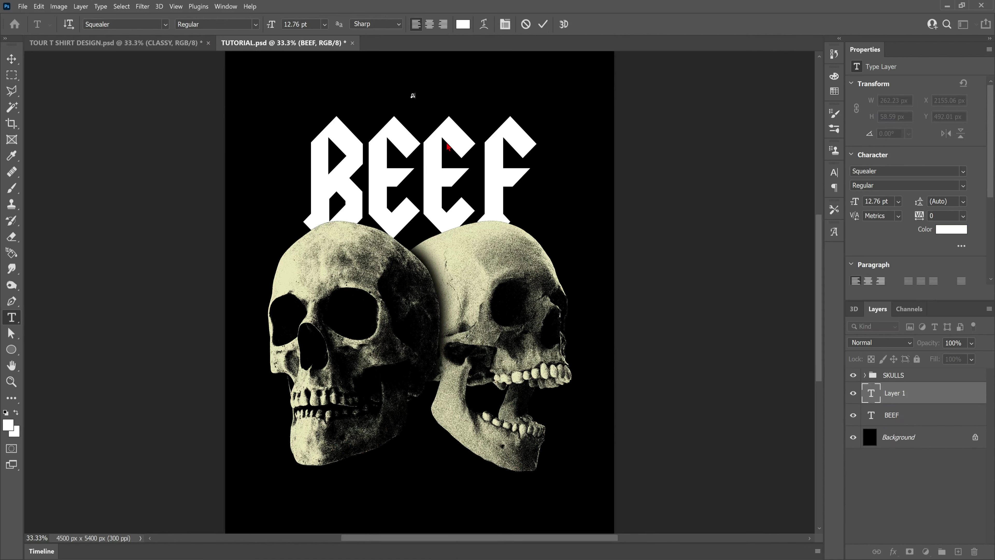
pyautogui.click(17, 59)
# Step: Scale the CLASSY text to about 755% and centre it just above the BEEF title
pyautogui.hotkey('ctrl', 't')
pyautogui.moveTo(423, 92)
pyautogui.mouseDown()
pyautogui.moveTo(475, 69)
pyautogui.moveTo(422, 89)
pyautogui.mouseUp()
pyautogui.moveTo(451, 102); pyautogui.dragTo(467, 108)
pyautogui.moveTo(388, 74); pyautogui.dragTo(378, 70)
pyautogui.moveTo(421, 96); pyautogui.dragTo(418, 102)
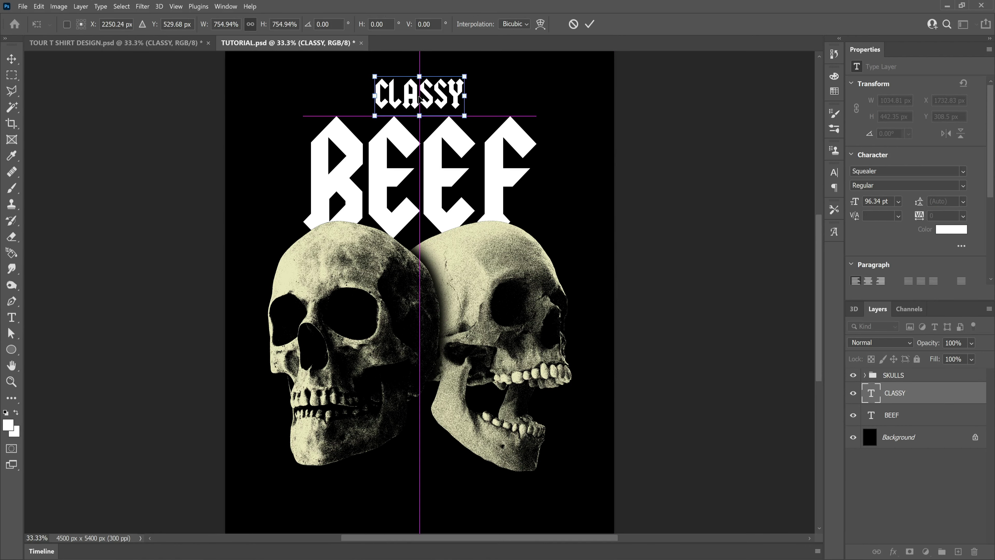
pyautogui.press('Return')
# Step: Add the text "WORLD INVASION" in white Birch Std beneath the skulls
pyautogui.press('t')
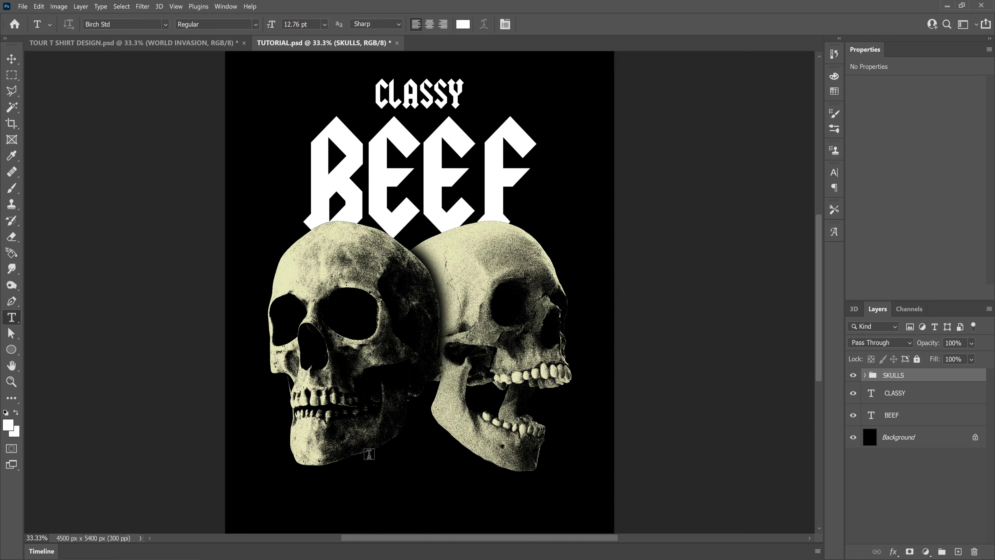
pyautogui.click(379, 473)
pyautogui.write('WORLD INVASION')
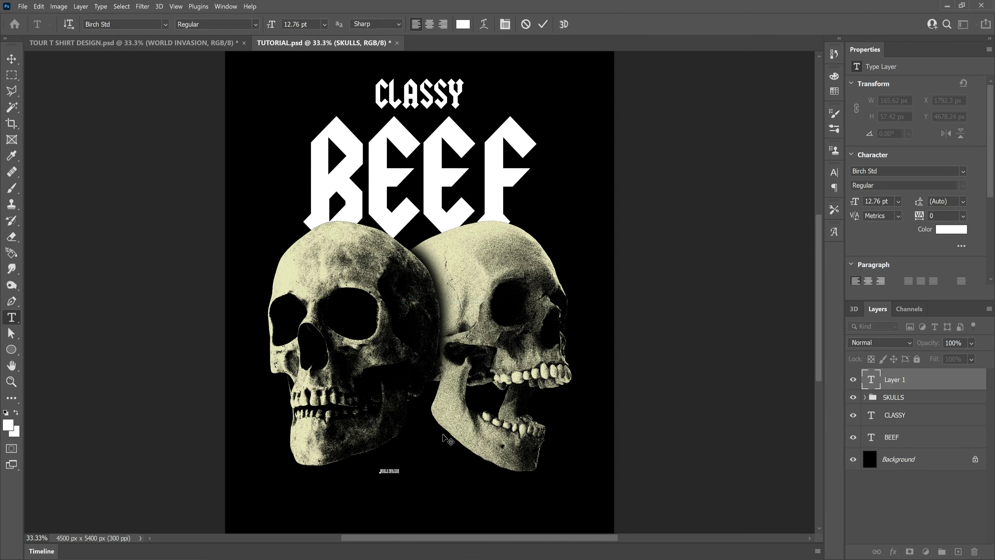
pyautogui.hotkey('ctrl', 't')
pyautogui.click(12, 60)
# Step: Enlarge the WORLD INVASION text to about 144 pt below the skulls and set its tracking to 120
pyautogui.hotkey('ctrl', 't')
pyautogui.moveTo(400, 469); pyautogui.dragTo(599, 412)
pyautogui.moveTo(490, 443); pyautogui.dragTo(420, 494)
pyautogui.press('Return')
pyautogui.moveTo(766, 218); pyautogui.dragTo(771, 218)
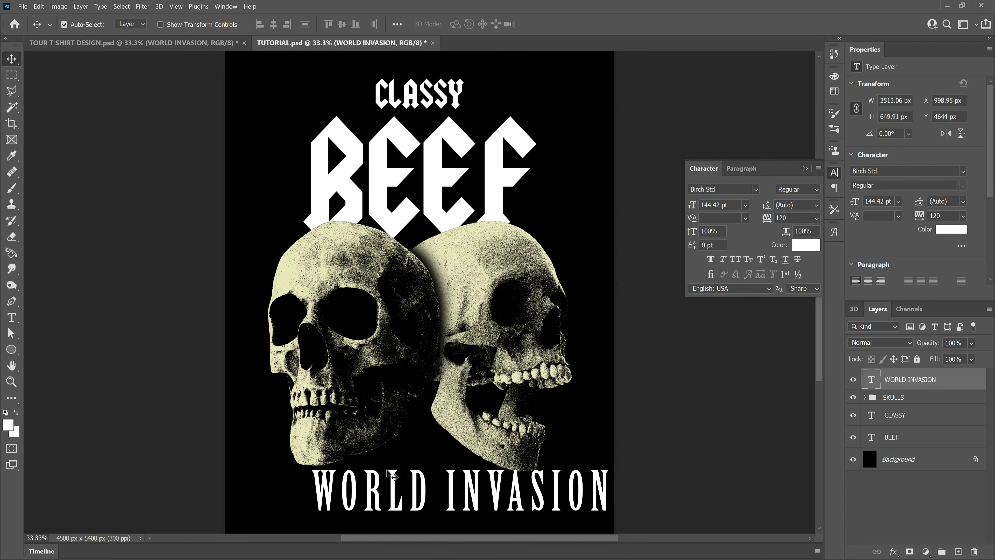
# Step: Scale the WORLD INVASION text down to about 126 pt and centre it beneath the skulls
pyautogui.moveTo(376, 496); pyautogui.dragTo(321, 495)
pyautogui.hotkey('ctrl', 't')
pyautogui.moveTo(571, 468); pyautogui.dragTo(543, 474)
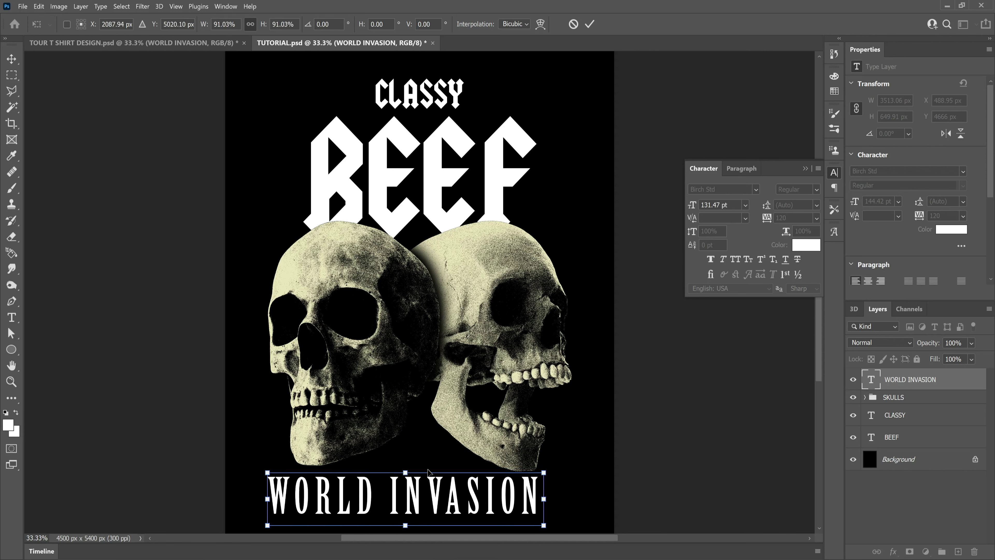
pyautogui.moveTo(268, 474); pyautogui.dragTo(282, 481)
pyautogui.moveTo(405, 495); pyautogui.dragTo(414, 497)
pyautogui.press('Return')
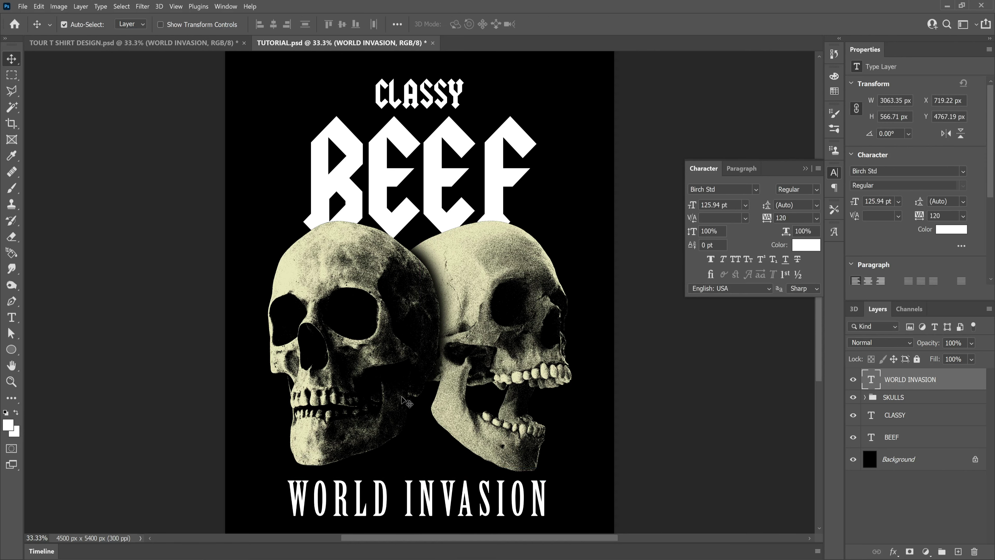
# Step: Show the rulers and place vertical guides at the outer edges of the two skulls
pyautogui.click(176, 6)
pyautogui.click(207, 224)
pyautogui.moveTo(29, 205); pyautogui.dragTo(577, 259)
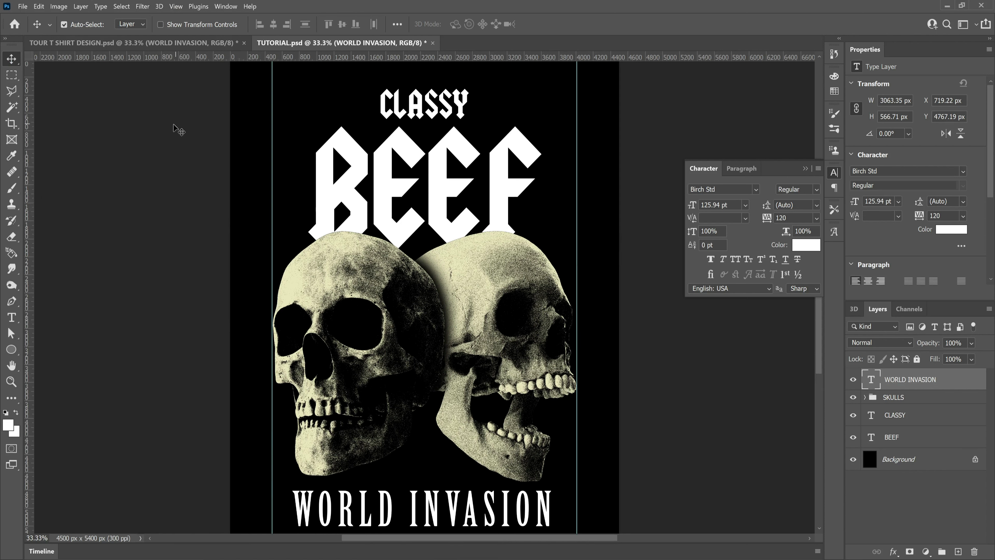
# Step: Tighten the text layout by nudging BEEF slightly left, CLASSY down towards it and WORLD INVASION up towards the skulls
pyautogui.moveTo(394, 188); pyautogui.dragTo(390, 189)
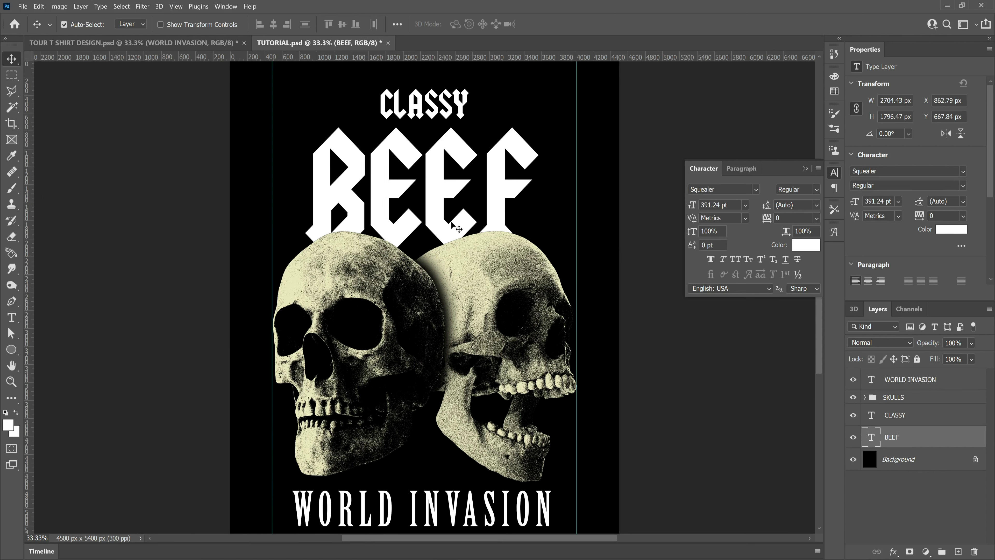
pyautogui.moveTo(420, 108); pyautogui.dragTo(420, 114)
pyautogui.moveTo(451, 505); pyautogui.dragTo(423, 501)
pyautogui.hotkey('ctrl', 'space')
pyautogui.keyDown('ctrl'); pyautogui.click(489, 503); pyautogui.keyUp('ctrl')
pyautogui.keyDown('ctrl'); pyautogui.click(489, 503); pyautogui.keyUp('ctrl')
pyautogui.rightClick(186, 386)
pyautogui.click(203, 391)
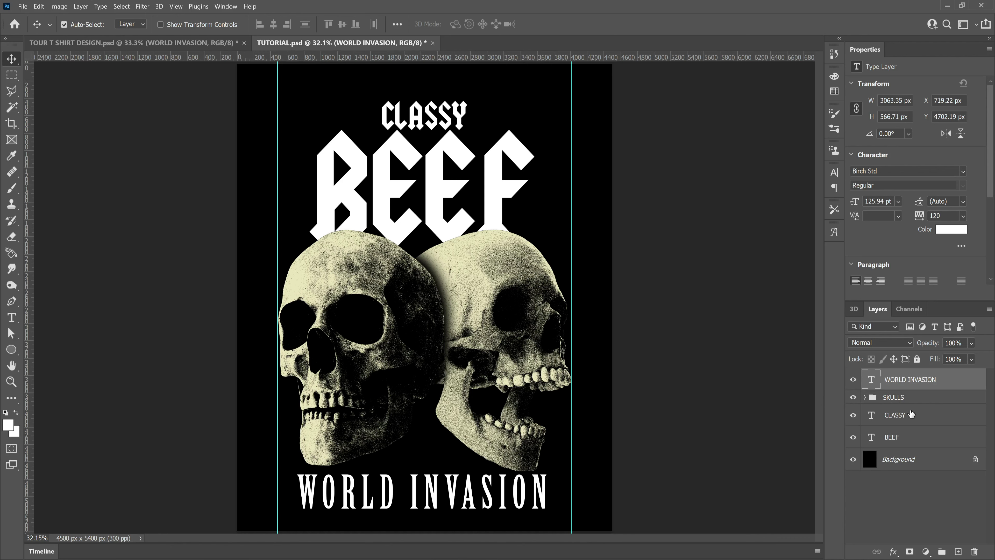
# Step: Add a Gradient Overlay layer style to the CLASSY text
pyautogui.click(907, 422)
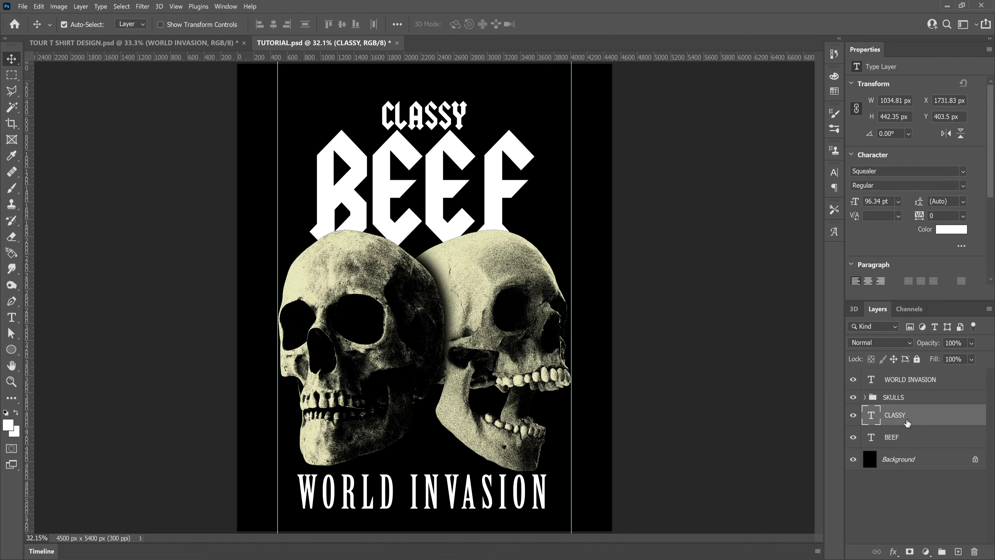
pyautogui.click(893, 551)
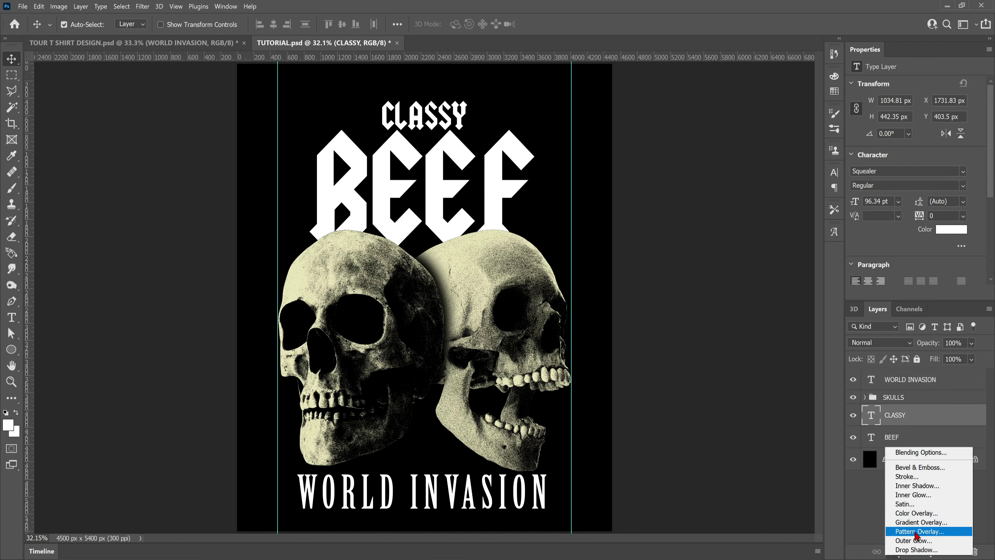
pyautogui.click(912, 523)
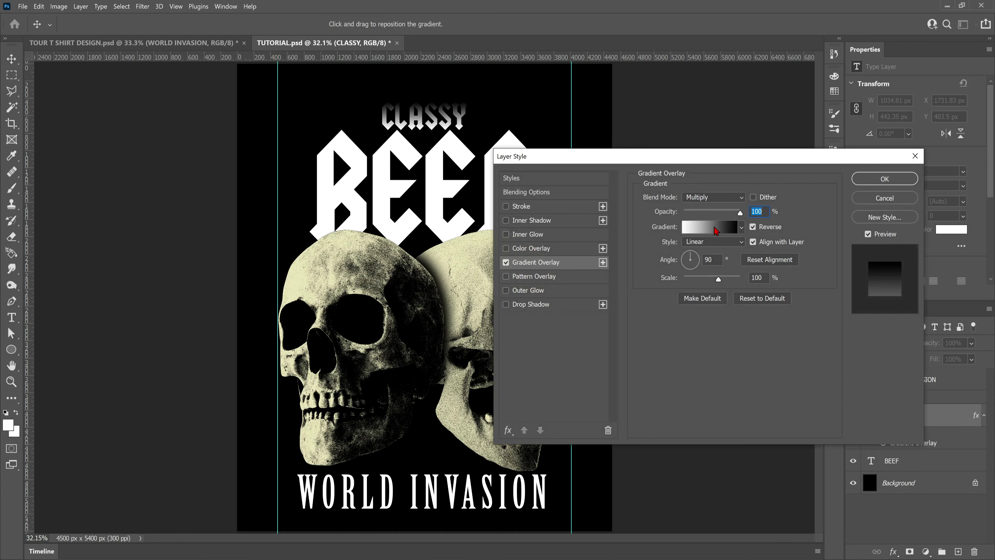
# Step: Recolour the black stop of CLASSY's overlay gradient to orange-red #ab3800
pyautogui.click(714, 228)
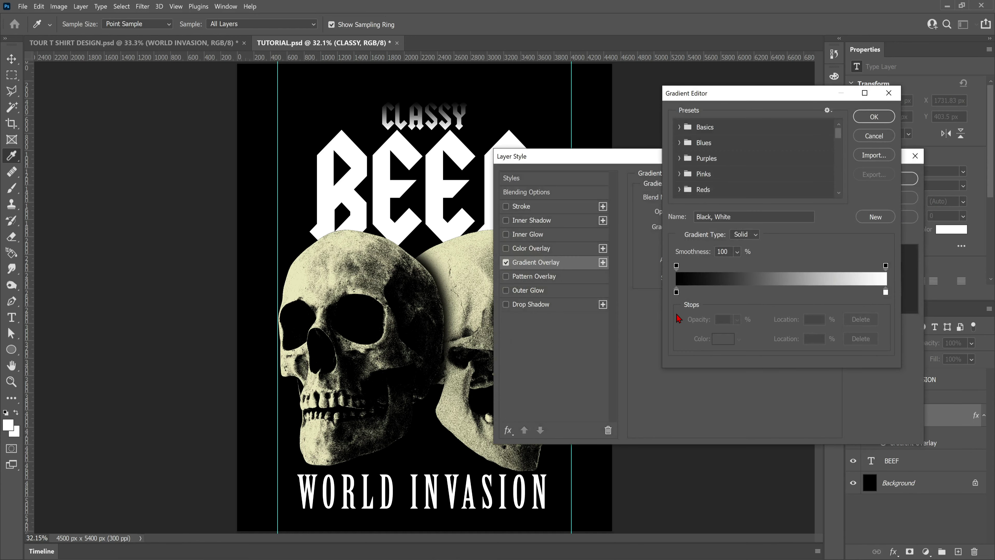
pyautogui.click(676, 292)
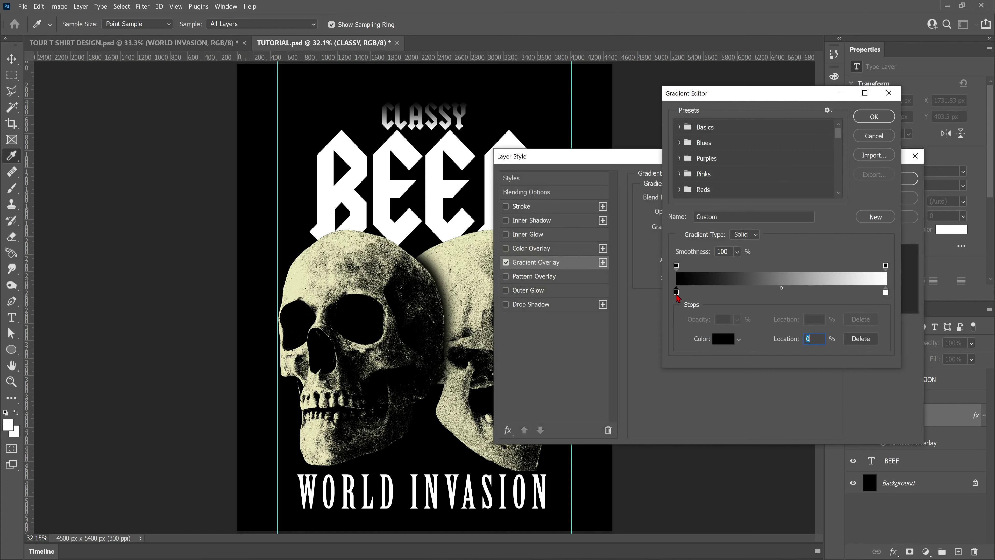
pyautogui.click(729, 340)
pyautogui.moveTo(737, 329); pyautogui.dragTo(737, 412)
pyautogui.moveTo(726, 366); pyautogui.dragTo(733, 350)
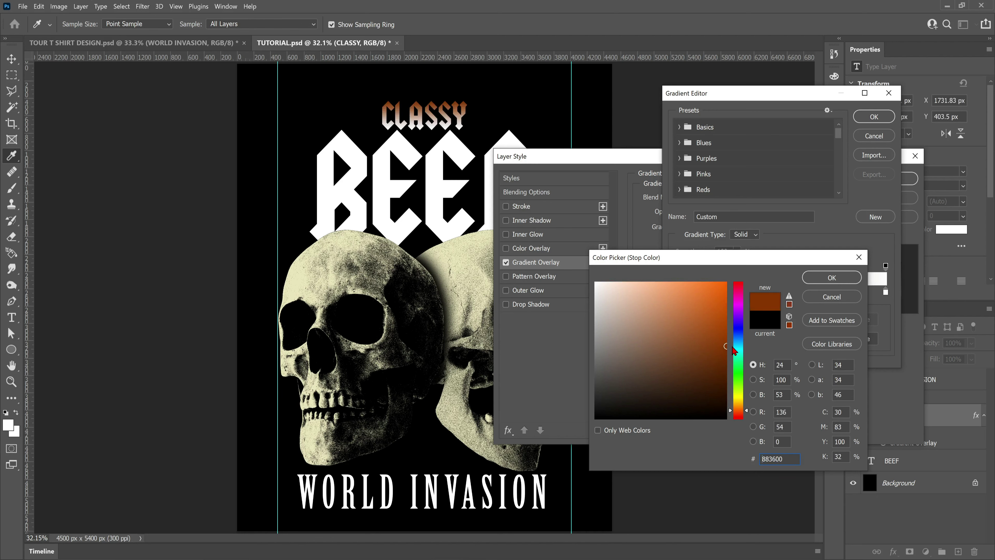
pyautogui.click(744, 411)
pyautogui.click(746, 413)
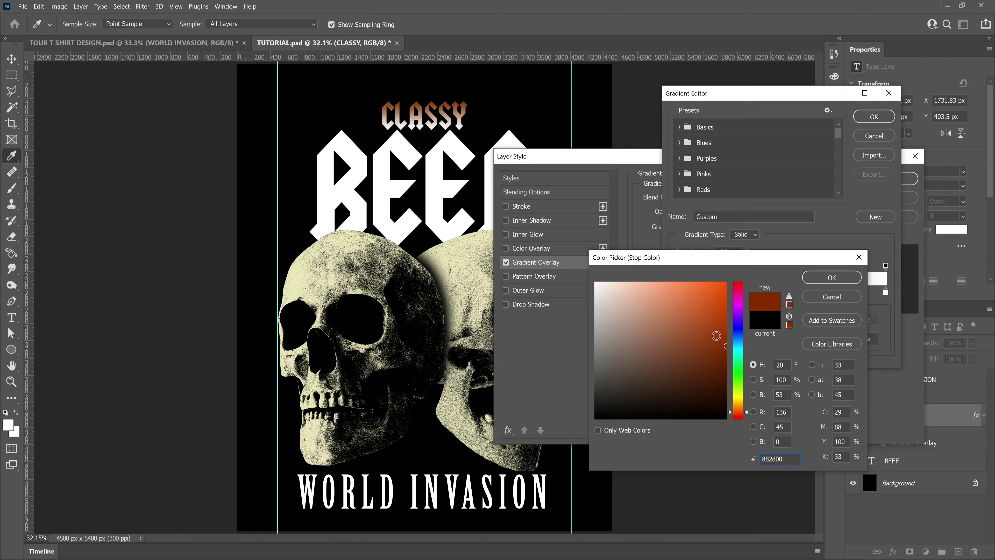
pyautogui.moveTo(716, 335)
pyautogui.mouseDown()
pyautogui.moveTo(730, 294)
pyautogui.moveTo(715, 293)
pyautogui.moveTo(728, 339)
pyautogui.mouseUp()
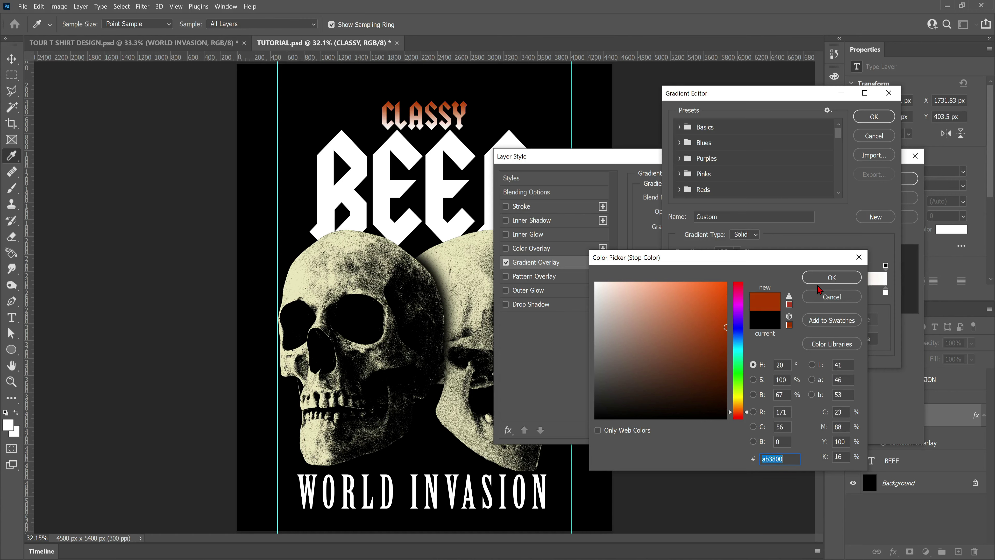
pyautogui.click(825, 279)
# Step: Change the white end stop of the CLASSY gradient to bright yellow
pyautogui.click(886, 293)
pyautogui.click(731, 340)
pyautogui.moveTo(738, 384); pyautogui.dragTo(741, 399)
pyautogui.moveTo(720, 341); pyautogui.dragTo(738, 260)
pyautogui.click(808, 278)
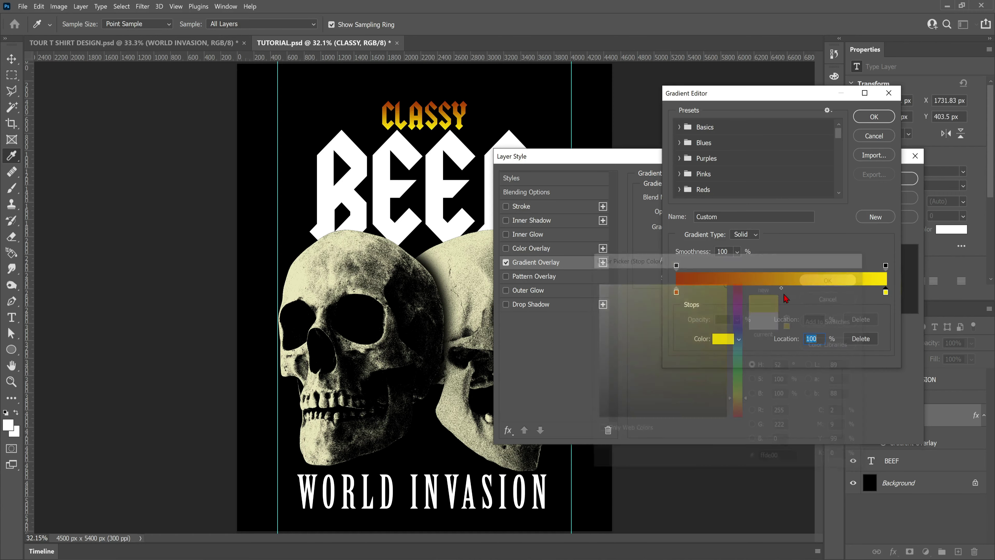
# Step: Shift the orange-red start stop of the CLASSY gradient to a deep dark red and accept the edited gradient
pyautogui.click(676, 292)
pyautogui.click(722, 338)
pyautogui.click(746, 416)
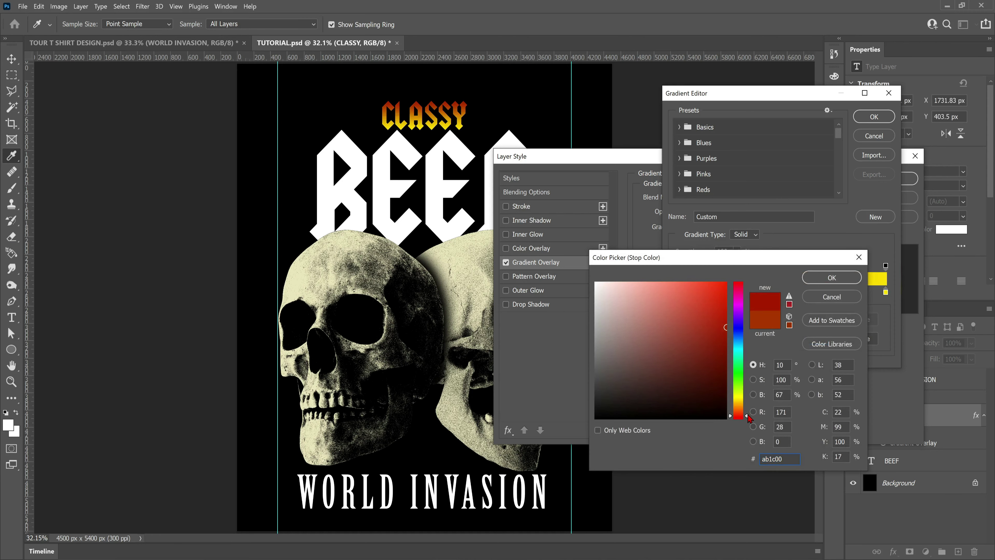
pyautogui.moveTo(746, 416); pyautogui.dragTo(750, 428)
pyautogui.click(726, 338)
pyautogui.moveTo(726, 337)
pyautogui.mouseDown()
pyautogui.moveTo(738, 314)
pyautogui.moveTo(729, 353)
pyautogui.moveTo(727, 333)
pyautogui.mouseUp()
pyautogui.click(832, 277)
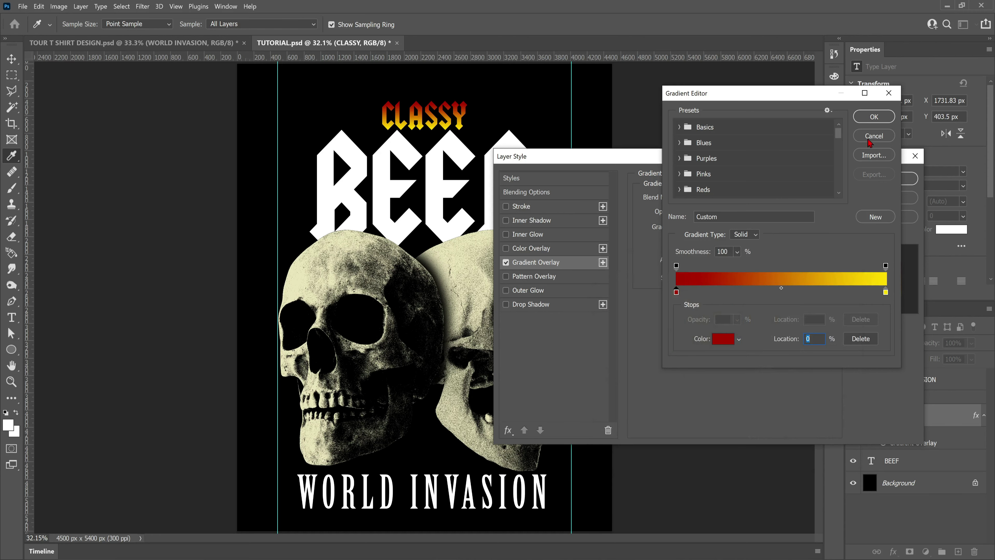
pyautogui.click(874, 118)
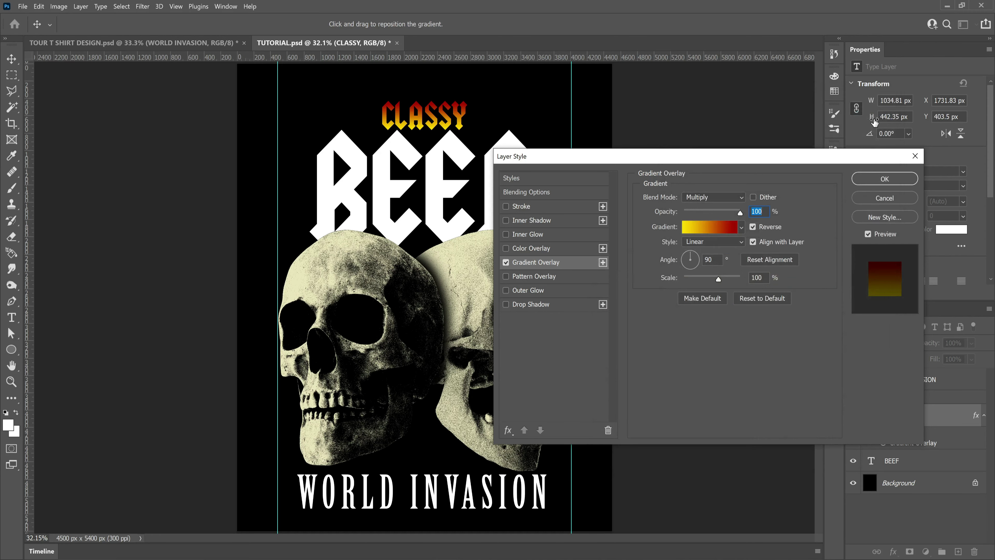
# Step: Save the red-to-yellow gradient as a new preset and apply the layer style to CLASSY
pyautogui.click(722, 231)
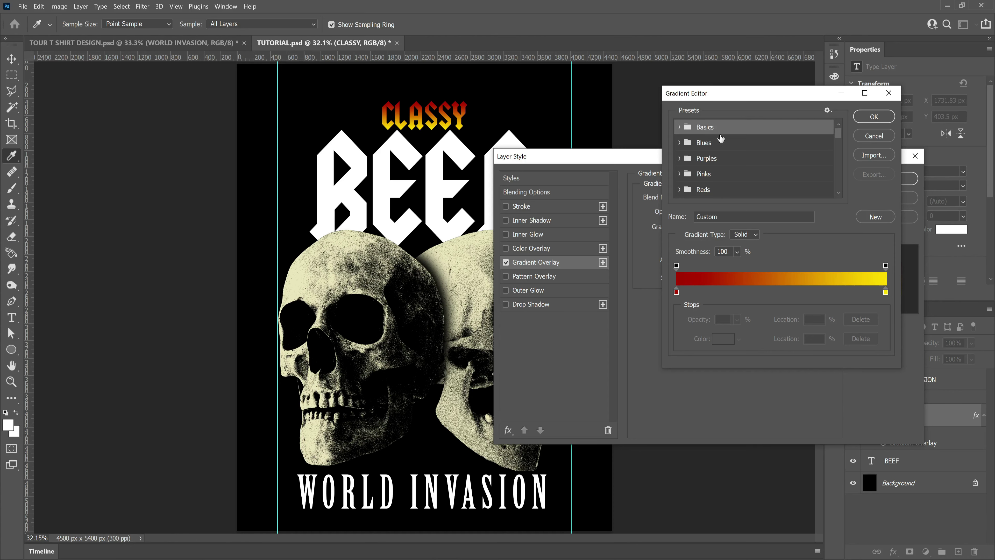
pyautogui.click(879, 219)
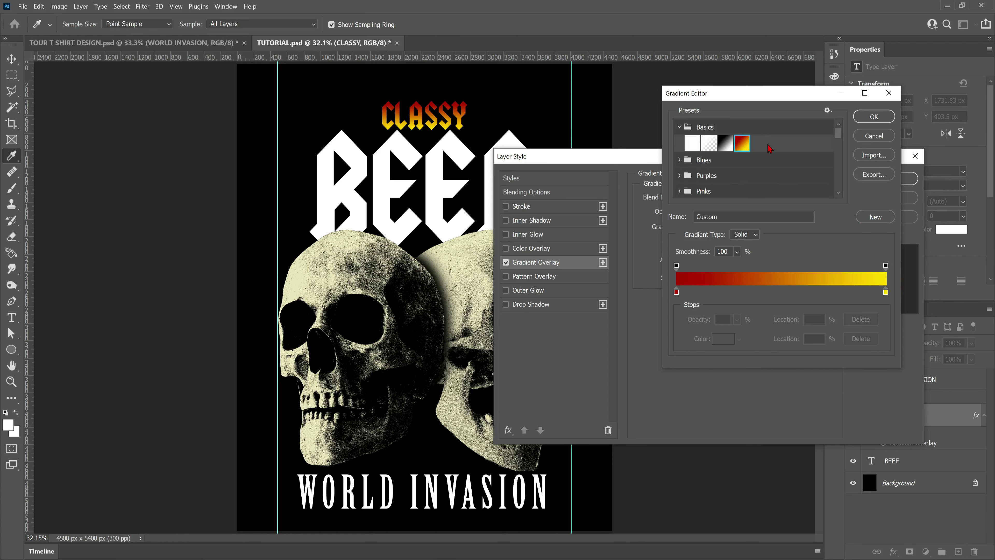
pyautogui.click(872, 119)
pyautogui.click(884, 181)
# Step: Add a Gradient Overlay with the red-to-yellow gradient to the WORLD INVASION text, using Normal blend mode
pyautogui.click(909, 383)
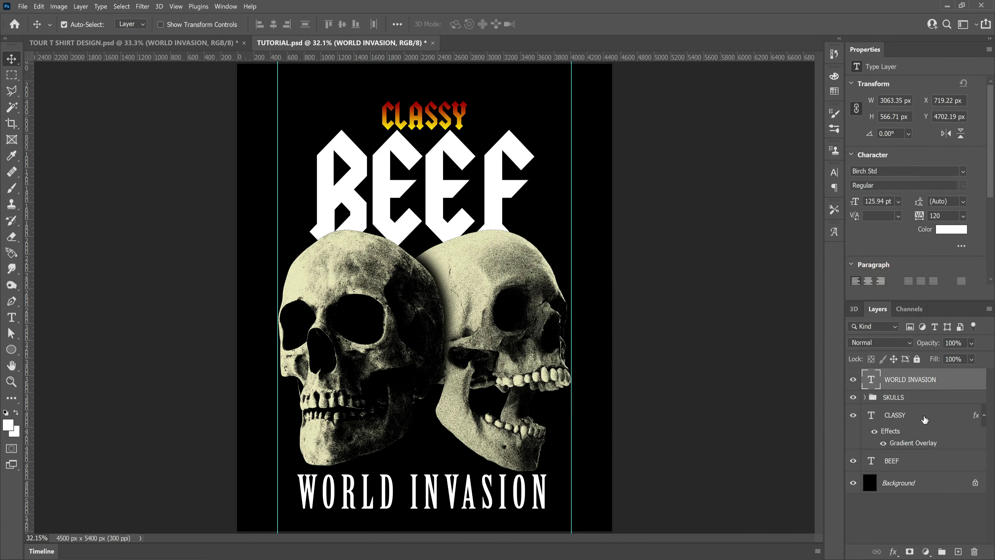
pyautogui.click(893, 552)
pyautogui.click(915, 525)
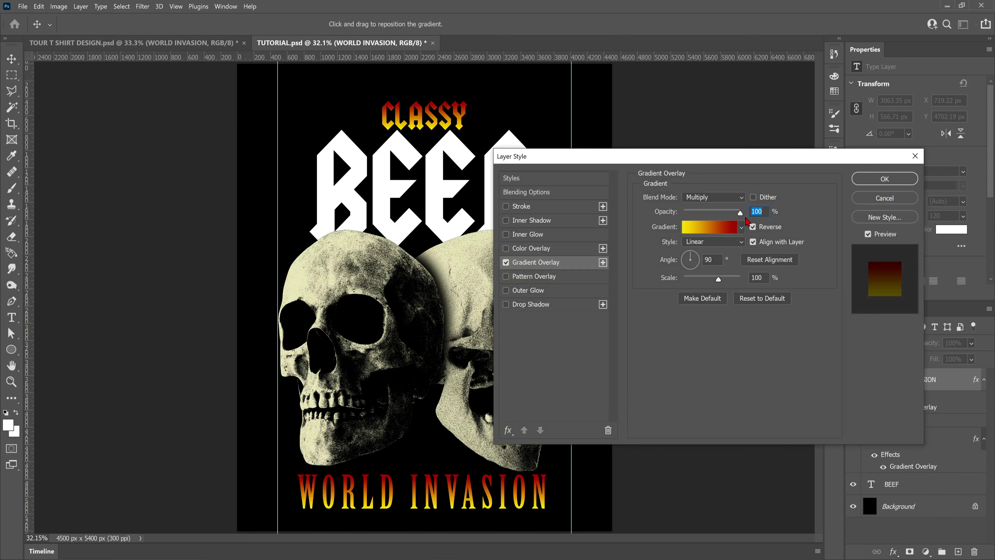
pyautogui.click(713, 197)
pyautogui.click(705, 202)
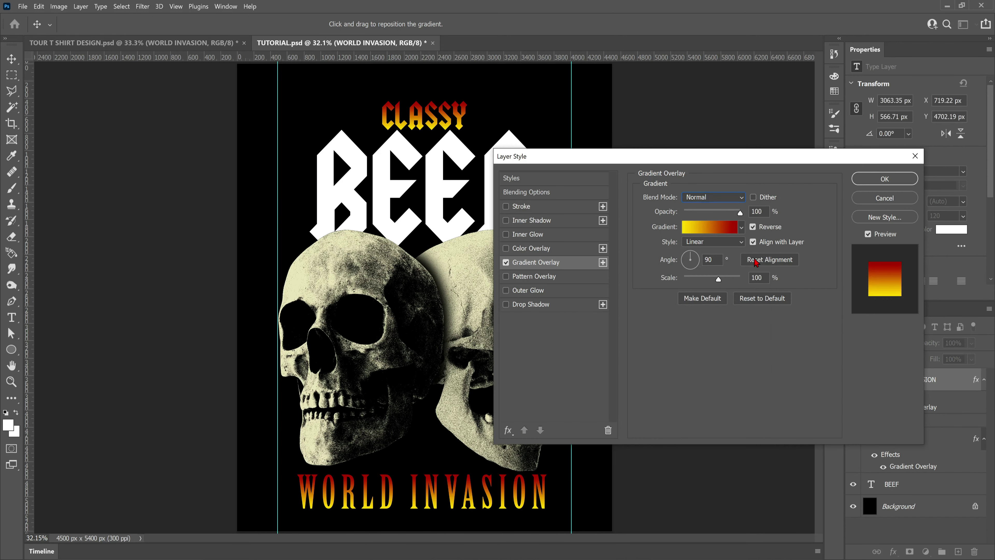
pyautogui.click(879, 181)
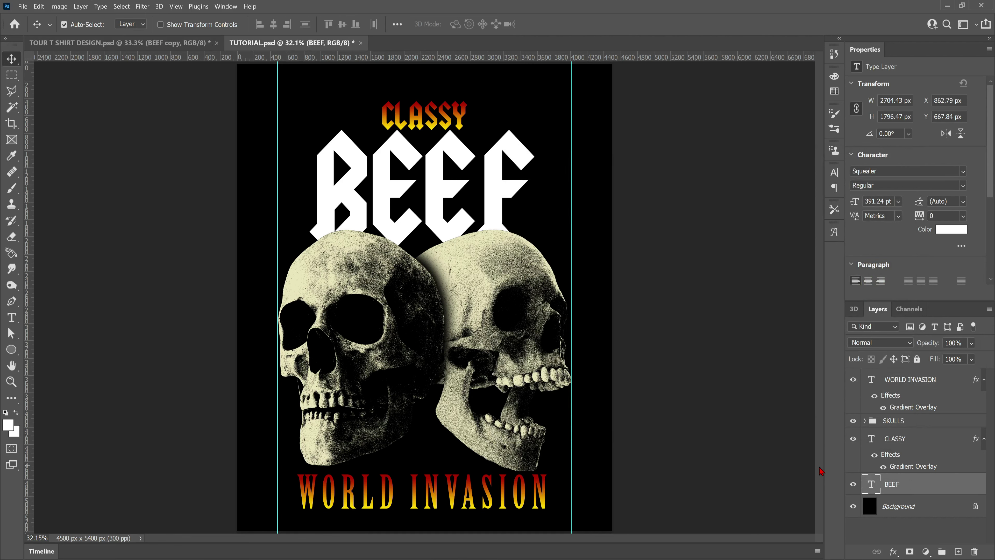
# Step: Enable a Pattern Overlay on the BEEF text in Hard Light mode at 100% opacity
pyautogui.click(894, 551)
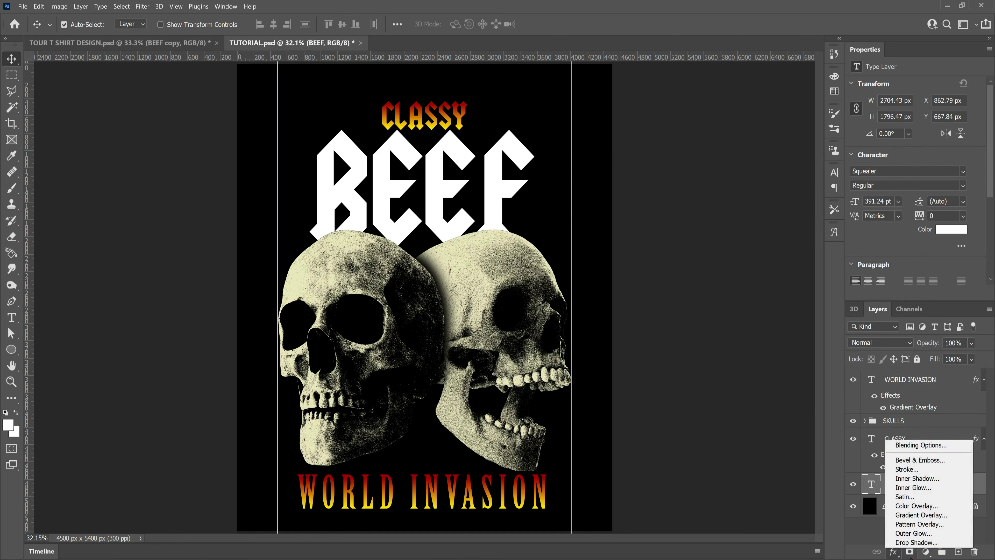
pyautogui.click(935, 446)
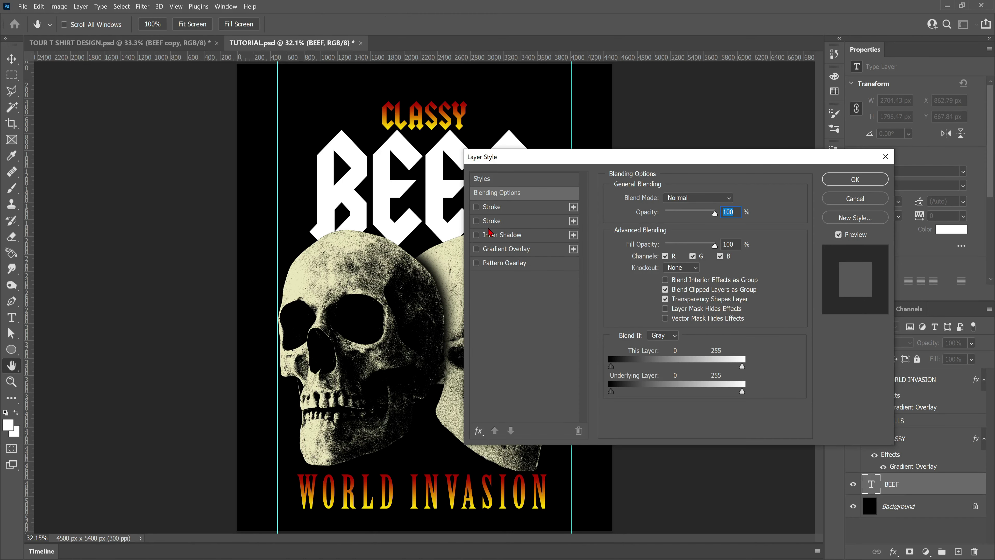
pyautogui.moveTo(586, 158); pyautogui.dragTo(585, 128)
pyautogui.click(476, 234)
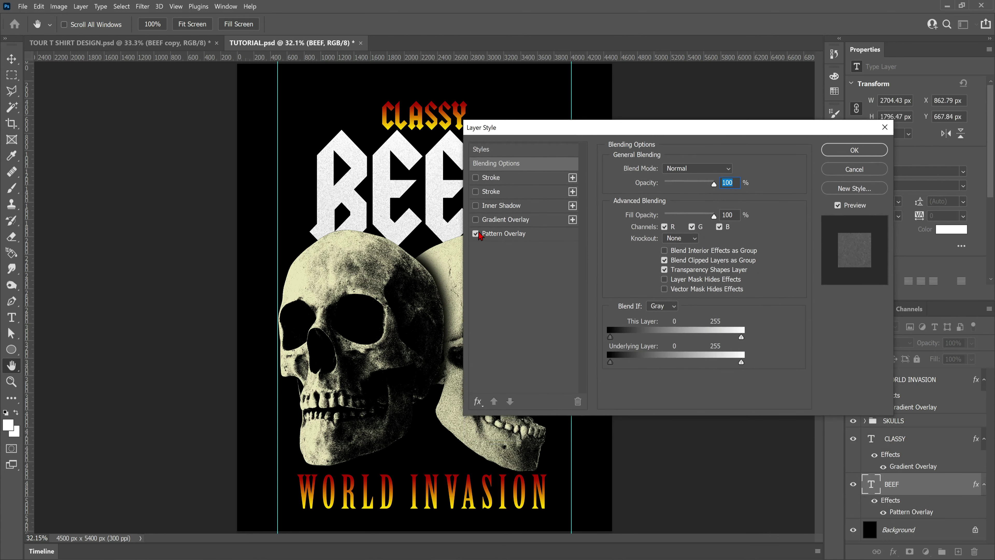
pyautogui.click(507, 235)
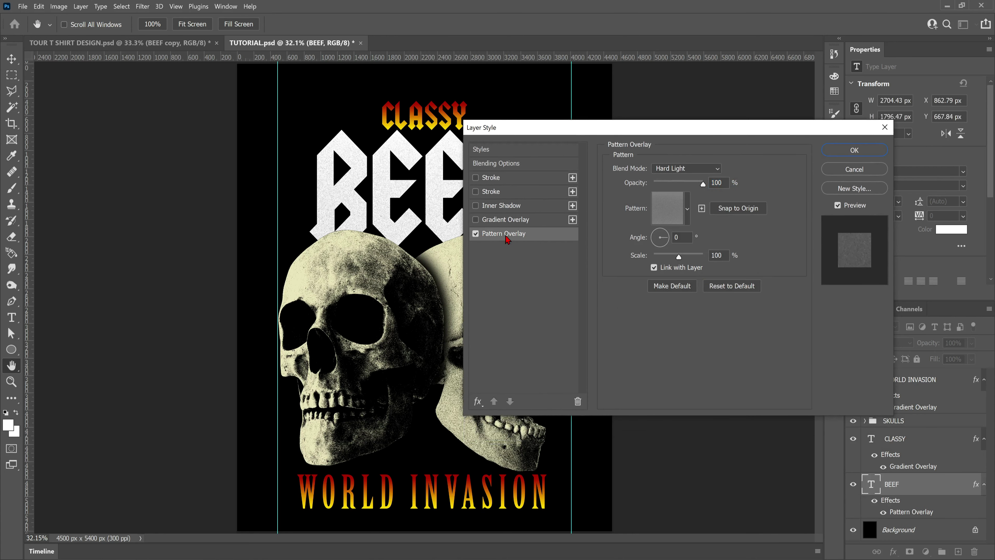
pyautogui.click(706, 173)
pyautogui.click(716, 171)
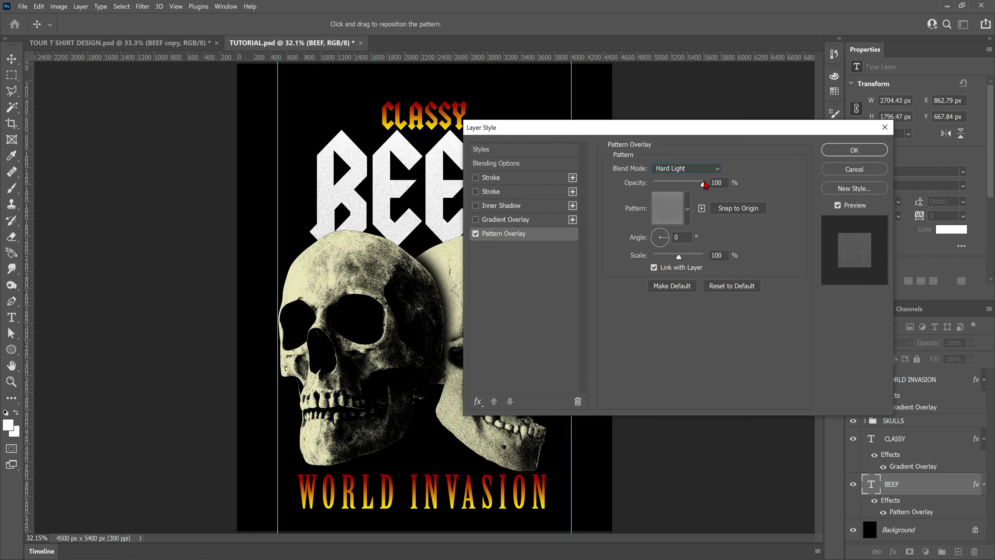
# Step: Compare the GRIT group's patterns on the BEEF overlay and return to the fourth, fine grey grain pattern
pyautogui.click(687, 208)
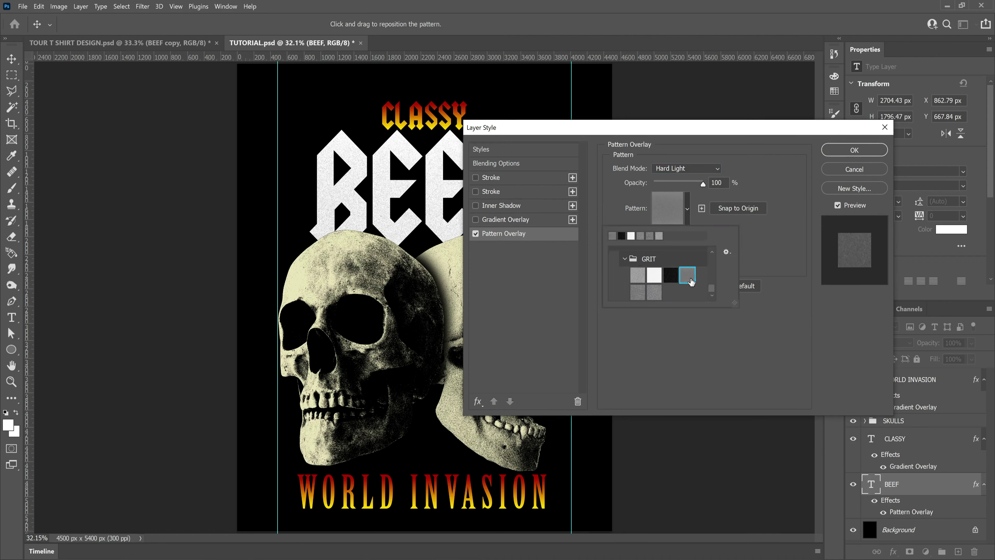
pyautogui.click(638, 275)
pyautogui.click(654, 275)
pyautogui.click(634, 295)
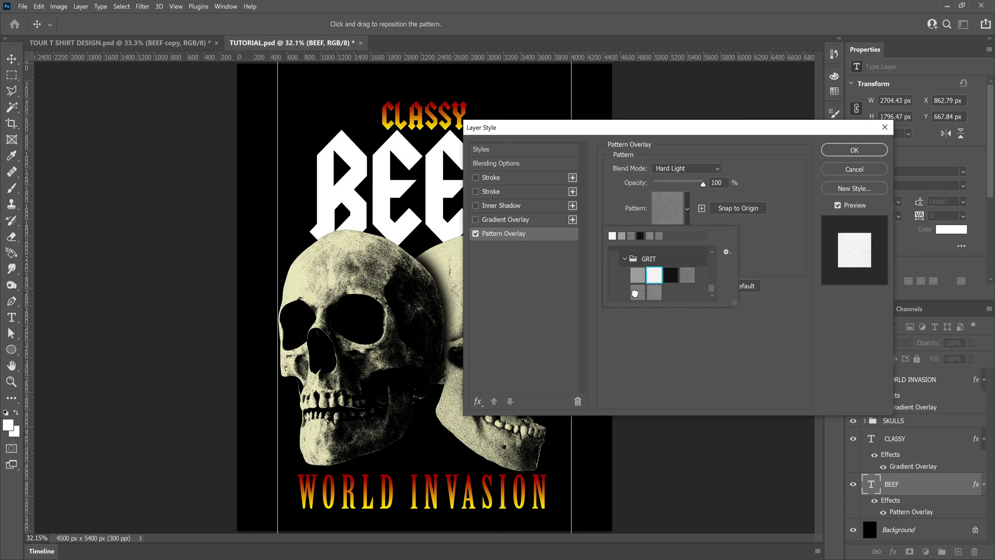
pyautogui.click(650, 293)
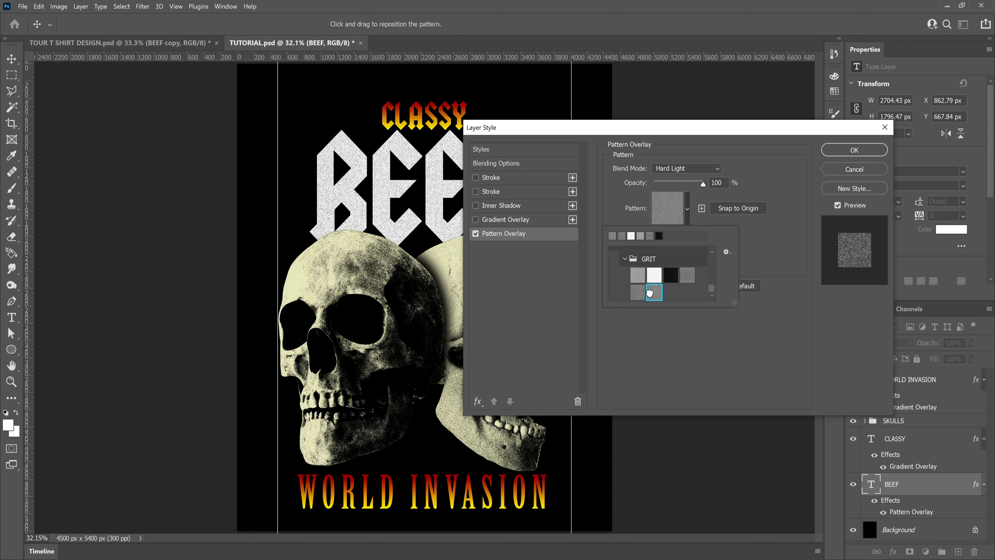
pyautogui.click(671, 275)
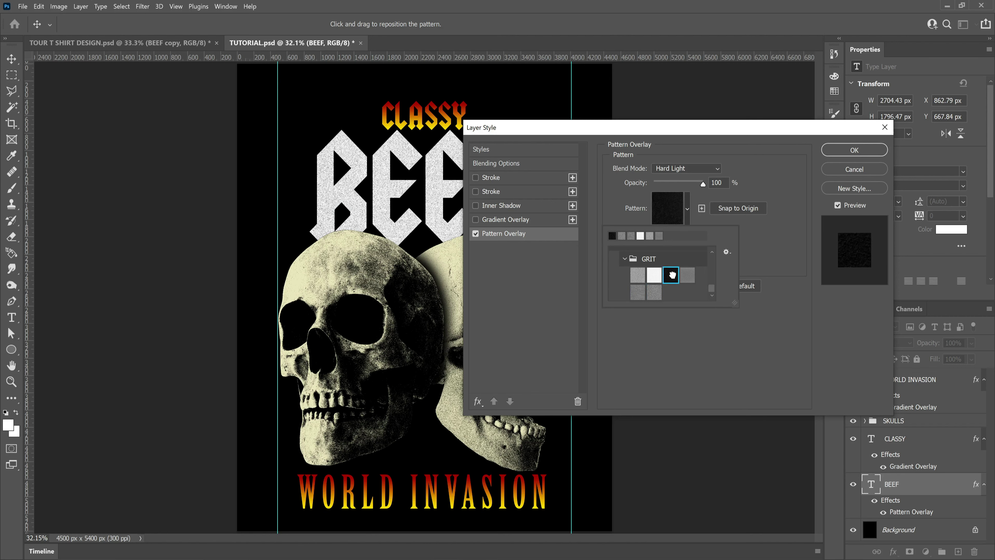
pyautogui.click(691, 276)
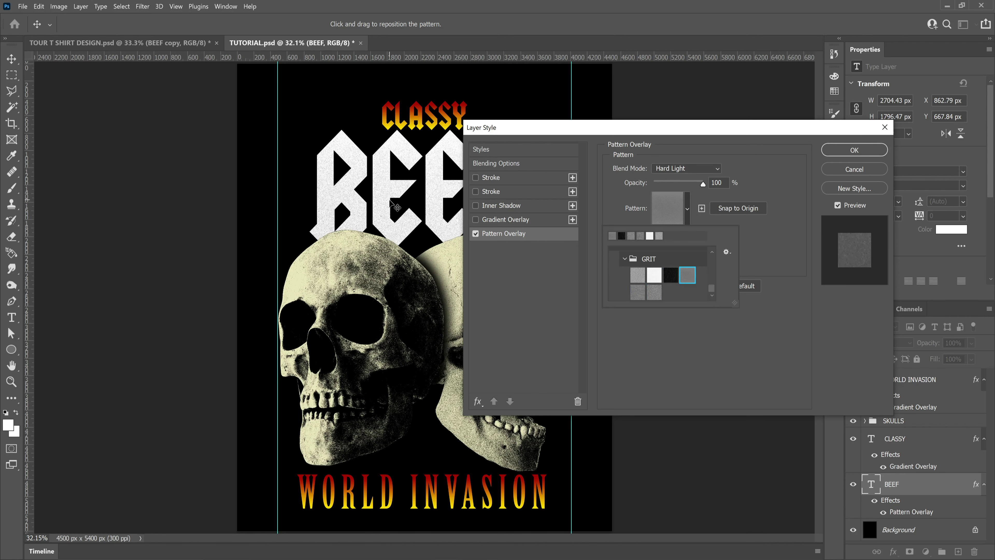
# Step: Enable BEEF's Gradient Overlay, fading from black to transparent in Linear Burn mode at 77% opacity and 89% scale
pyautogui.moveTo(548, 130); pyautogui.dragTo(595, 131)
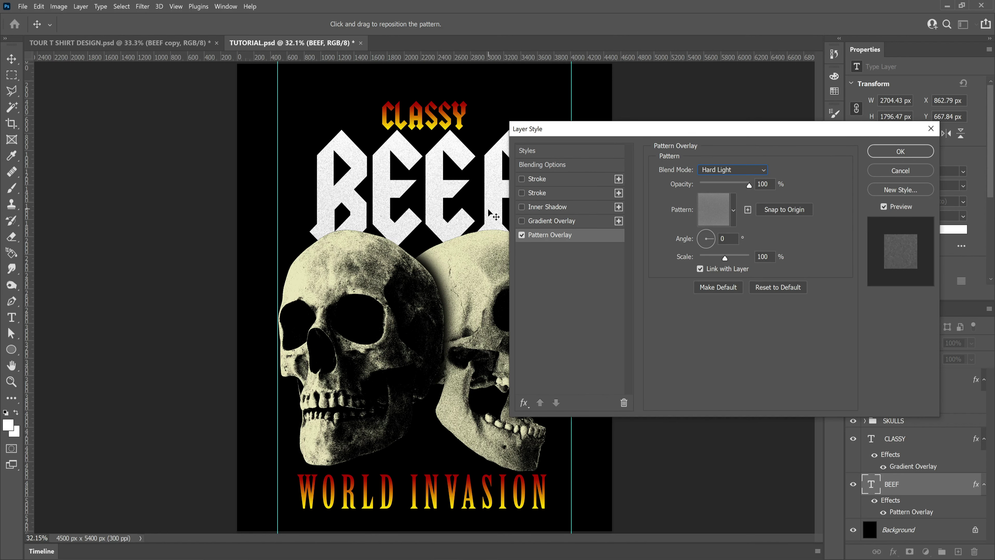
pyautogui.click(551, 221)
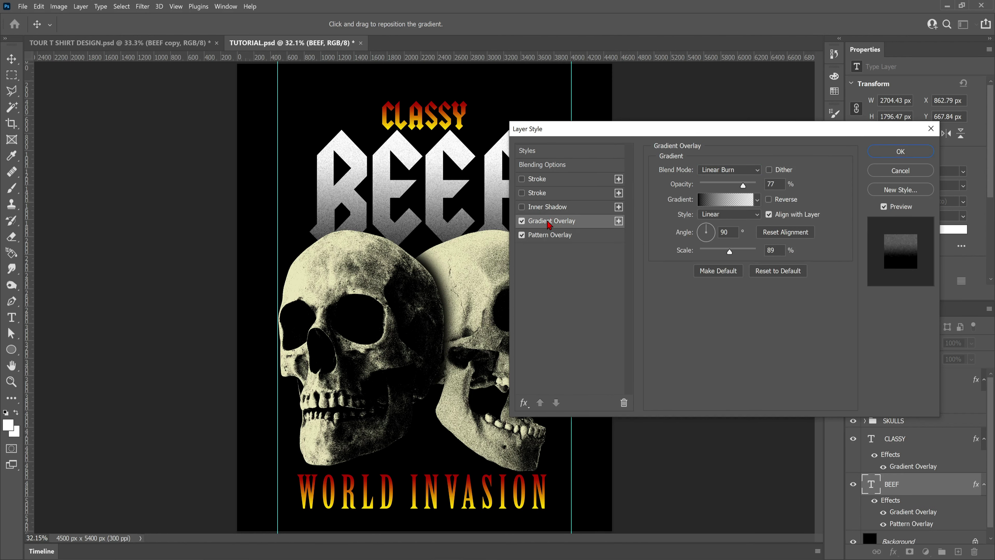
pyautogui.click(758, 201)
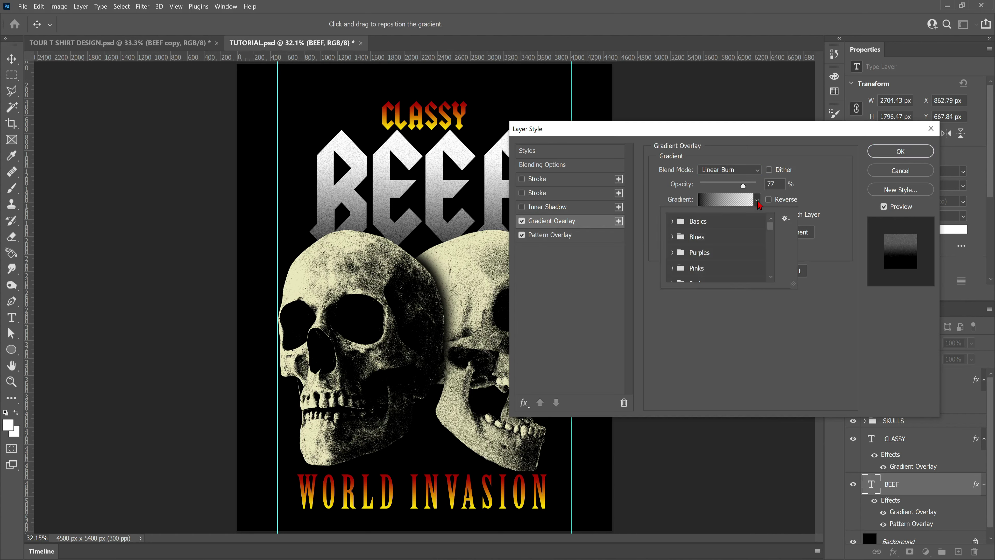
pyautogui.click(758, 200)
# Step: Save BEEF's Foreground to Transparent gradient as a new preset and accept the gradient
pyautogui.click(711, 202)
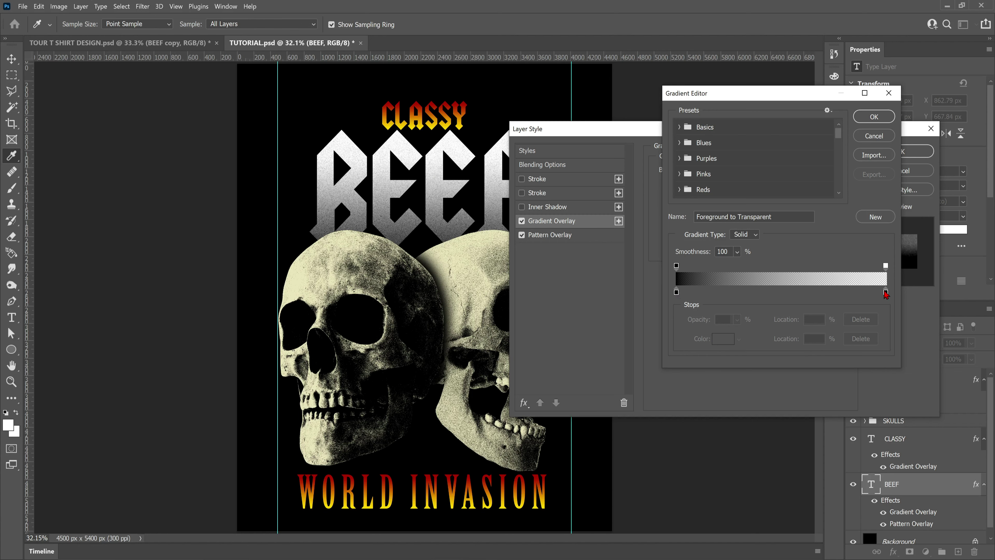
pyautogui.click(680, 128)
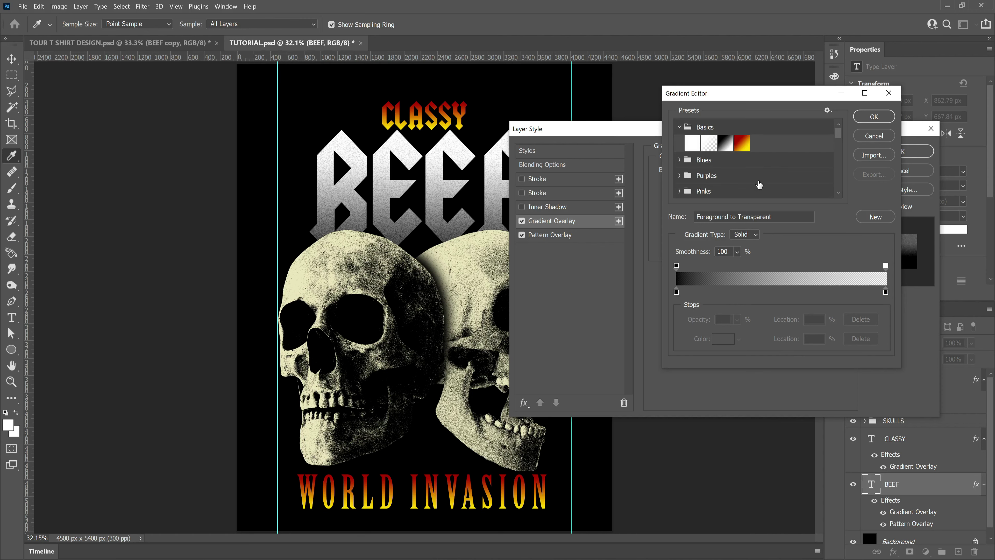
pyautogui.click(862, 216)
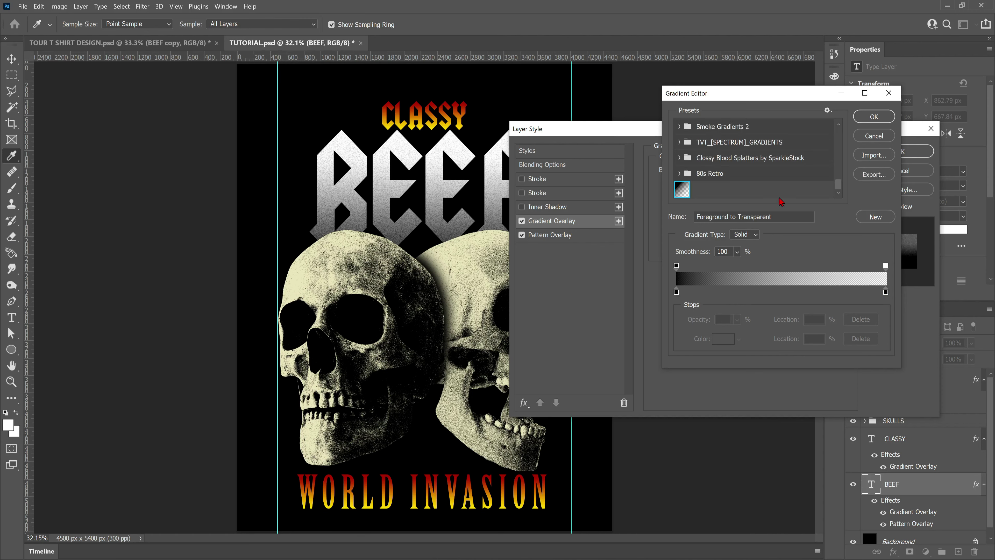
pyautogui.click(874, 116)
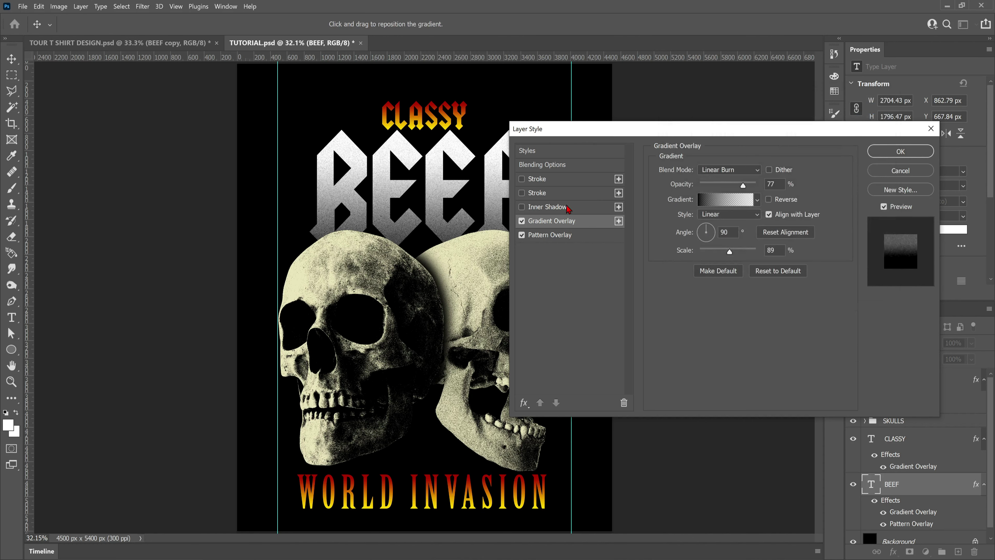
# Step: Enable a black Linear Burn Inner Shadow on BEEF with 25% opacity, 45° angle and 21 px distance
pyautogui.click(544, 207)
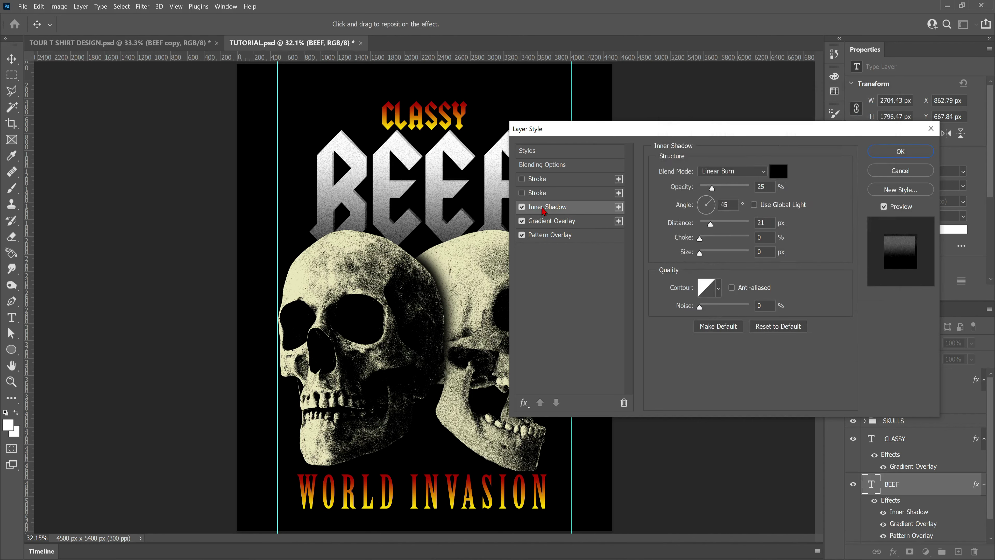
pyautogui.moveTo(654, 131); pyautogui.dragTo(719, 114)
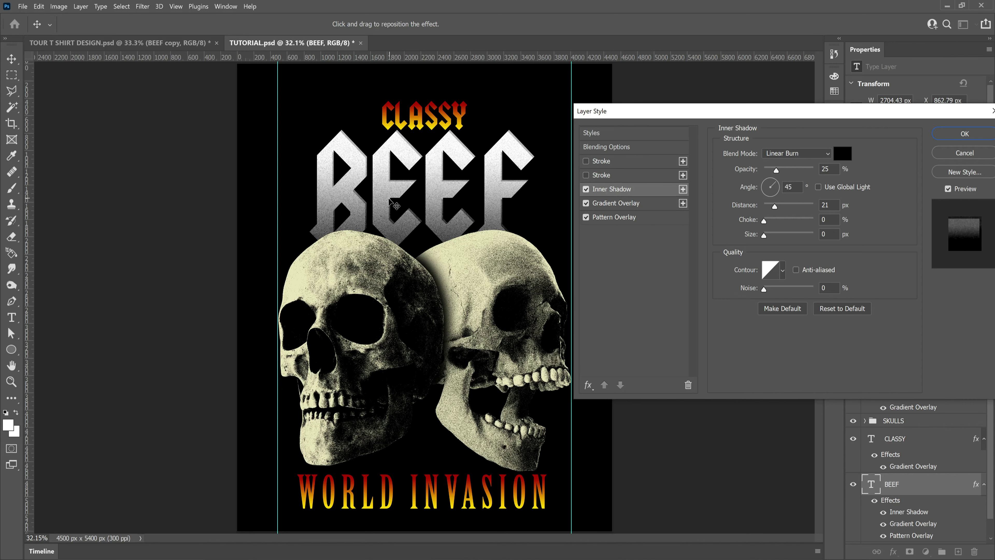
pyautogui.moveTo(623, 112); pyautogui.dragTo(595, 94)
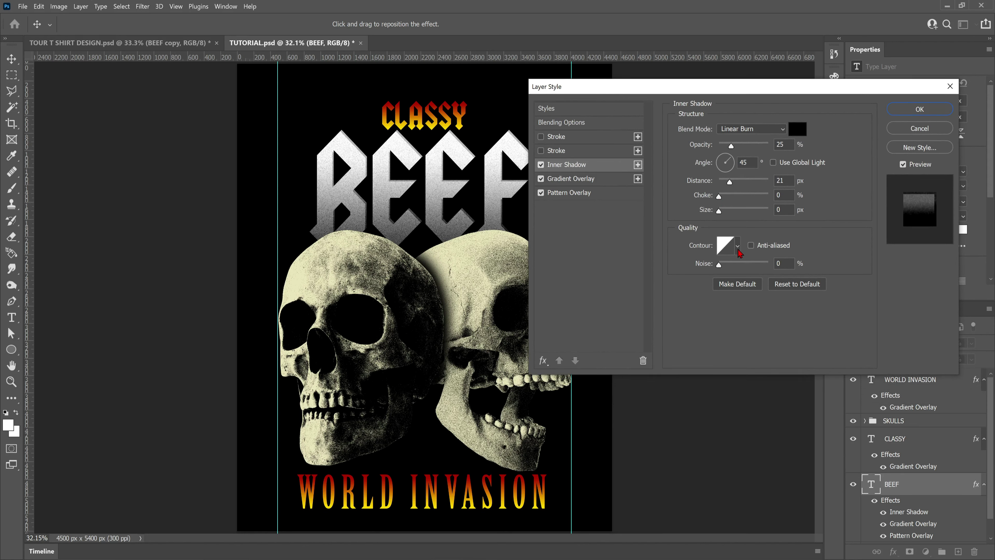
# Step: Enable two strokes on BEEF, a white one and a 7 px black Outside one at 100% opacity, and accept the layer style
pyautogui.click(541, 151)
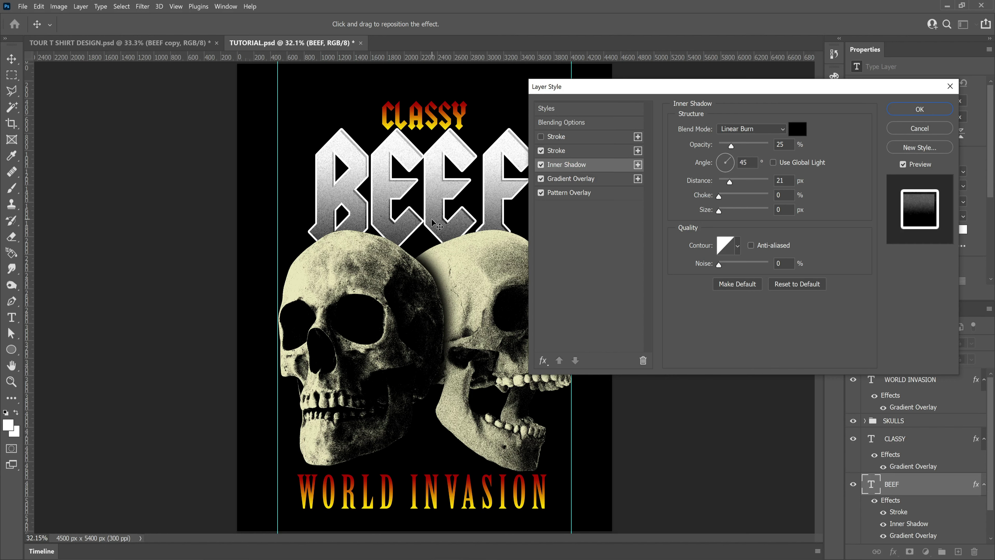
pyautogui.click(555, 137)
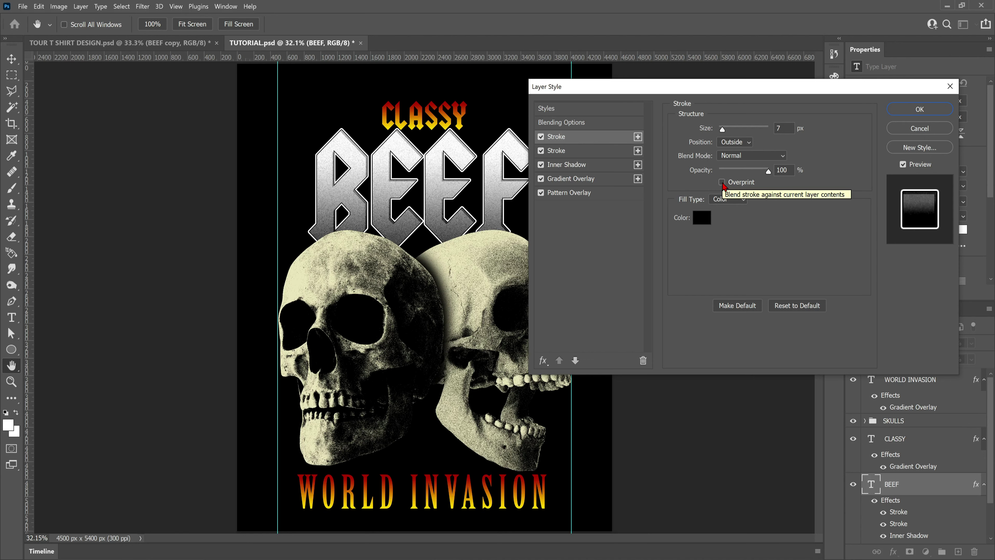
pyautogui.moveTo(707, 93); pyautogui.dragTo(681, 91)
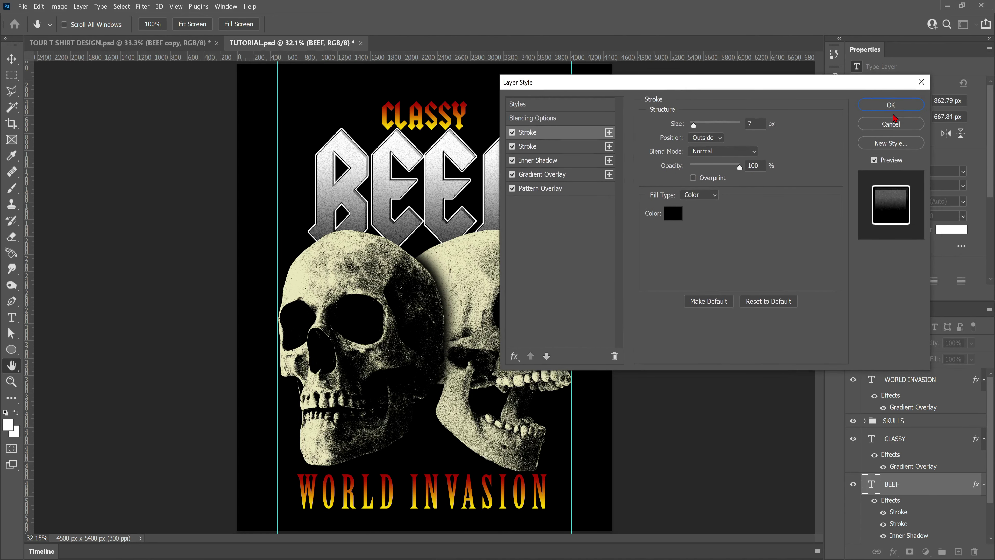
pyautogui.click(891, 106)
# Step: Set the BEEF text colour to red (ff0000)
pyautogui.click(948, 230)
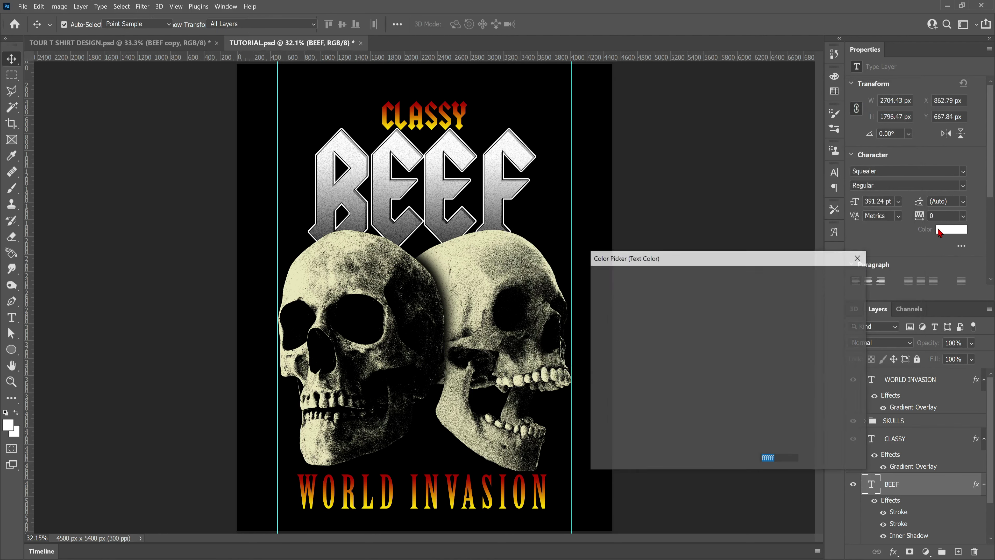
pyautogui.moveTo(721, 305); pyautogui.dragTo(735, 279)
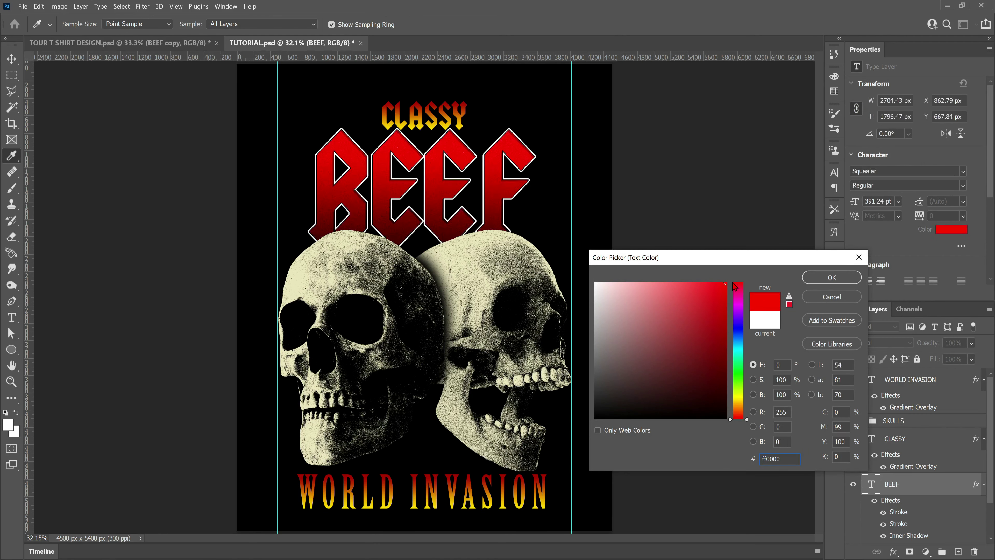
pyautogui.click(807, 278)
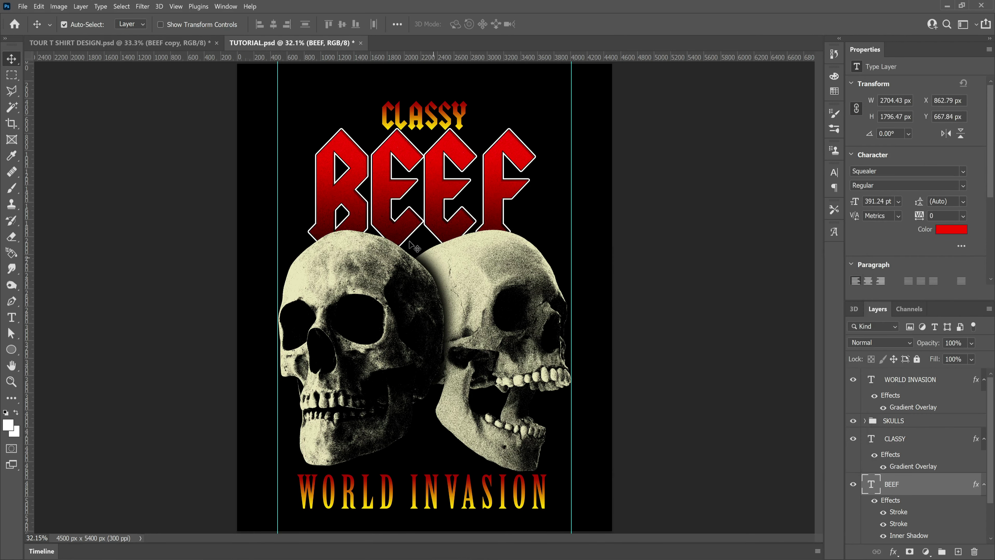
# Step: Duplicate the Gradient Map 1 and SKULL 1 layers and convert the two copies into one smart object
pyautogui.scroll(-2, 926, 418)
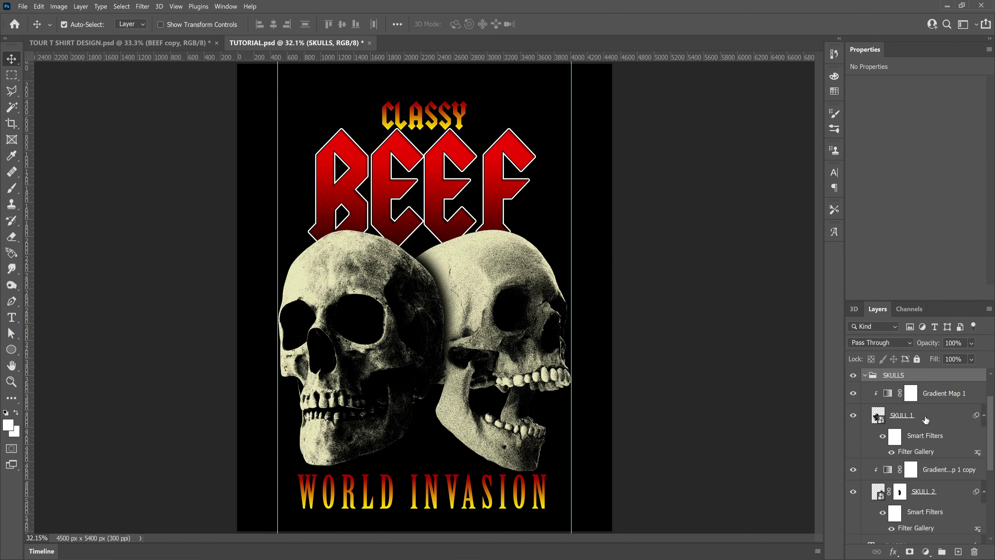
pyautogui.keyDown('shift'); pyautogui.click(943, 396); pyautogui.keyUp('shift')
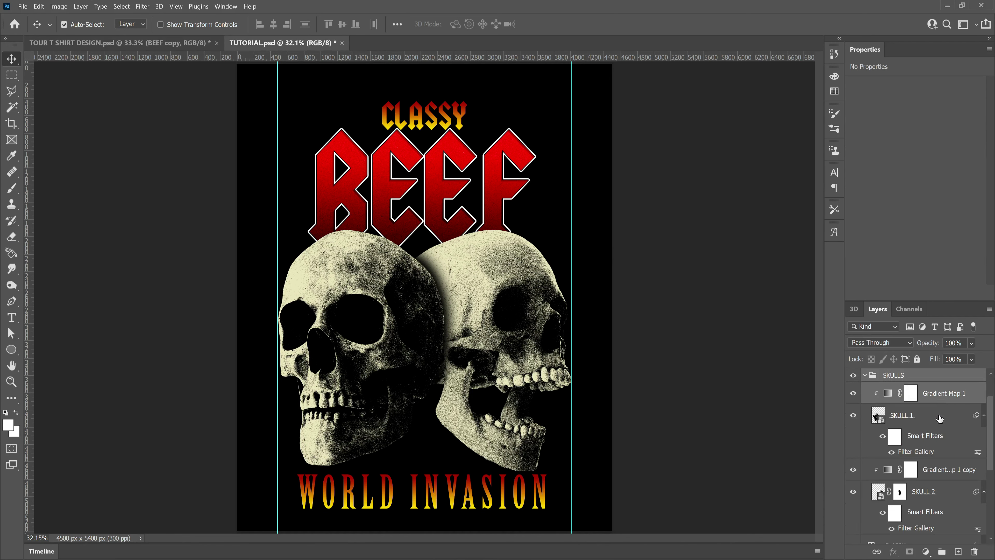
pyautogui.keyDown('shift'); pyautogui.click(940, 418); pyautogui.keyUp('shift')
pyautogui.click(940, 396)
pyautogui.keyDown('shift'); pyautogui.click(934, 419); pyautogui.keyUp('shift')
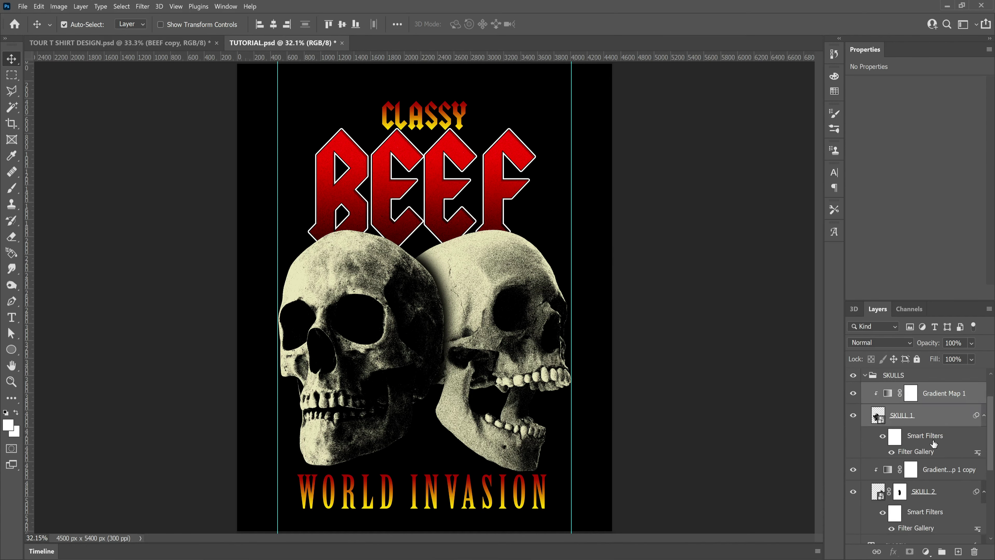
pyautogui.moveTo(927, 423); pyautogui.dragTo(958, 551)
pyautogui.scroll(2, 934, 466)
pyautogui.rightClick(941, 442)
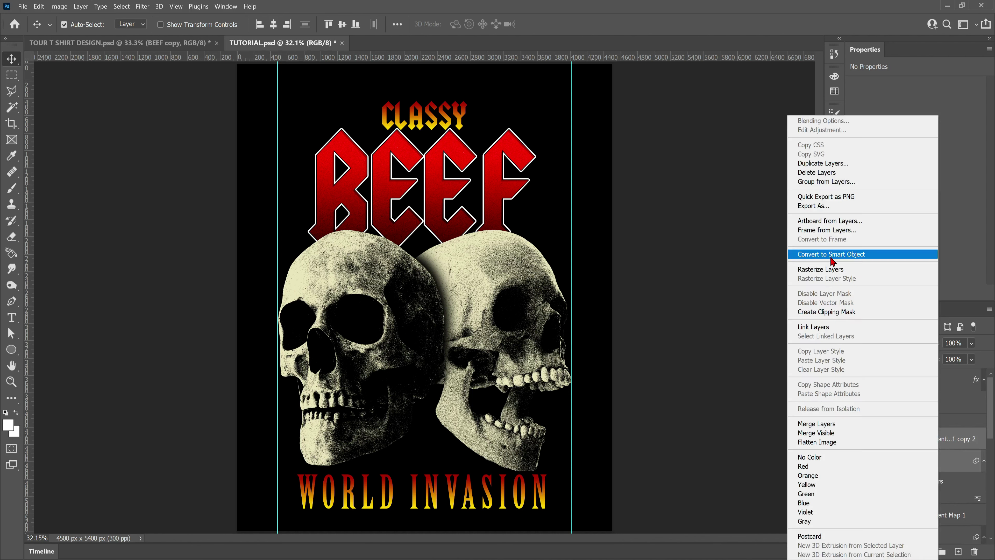
pyautogui.click(895, 255)
# Step: Rename the new smart object SKULL 1 and move it above the SKULLS group
pyautogui.doubleClick(921, 439)
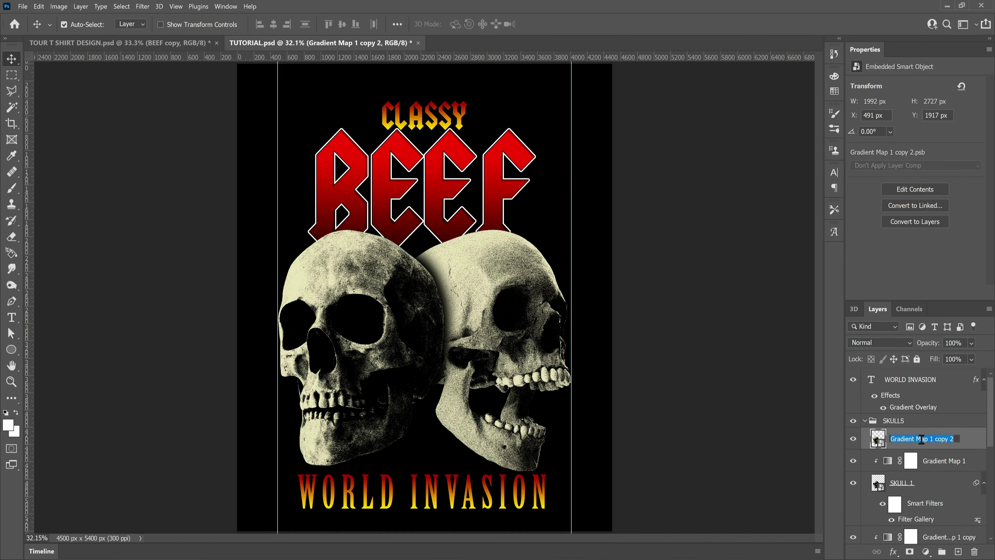
pyautogui.write('SKULL 1')
pyautogui.press('Return')
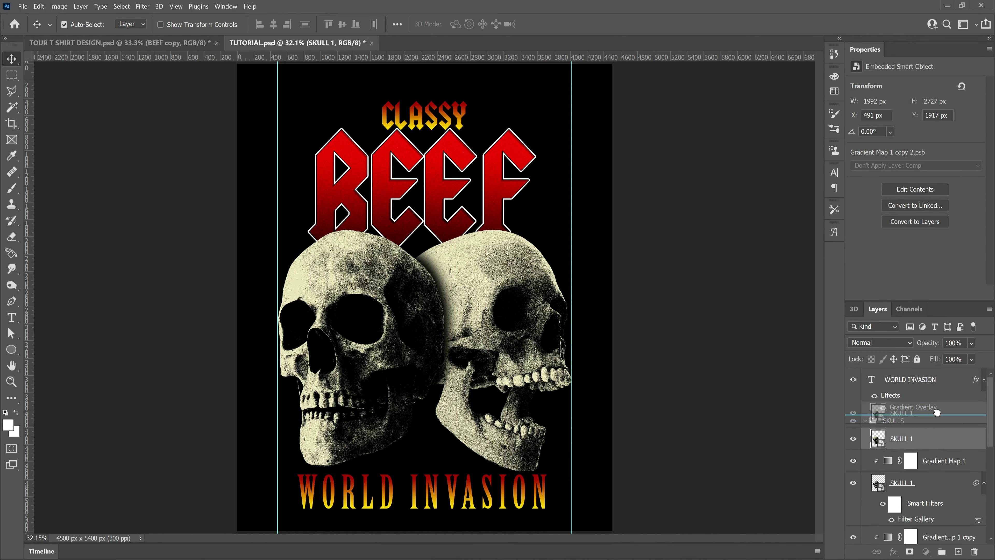
# Step: Duplicate SKULL 2 together with its clipped Gradient Map 1 copy layer
pyautogui.scroll(-1, 954, 409)
pyautogui.click(954, 407)
pyautogui.click(944, 427)
pyautogui.keyDown('shift'); pyautogui.click(942, 400); pyautogui.keyUp('shift')
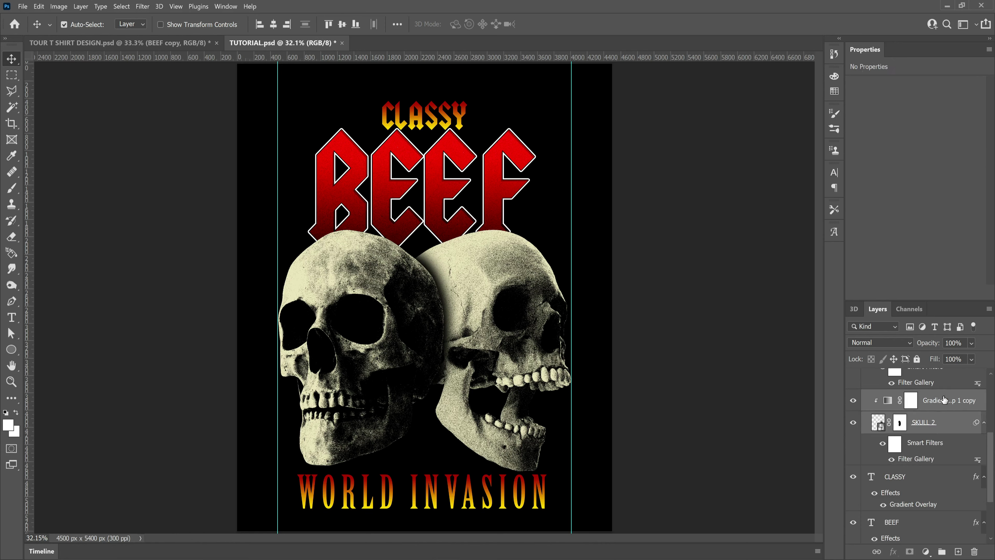
pyautogui.rightClick(943, 426)
pyautogui.click(839, 117)
pyautogui.click(605, 167)
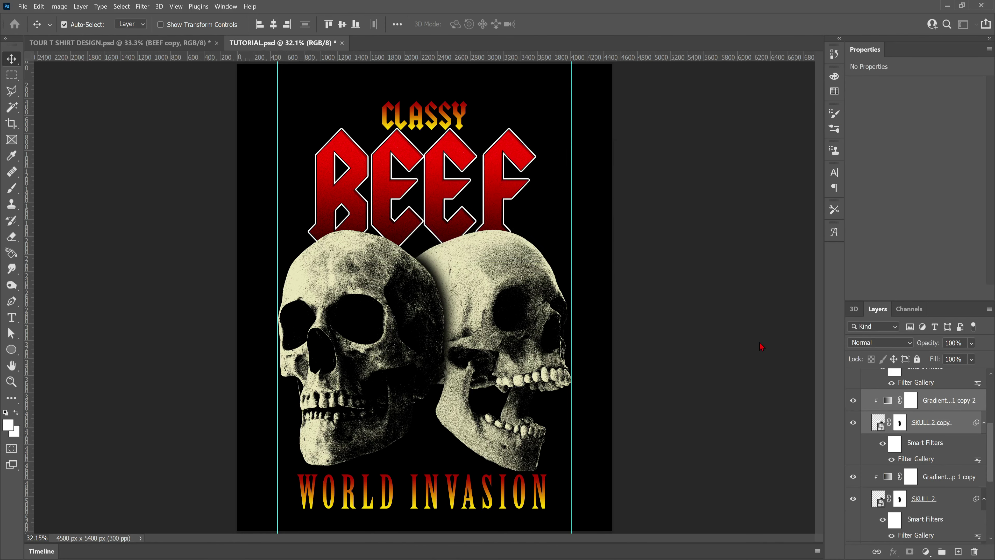
# Step: Convert the duplicated SKULL 2 and gradient map pair into one smart object and rename it SKULL 2
pyautogui.rightClick(952, 428)
pyautogui.click(868, 196)
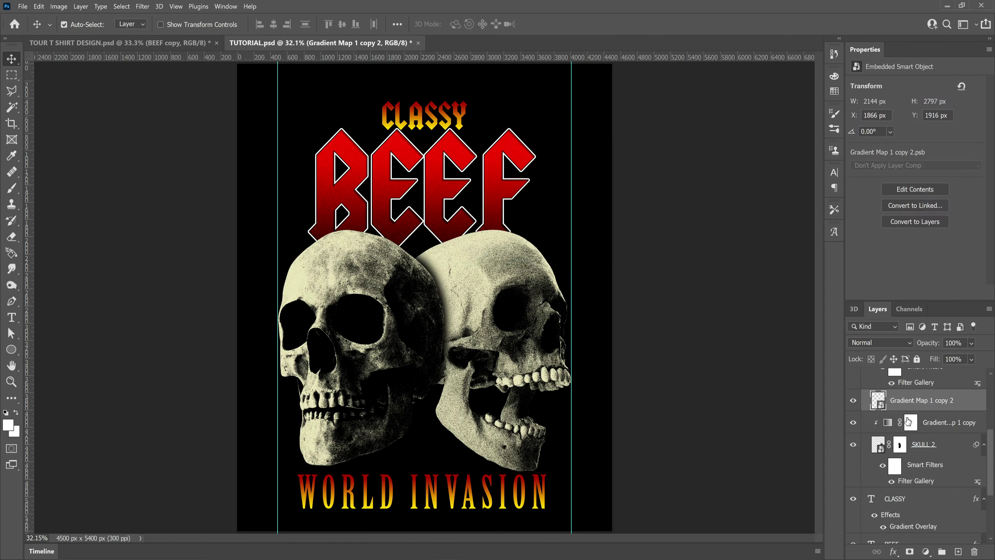
pyautogui.doubleClick(916, 400)
pyautogui.write('SKULL 2')
pyautogui.press('Return')
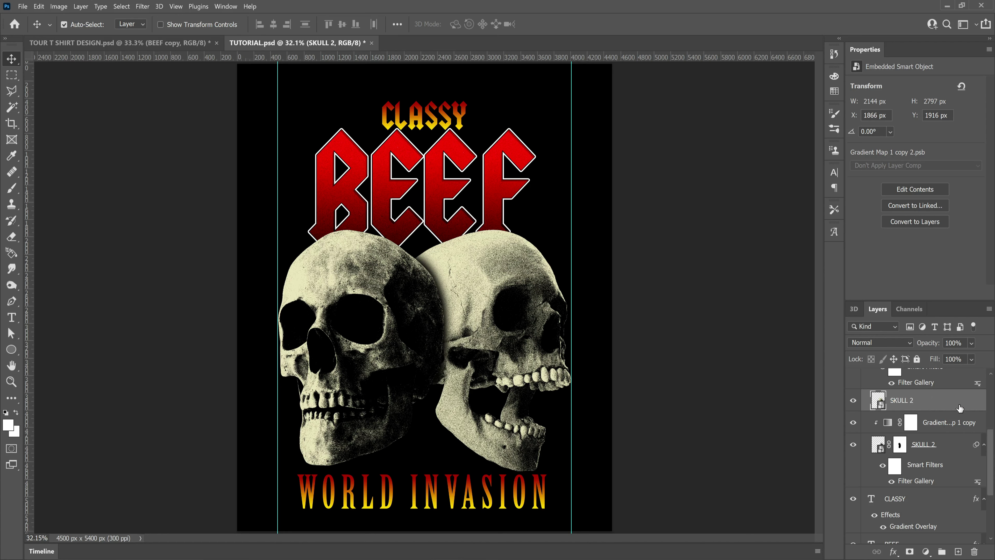
# Step: Move the SKULL 2 smart object out of the SKULLS group, directly below the SKULL 1 smart object
pyautogui.scroll(3, 959, 434)
pyautogui.moveTo(929, 494); pyautogui.dragTo(924, 405)
pyautogui.moveTo(925, 413); pyautogui.dragTo(923, 396)
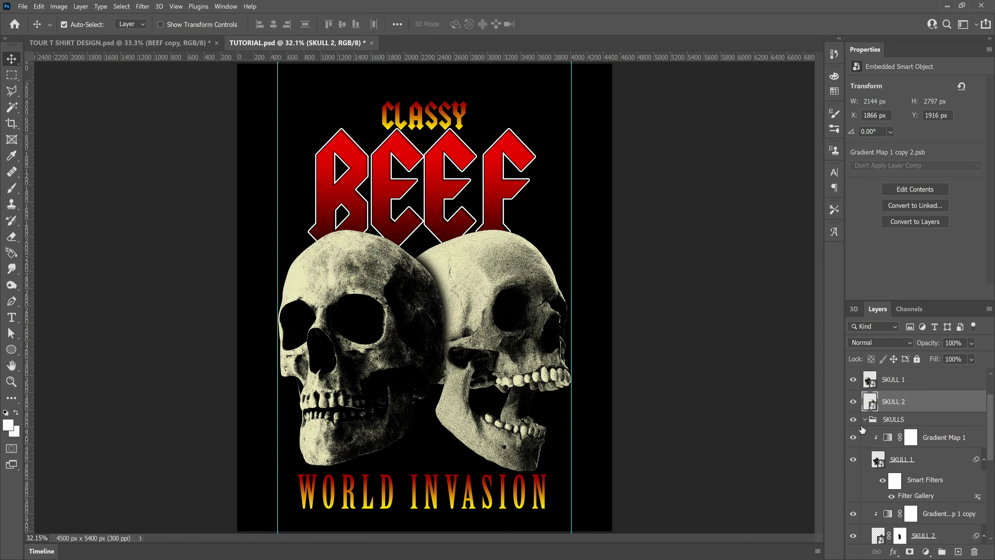
# Step: Collapse and hide the SKULLS group and hide the black Background layer
pyautogui.click(865, 419)
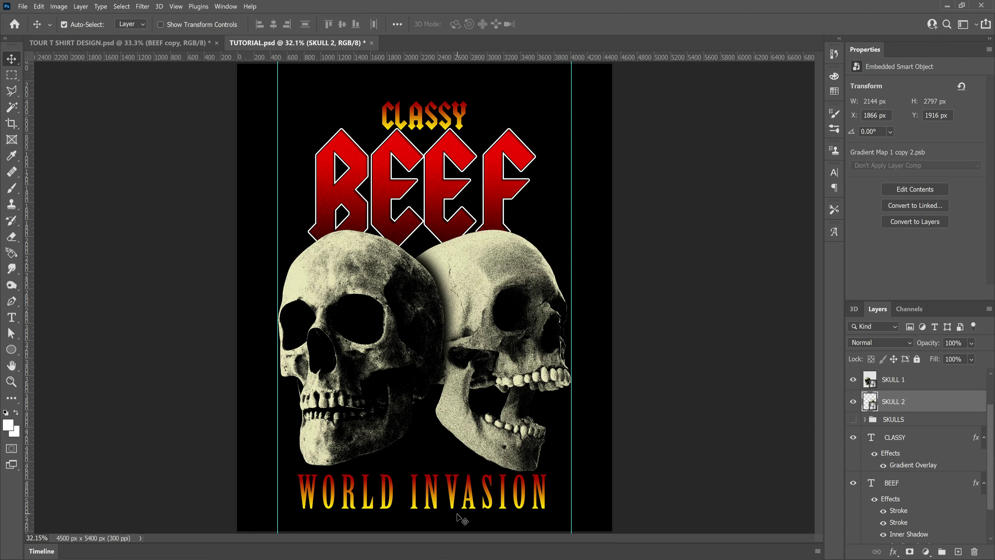
pyautogui.scroll(-3, 920, 463)
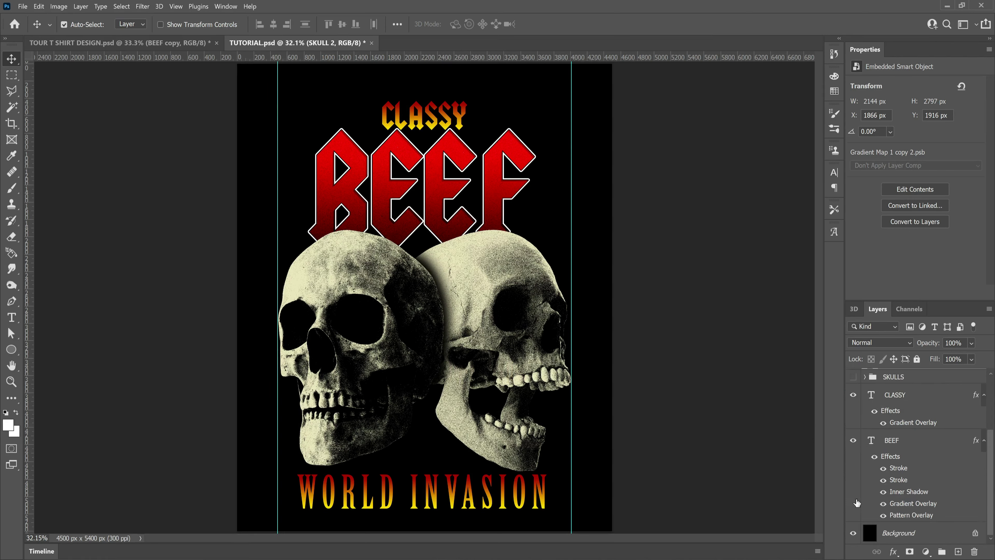
pyautogui.click(854, 535)
pyautogui.scroll(3, 932, 471)
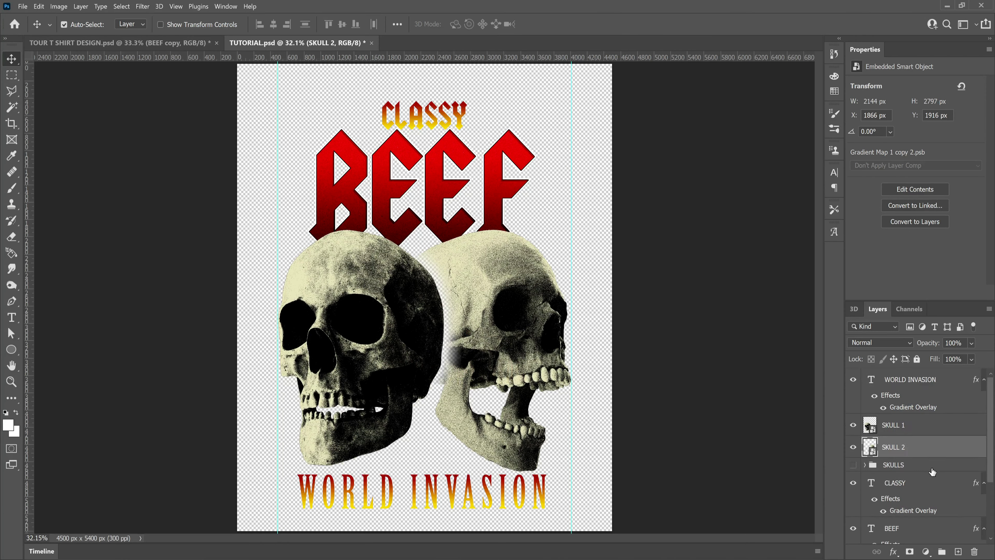
# Step: Drop the blacks from the SKULL 1 smart object by splitting its Gray Blend If This Layer shadow range to 0 / 17
pyautogui.click(902, 430)
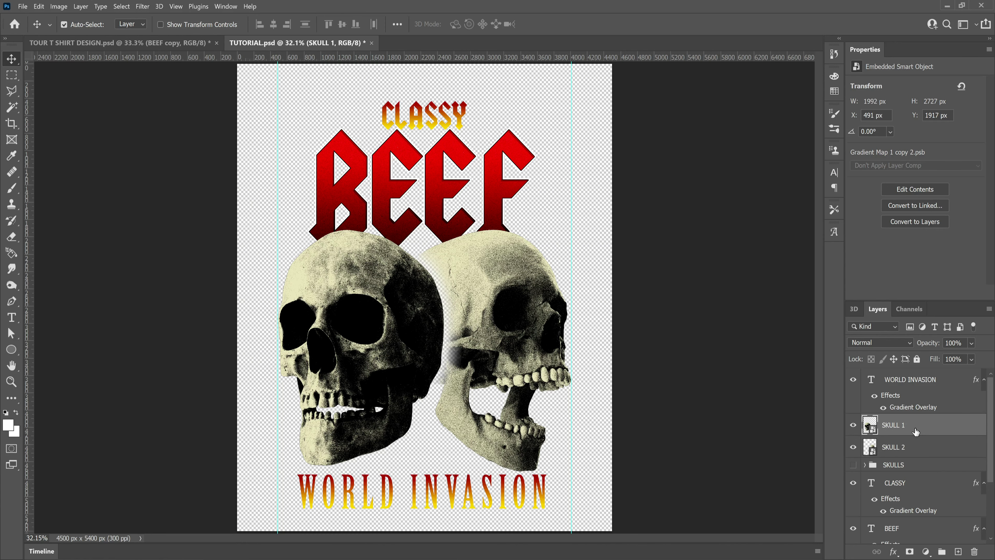
pyautogui.click(893, 551)
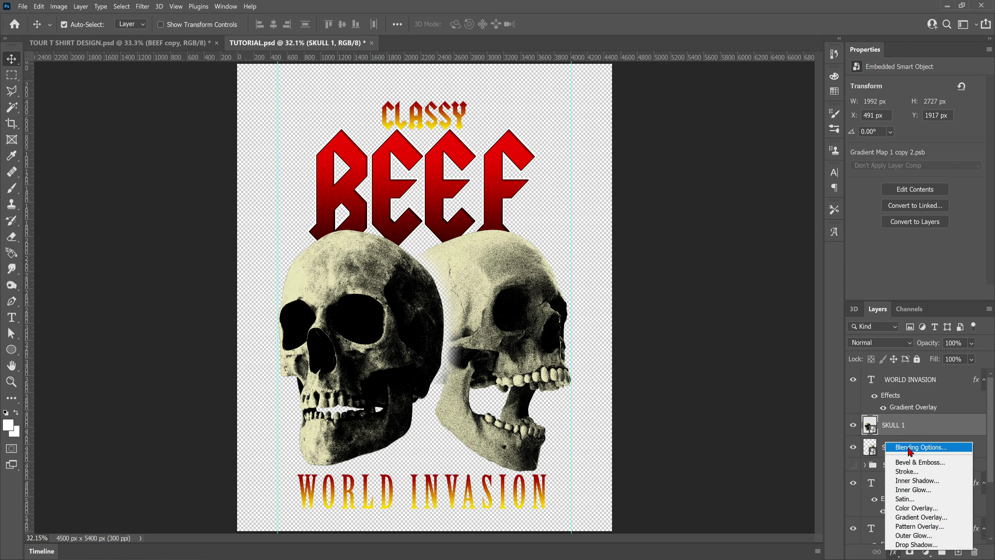
pyautogui.click(908, 448)
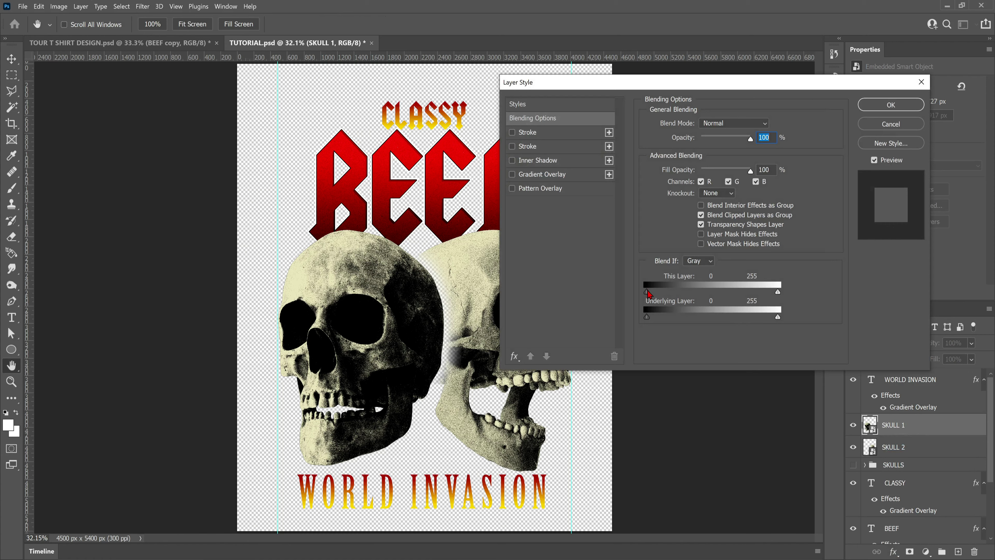
pyautogui.moveTo(647, 292); pyautogui.dragTo(654, 292)
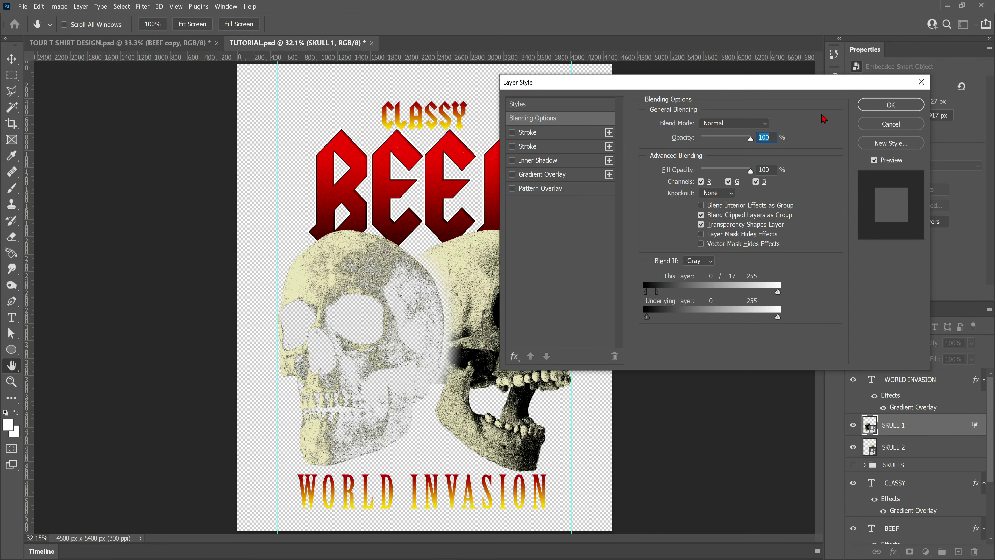
pyautogui.click(868, 107)
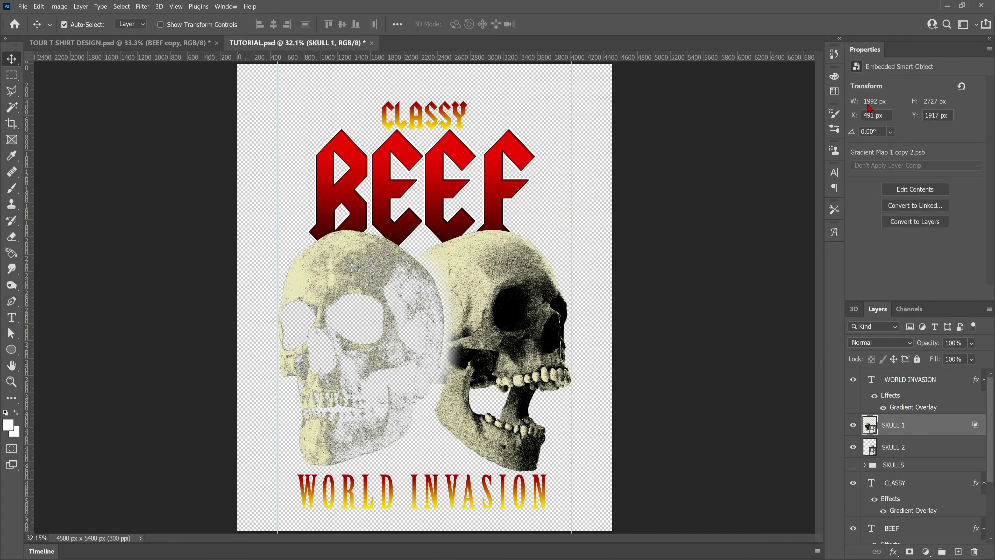
# Step: Drop the blacks from the SKULL 2 smart object by splitting its Gray Blend If This Layer shadow range to 0 / 21
pyautogui.click(900, 457)
pyautogui.rightClick(897, 449)
pyautogui.click(900, 449)
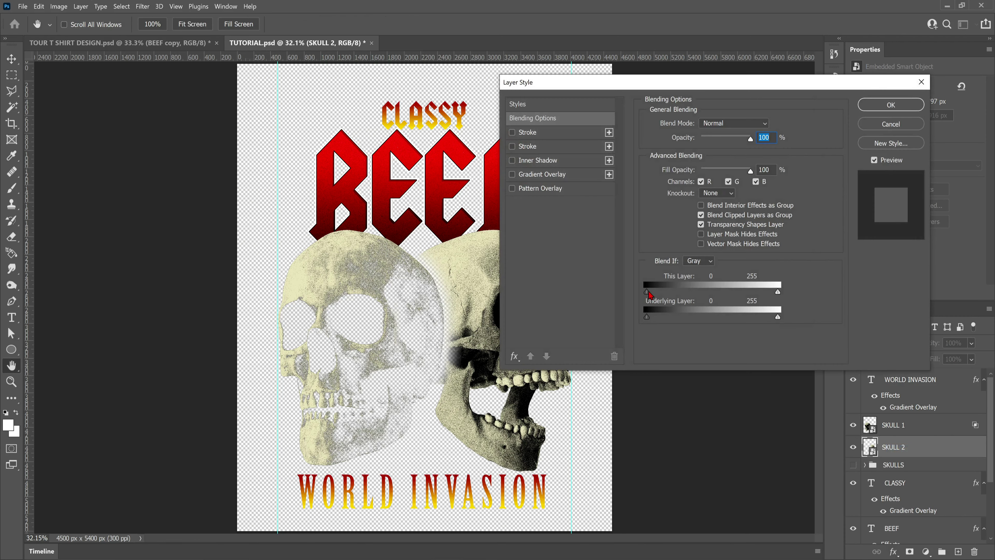
pyautogui.moveTo(648, 292); pyautogui.dragTo(653, 292)
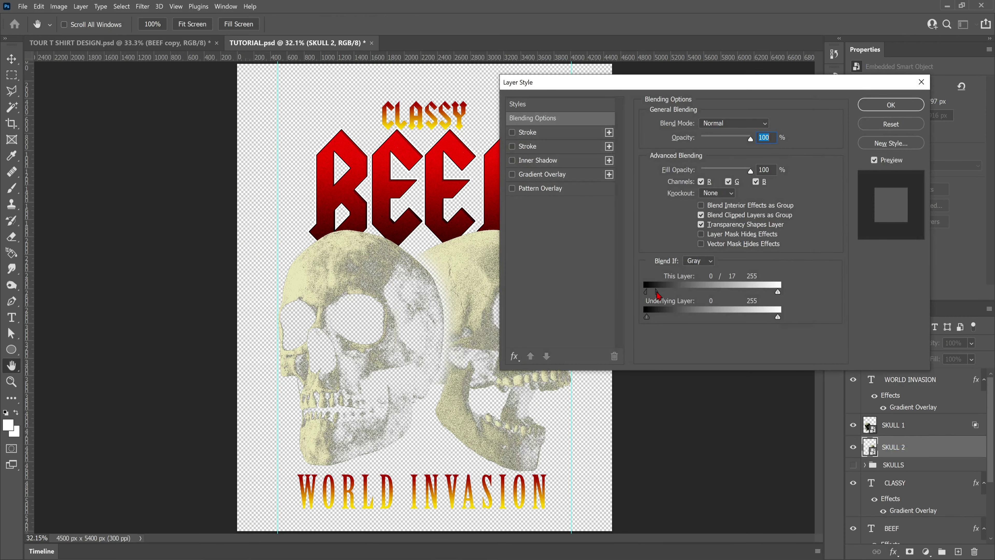
pyautogui.moveTo(642, 84); pyautogui.dragTo(707, 88)
pyautogui.moveTo(725, 294); pyautogui.dragTo(720, 296)
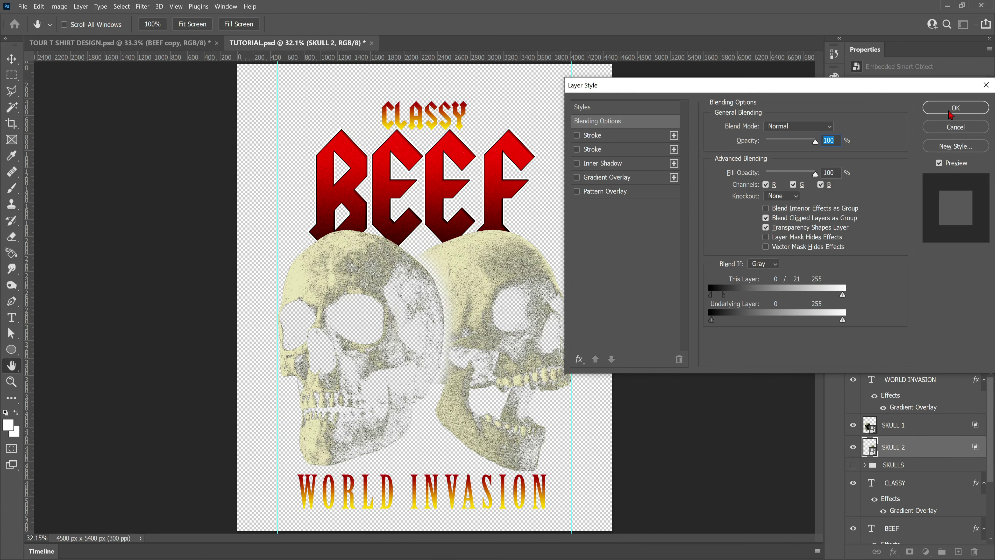
pyautogui.click(951, 114)
# Step: Show the black Background layer again
pyautogui.scroll(-3, 877, 483)
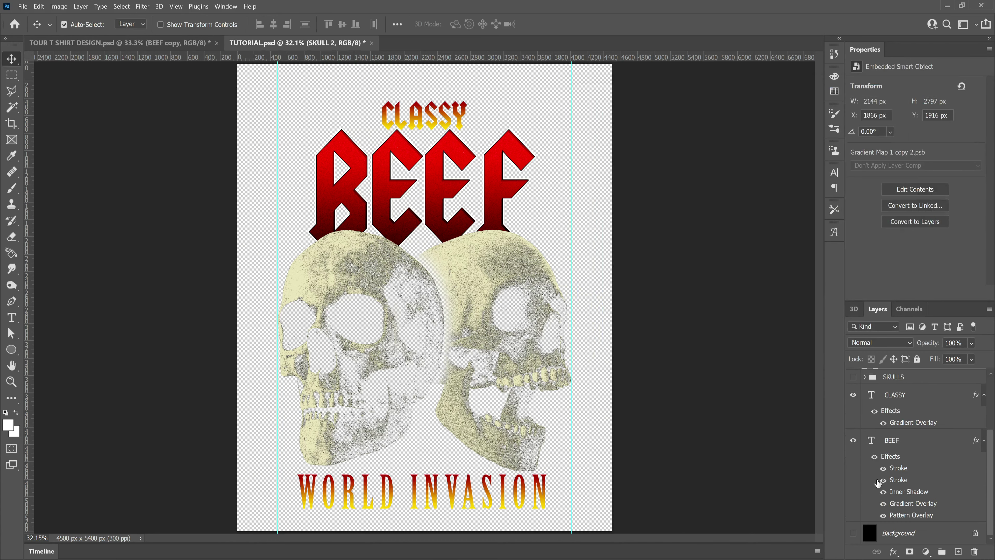
pyautogui.click(853, 534)
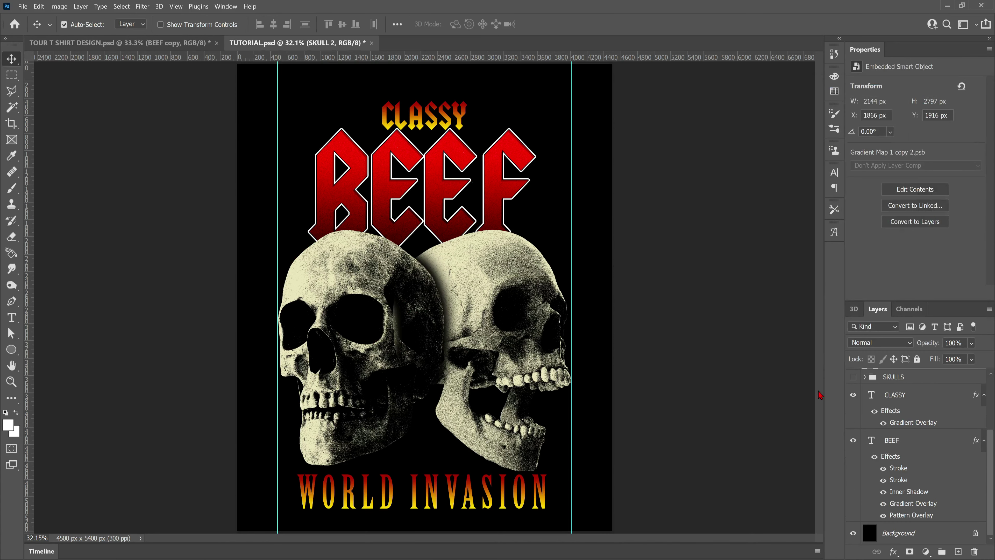
pyautogui.scroll(3, 895, 448)
# Step: Add a layer mask to SKULL 2 and paint it black with a 600 px brush where it overlaps the front skull
pyautogui.press('d')
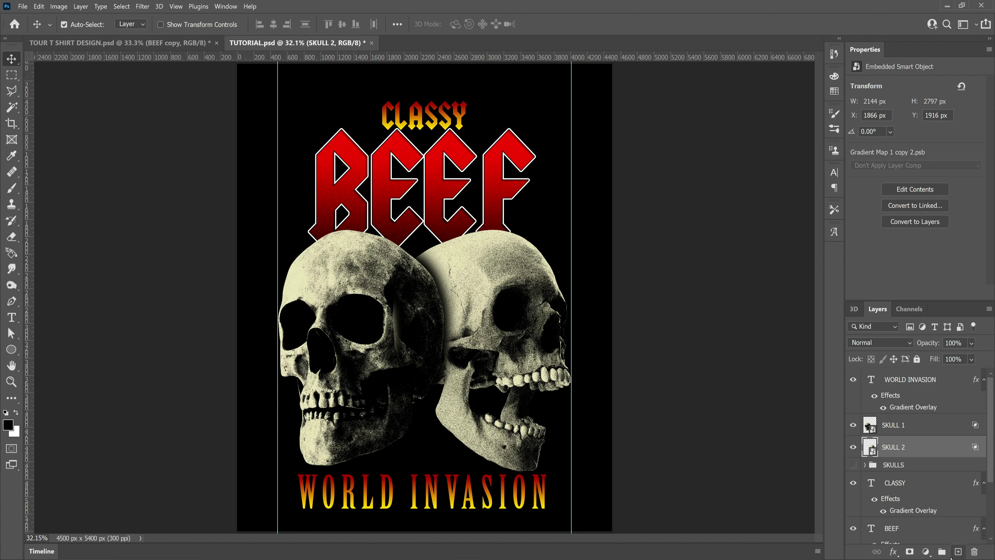
pyautogui.click(910, 552)
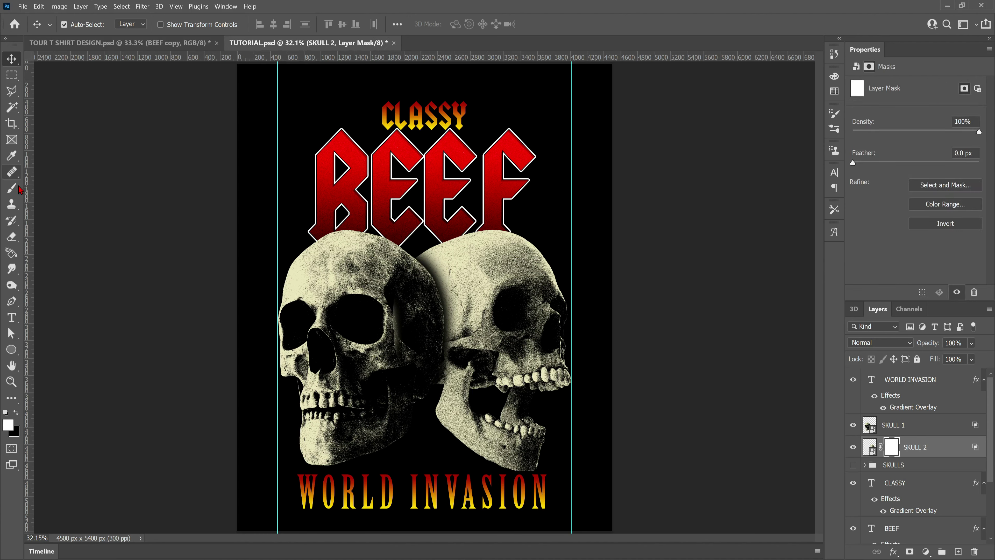
pyautogui.click(18, 187)
pyautogui.click(16, 412)
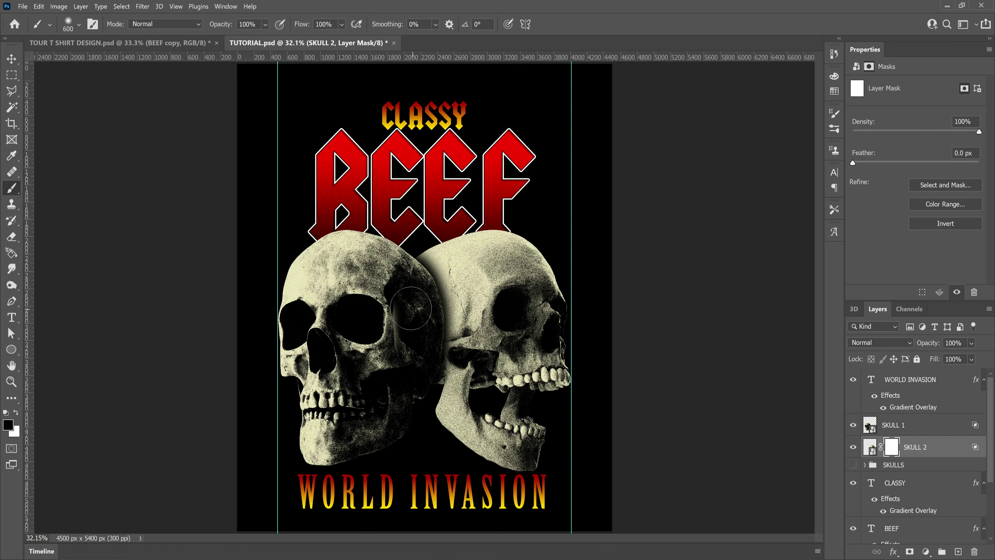
pyautogui.moveTo(411, 308)
pyautogui.mouseDown()
pyautogui.moveTo(398, 333)
pyautogui.moveTo(407, 377)
pyautogui.moveTo(405, 278)
pyautogui.mouseUp()
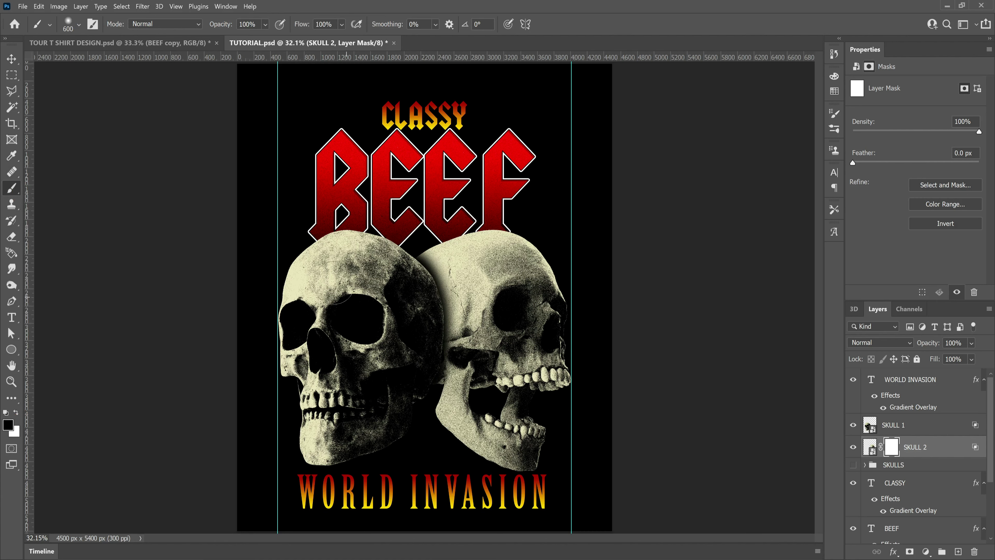
pyautogui.moveTo(334, 283)
pyautogui.mouseDown()
pyautogui.moveTo(346, 411)
pyautogui.moveTo(397, 357)
pyautogui.moveTo(364, 339)
pyautogui.mouseUp()
pyautogui.click(11, 58)
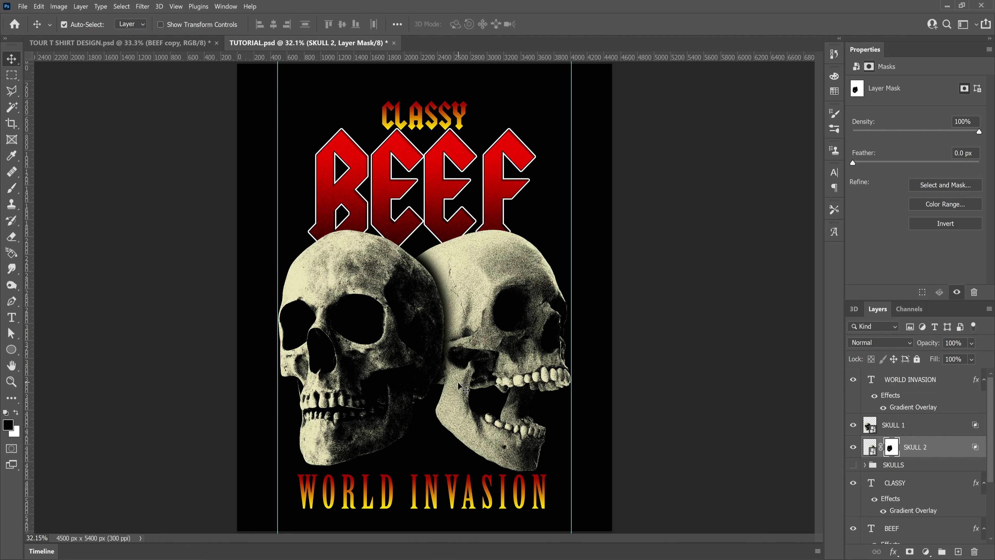
# Step: Select the topmost layer, then browse Google Images results for "fire black background" and open a suitable flame photo
pyautogui.hotkey('alt', '.')
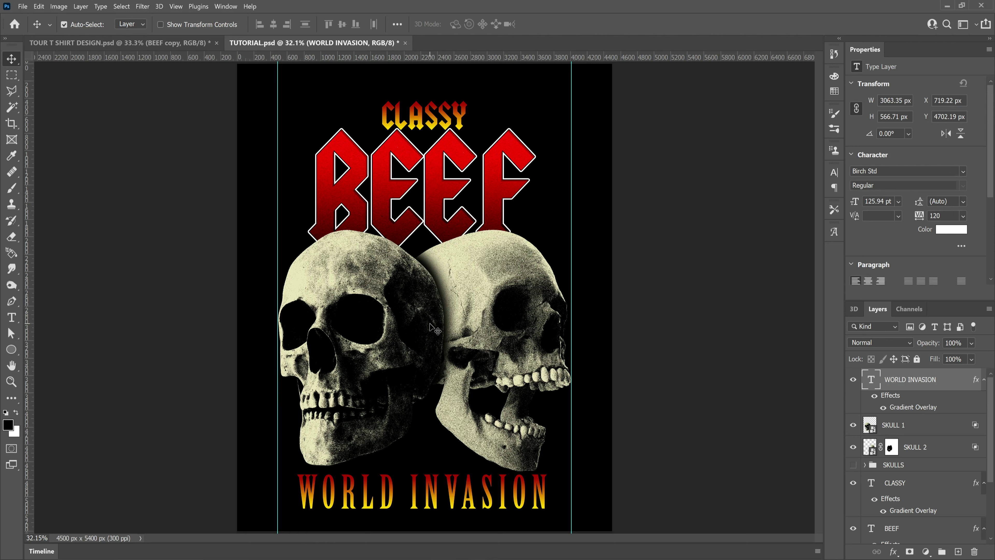
pyautogui.click(271, 559)
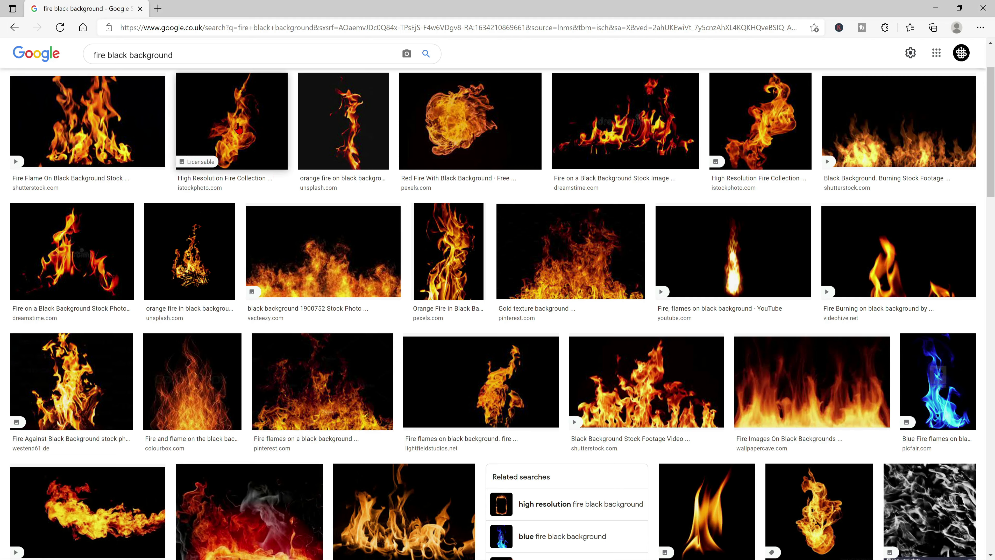
pyautogui.scroll(-10, 309, 200)
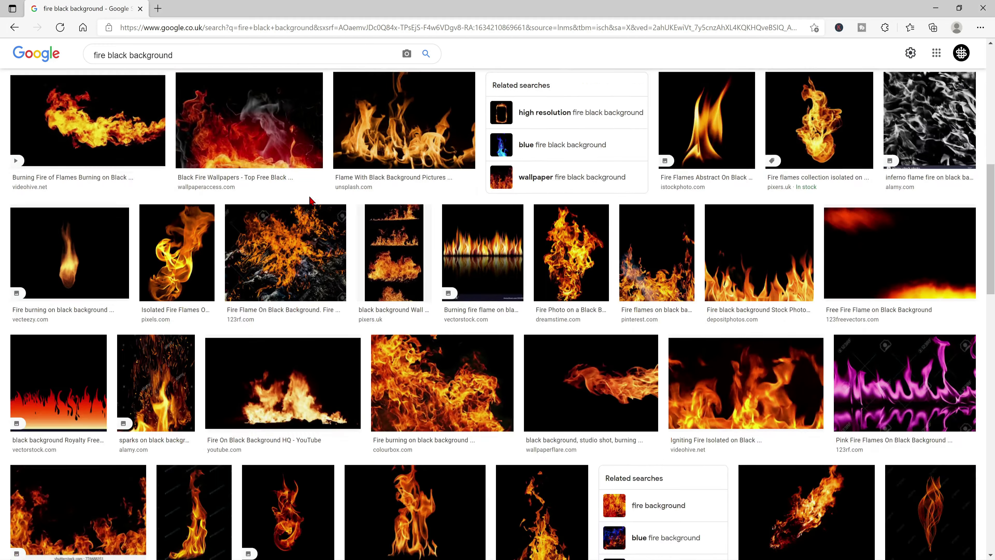
pyautogui.scroll(10, 401, 359)
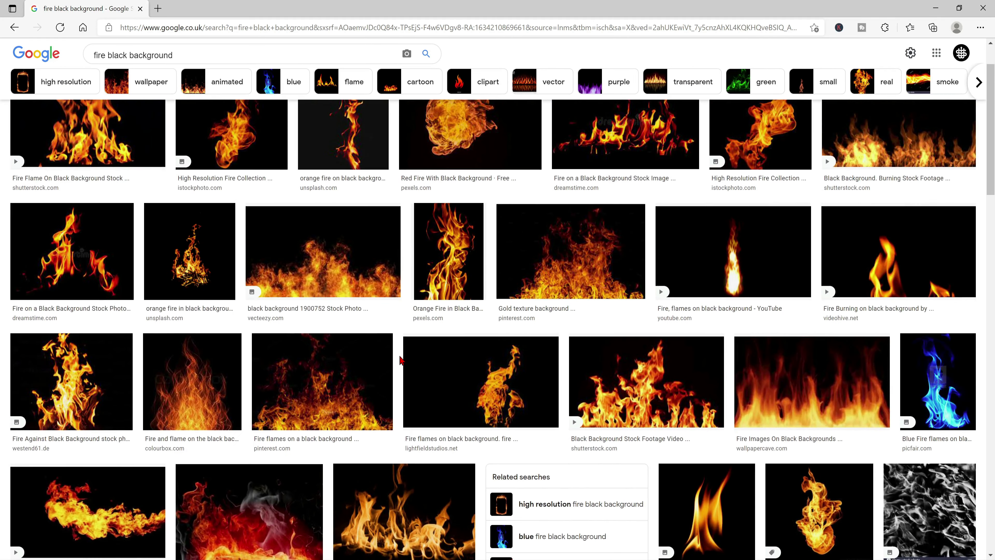
pyautogui.click(443, 308)
pyautogui.click(627, 285)
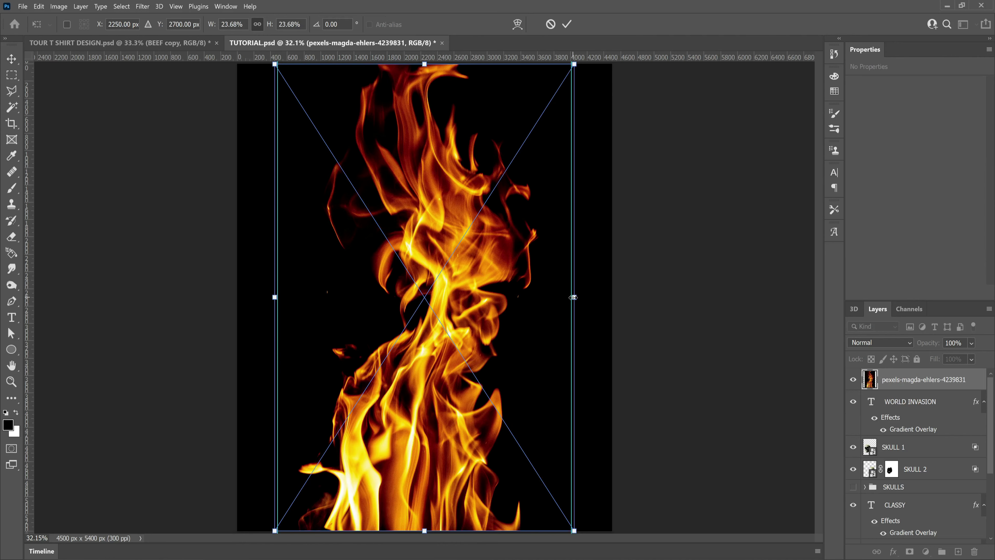
# Step: Try the placed fire photo at about 2488 × 3732 px in Screen blend mode over the skulls, and delete it
pyautogui.moveTo(573, 298); pyautogui.dragTo(468, 293)
pyautogui.press('Return')
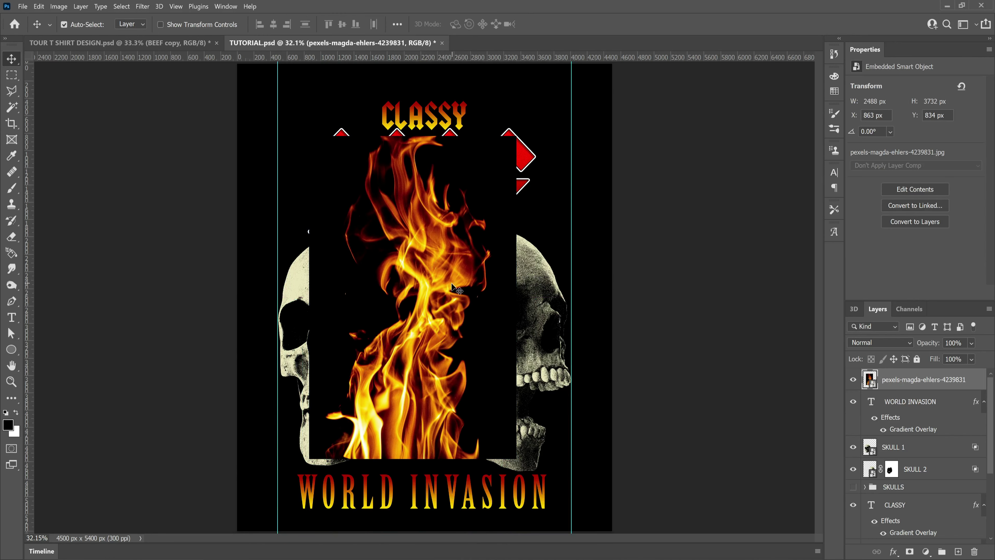
pyautogui.click(908, 343)
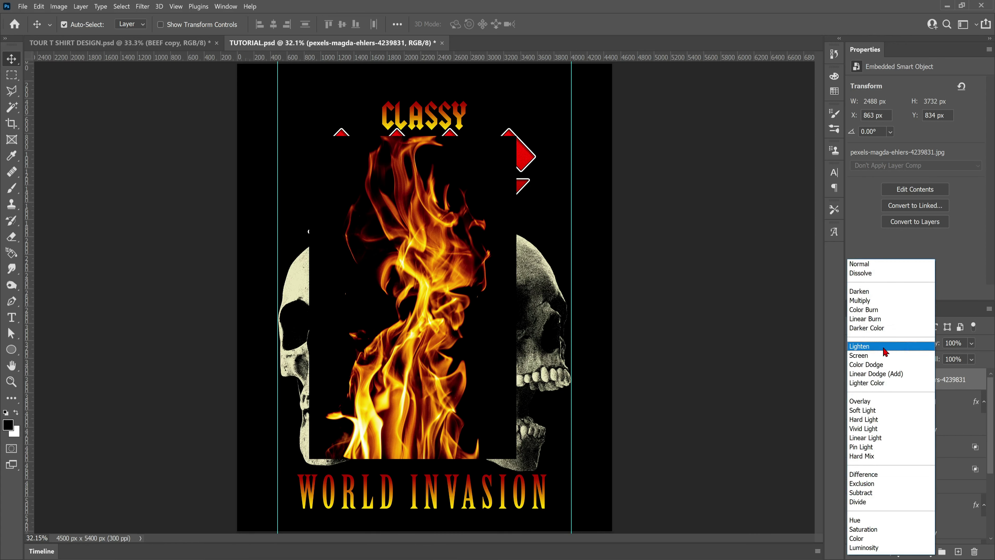
pyautogui.click(865, 355)
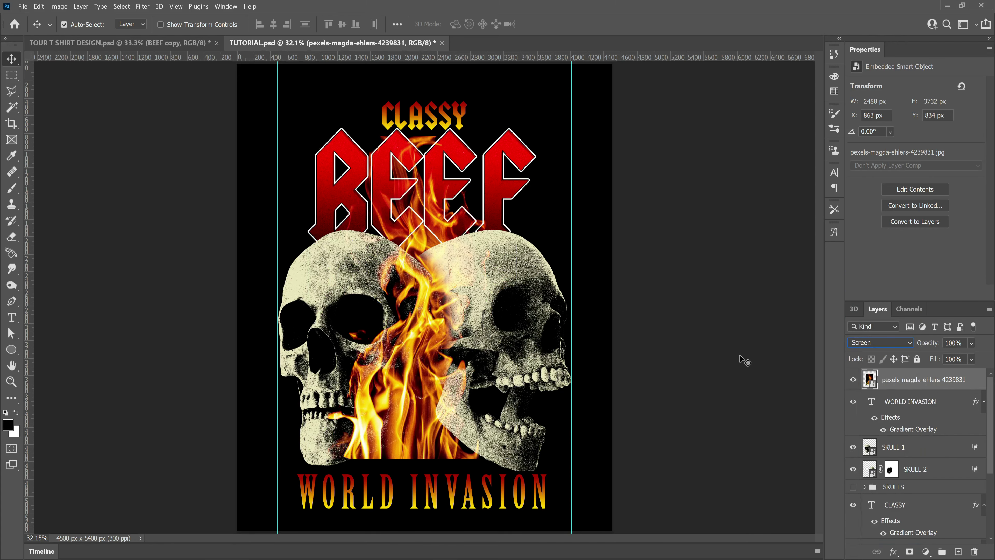
pyautogui.moveTo(375, 411); pyautogui.dragTo(303, 437)
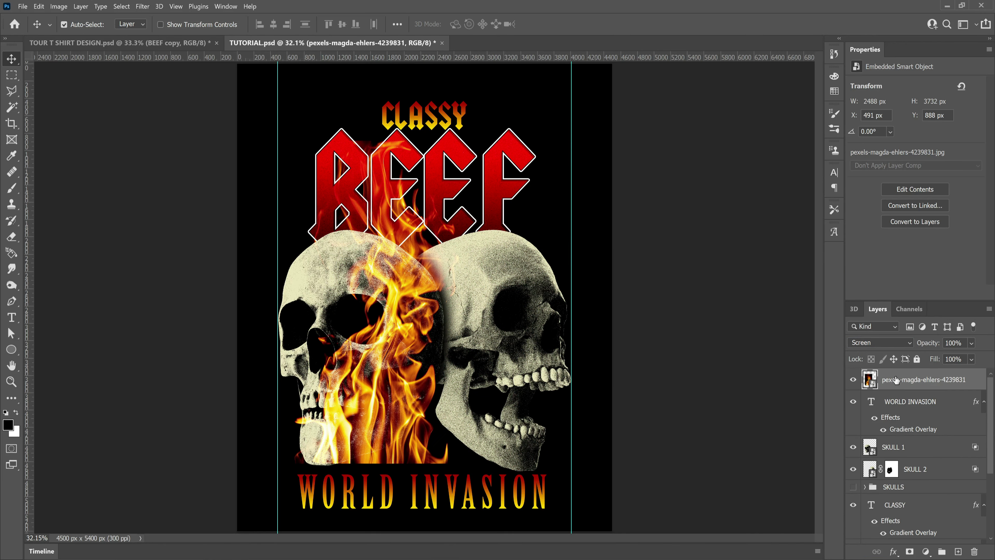
pyautogui.press('Delete')
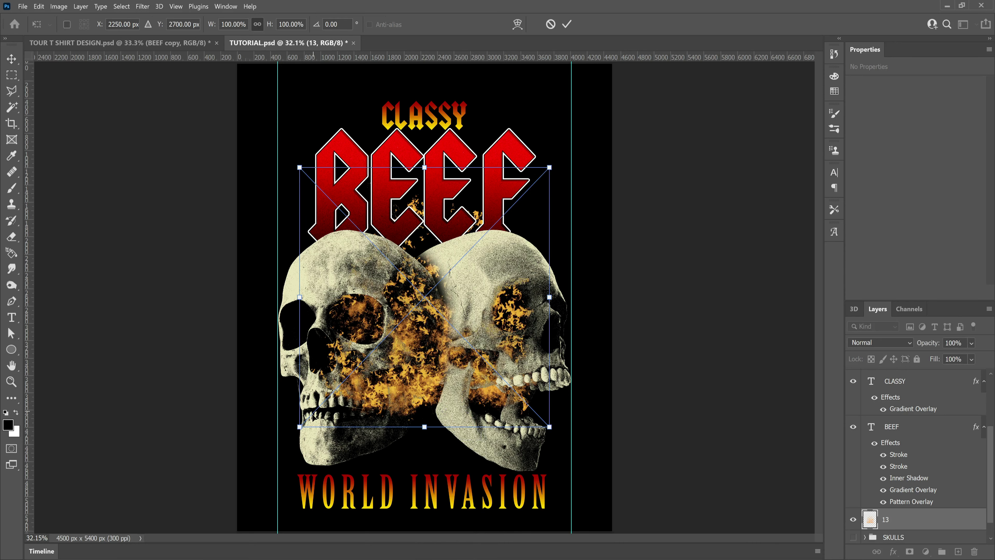
# Step: Reposition the placed fire image 13 behind the skulls and enlarge it to about 3343 × 3310 px
pyautogui.moveTo(399, 385); pyautogui.dragTo(395, 440)
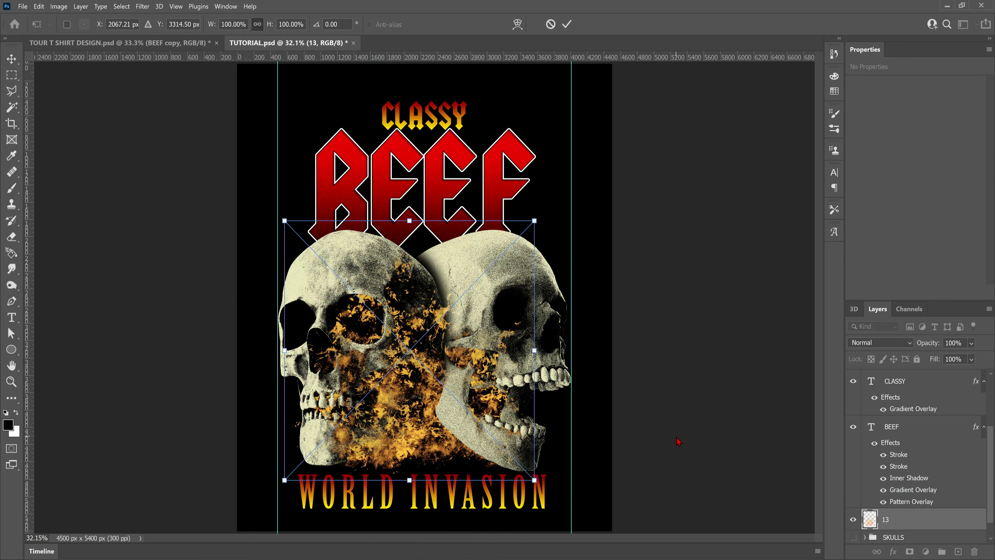
pyautogui.press('Return')
pyautogui.moveTo(387, 450)
pyautogui.mouseDown()
pyautogui.moveTo(398, 450)
pyautogui.moveTo(365, 449)
pyautogui.moveTo(391, 448)
pyautogui.mouseUp()
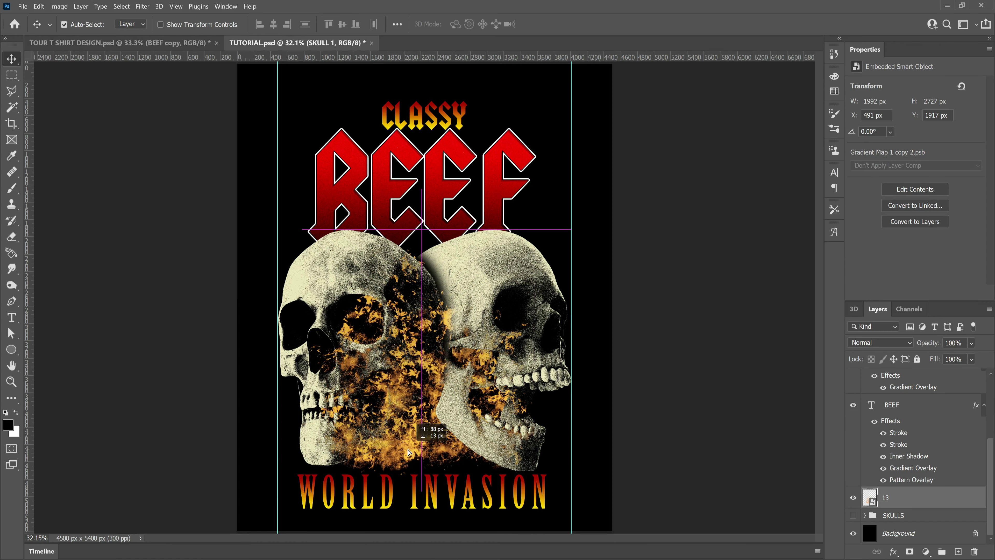
pyautogui.hotkey('ctrl', 't')
pyautogui.moveTo(525, 218); pyautogui.dragTo(562, 179)
pyautogui.moveTo(459, 395); pyautogui.dragTo(453, 405)
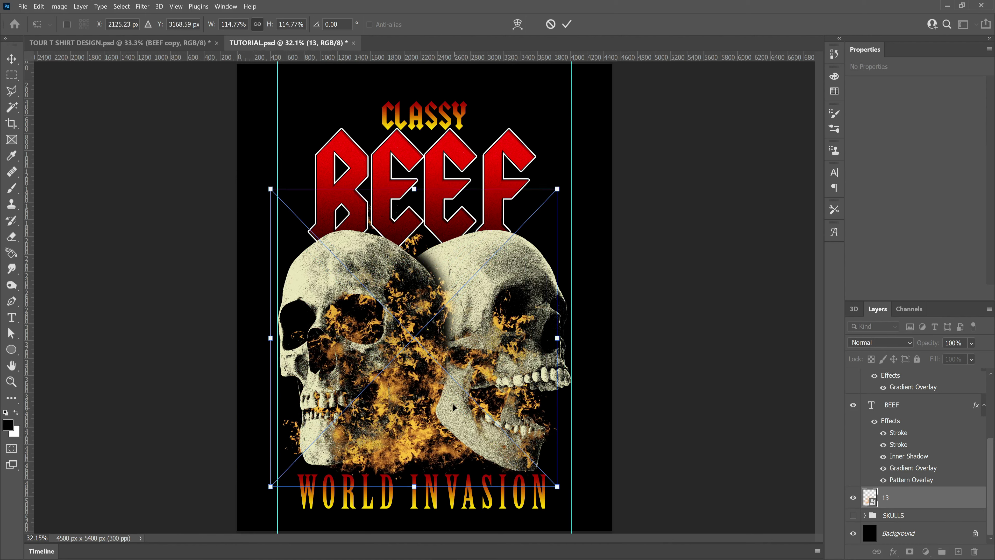
pyautogui.moveTo(558, 190); pyautogui.dragTo(563, 185)
pyautogui.press('Return')
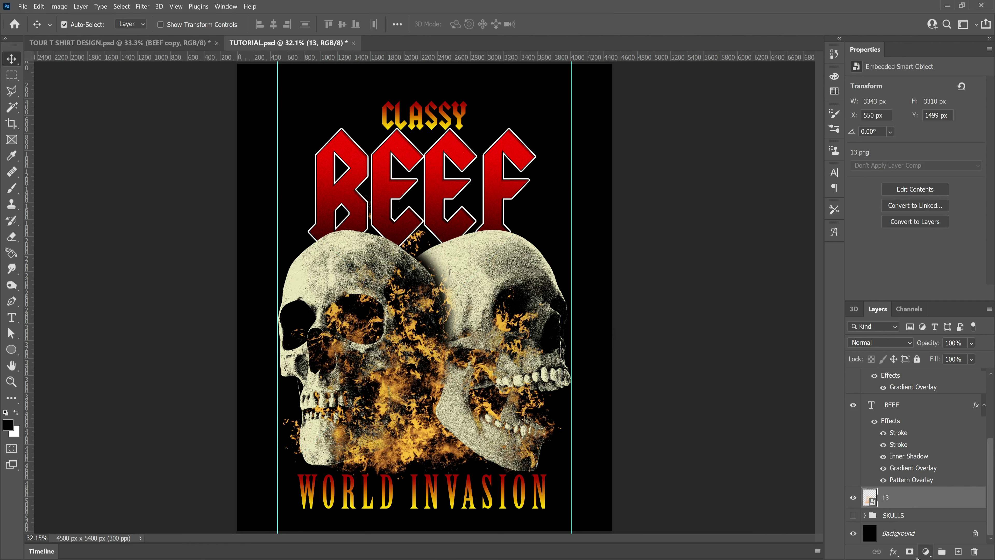
# Step: Add a layer mask to the fire layer 13 and lower the layer's opacity to 27%
pyautogui.click(909, 552)
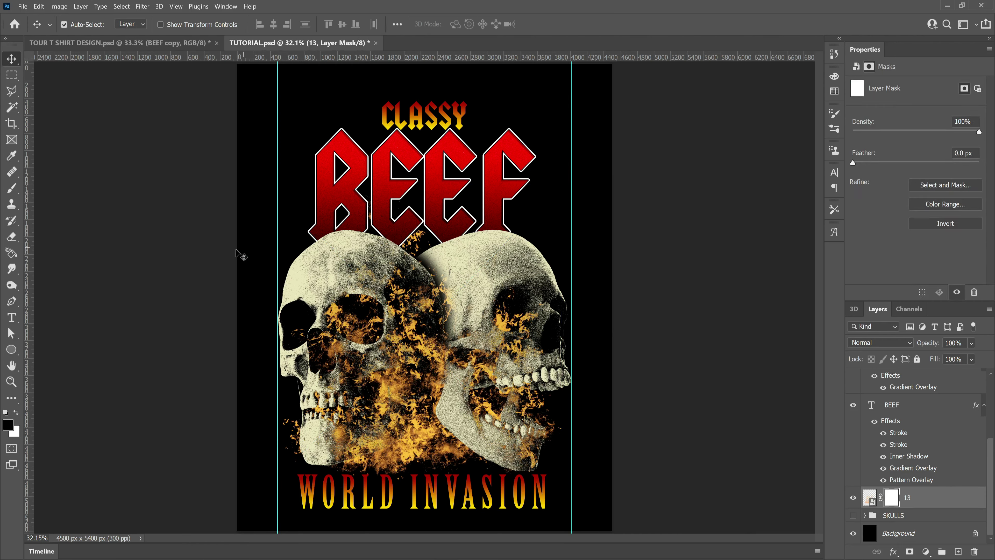
pyautogui.click(972, 343)
pyautogui.moveTo(971, 356); pyautogui.dragTo(952, 358)
# Step: Paint layer 13's mask black with a 250 px brush over the dark side of the front skull, undoing the first stroke
pyautogui.press('b')
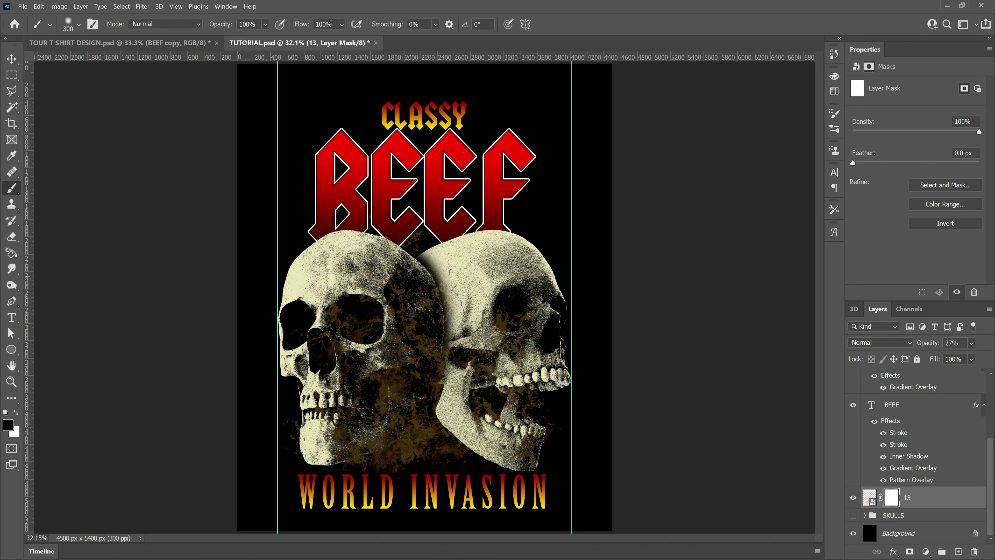
pyautogui.moveTo(385, 282)
pyautogui.mouseDown()
pyautogui.moveTo(399, 332)
pyautogui.moveTo(407, 280)
pyautogui.mouseUp()
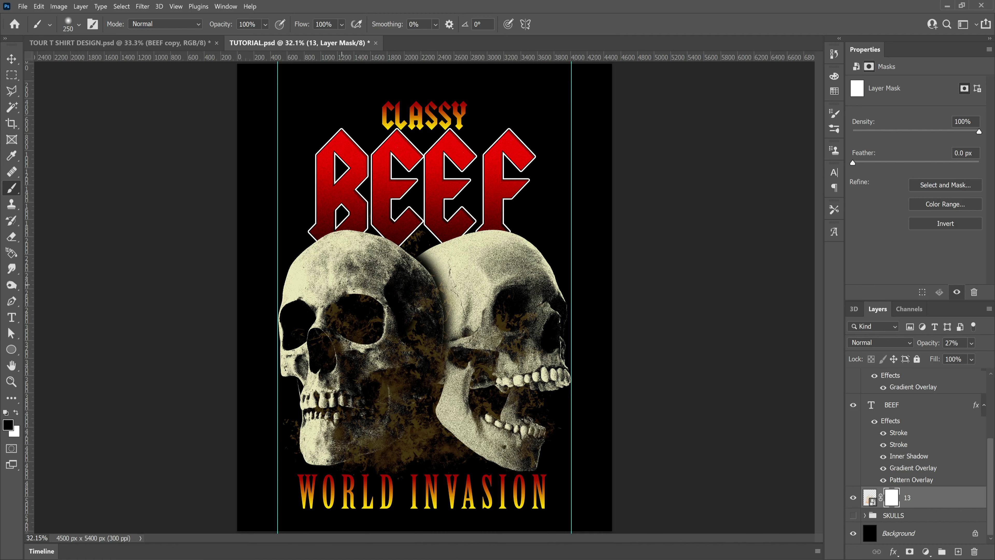
pyautogui.hotkey('ctrl', 'z')
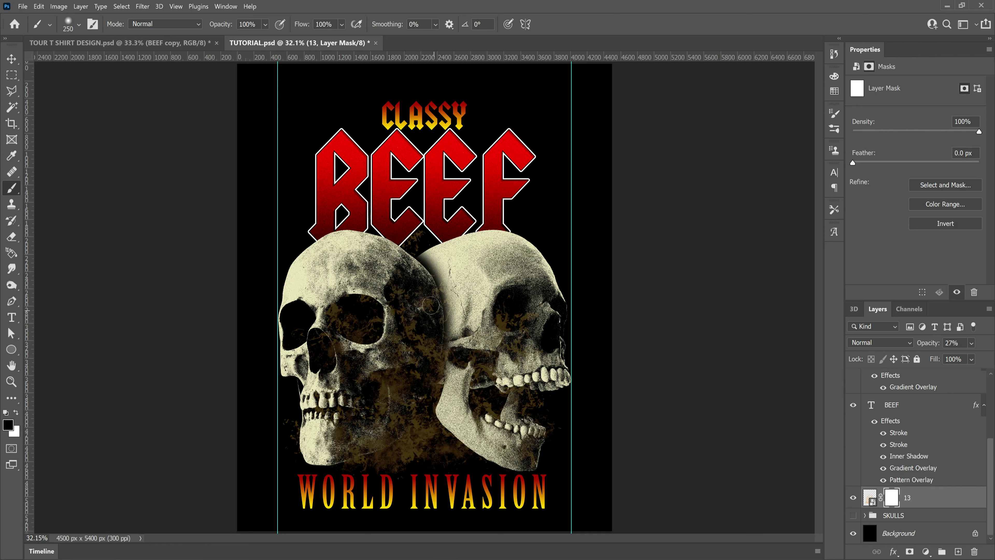
pyautogui.moveTo(431, 305)
pyautogui.mouseDown()
pyautogui.moveTo(407, 271)
pyautogui.moveTo(393, 297)
pyautogui.moveTo(405, 305)
pyautogui.moveTo(394, 348)
pyautogui.moveTo(419, 339)
pyautogui.moveTo(432, 354)
pyautogui.moveTo(392, 395)
pyautogui.moveTo(413, 385)
pyautogui.moveTo(405, 392)
pyautogui.moveTo(393, 371)
pyautogui.moveTo(405, 400)
pyautogui.moveTo(402, 384)
pyautogui.moveTo(380, 393)
pyautogui.moveTo(402, 412)
pyautogui.moveTo(378, 437)
pyautogui.moveTo(334, 431)
pyautogui.mouseUp()
pyautogui.click(16, 413)
pyautogui.click(16, 412)
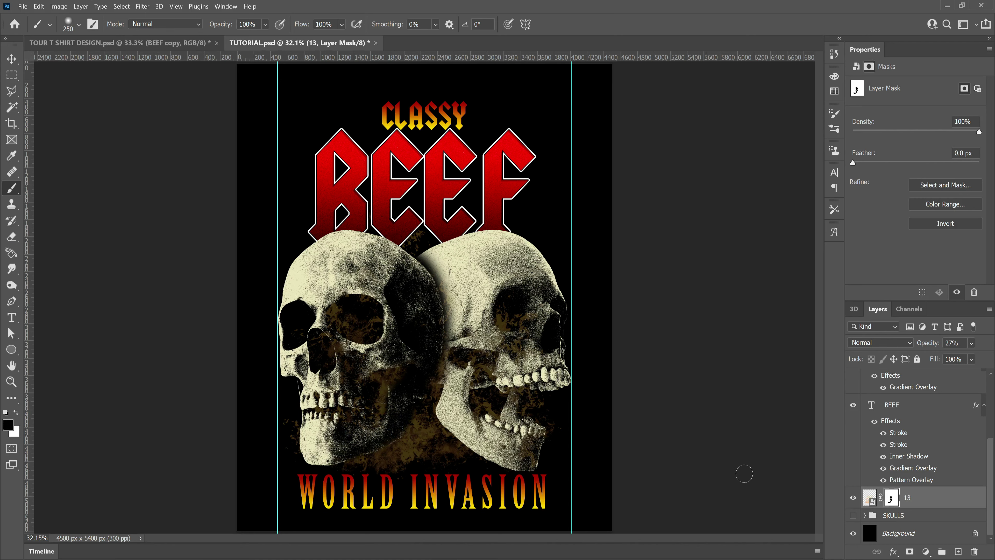
# Step: Load the SKULL 1 outline as a selection, paint layer 13's mask black along the face edge and jaw, and deselect
pyautogui.scroll(3, 913, 473)
pyautogui.keyDown('ctrl'); pyautogui.click(871, 428); pyautogui.keyUp('ctrl')
pyautogui.scroll(-3, 909, 477)
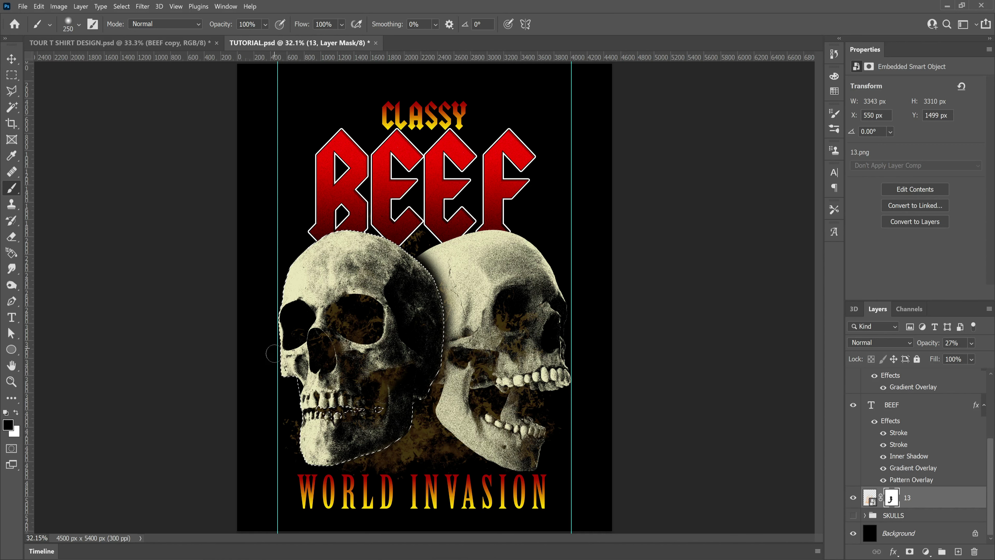
pyautogui.moveTo(274, 354)
pyautogui.mouseDown()
pyautogui.moveTo(293, 385)
pyautogui.moveTo(307, 486)
pyautogui.moveTo(309, 459)
pyautogui.mouseUp()
pyautogui.press('x')
pyautogui.press('x')
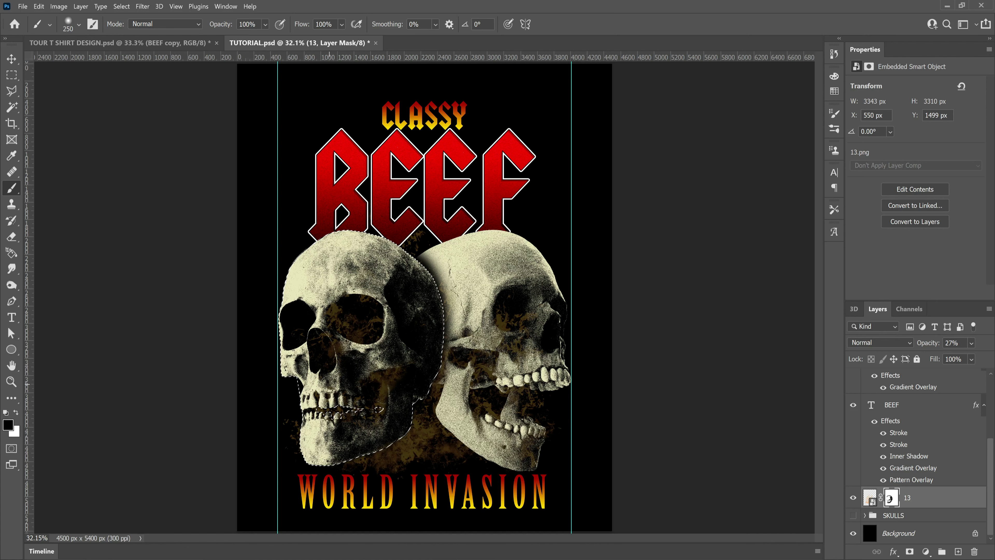
pyautogui.press('[')
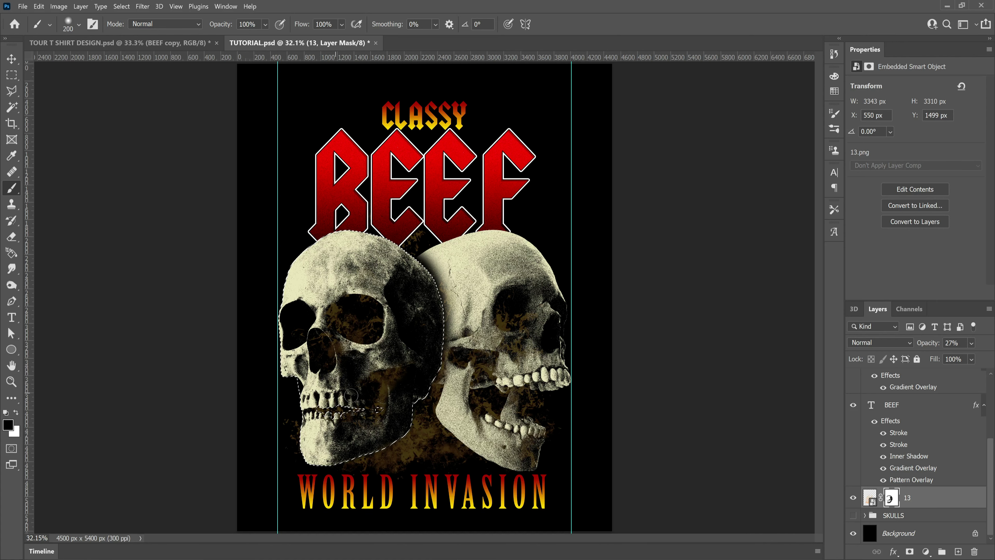
pyautogui.moveTo(386, 419)
pyautogui.mouseDown()
pyautogui.moveTo(388, 380)
pyautogui.moveTo(366, 392)
pyautogui.mouseUp()
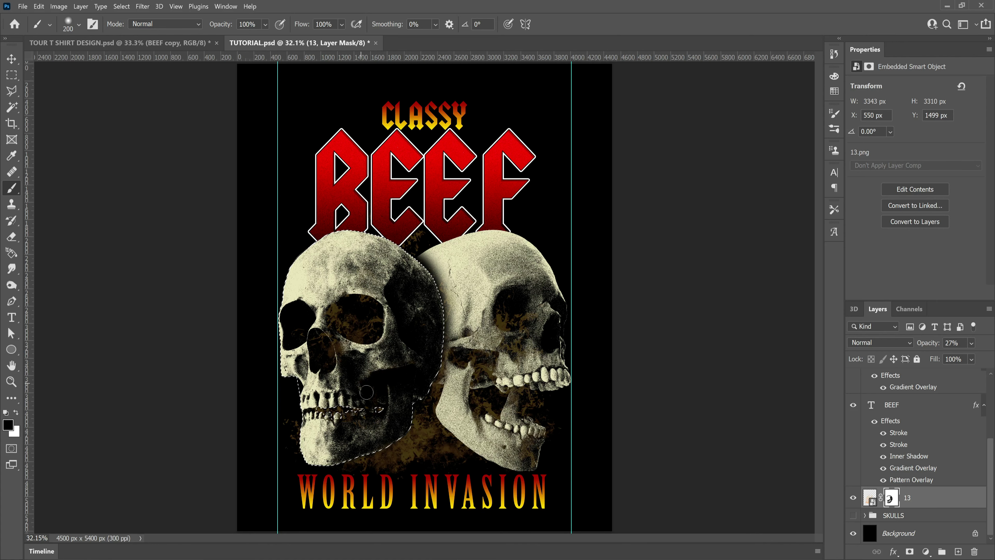
pyautogui.hotkey('alt', 's')
pyautogui.press('d')
# Step: Reduce the brush to 90 px and raise layer 13's opacity to 35%
pyautogui.press('[')
pyautogui.press('[')
pyautogui.press('[')
pyautogui.press('[')
pyautogui.press('[')
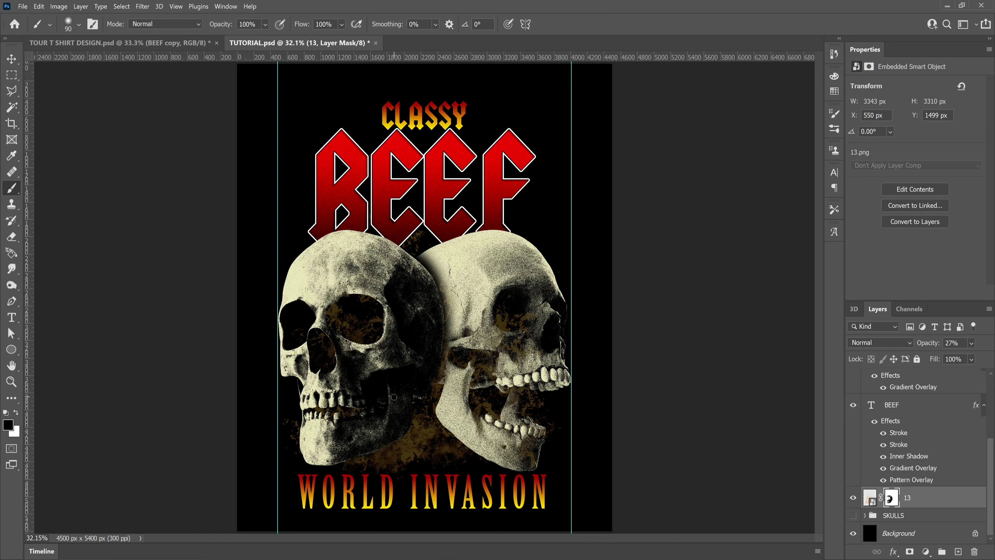
pyautogui.click(971, 343)
pyautogui.moveTo(951, 357)
pyautogui.mouseDown()
pyautogui.moveTo(988, 357)
pyautogui.moveTo(955, 357)
pyautogui.mouseUp()
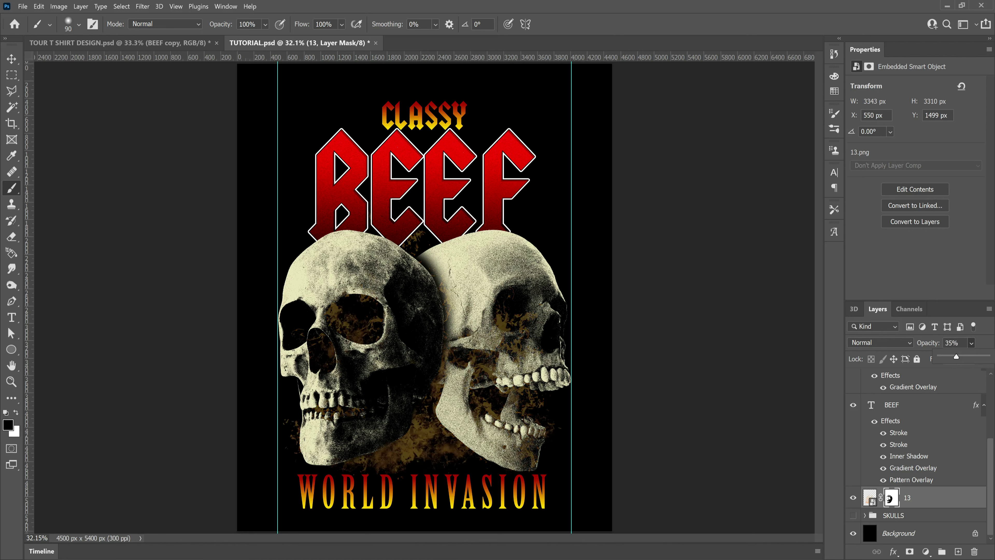
# Step: Enlarge the brush and paint layer 13's mask black over the rear skull's cheekbone and lower jaw
pyautogui.press(']')
pyautogui.press(']')
pyautogui.press(']')
pyautogui.press(']')
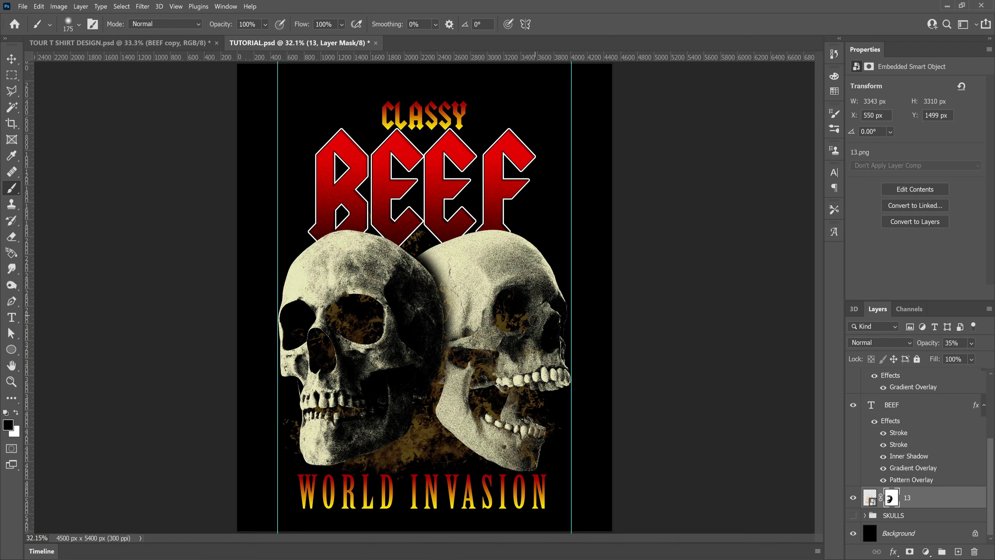
pyautogui.press(']')
pyautogui.press(']')
pyautogui.press(']')
pyautogui.press(']')
pyautogui.moveTo(486, 372); pyautogui.dragTo(467, 355)
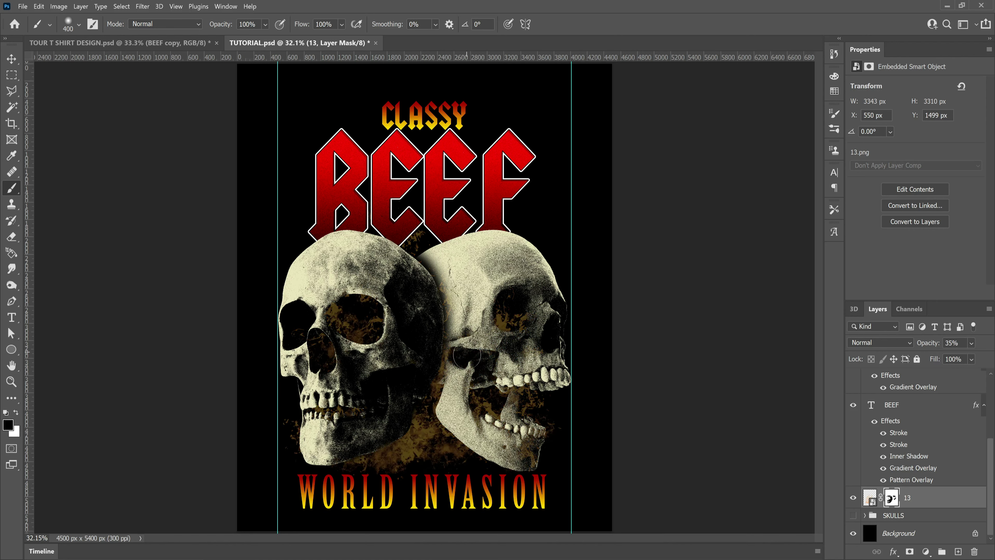
pyautogui.moveTo(500, 440)
pyautogui.mouseDown()
pyautogui.moveTo(528, 447)
pyautogui.moveTo(529, 462)
pyautogui.mouseUp()
# Step: Load the SKULL 2 outline as a selection and paint layer 13's mask black around its teeth with a 200 px brush
pyautogui.scroll(3, 895, 454)
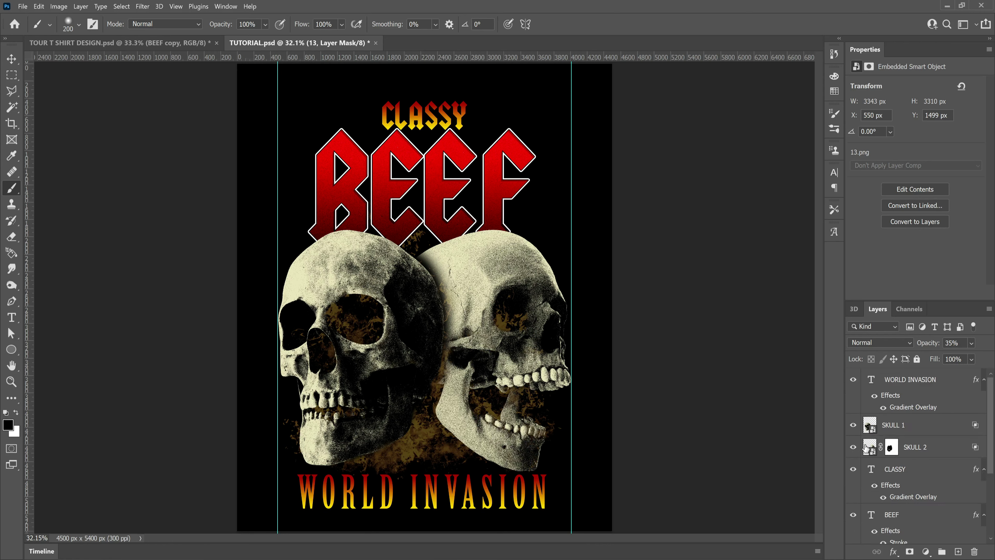
pyautogui.keyDown('ctrl'); pyautogui.click(869, 447); pyautogui.keyUp('ctrl')
pyautogui.scroll(-3, 871, 451)
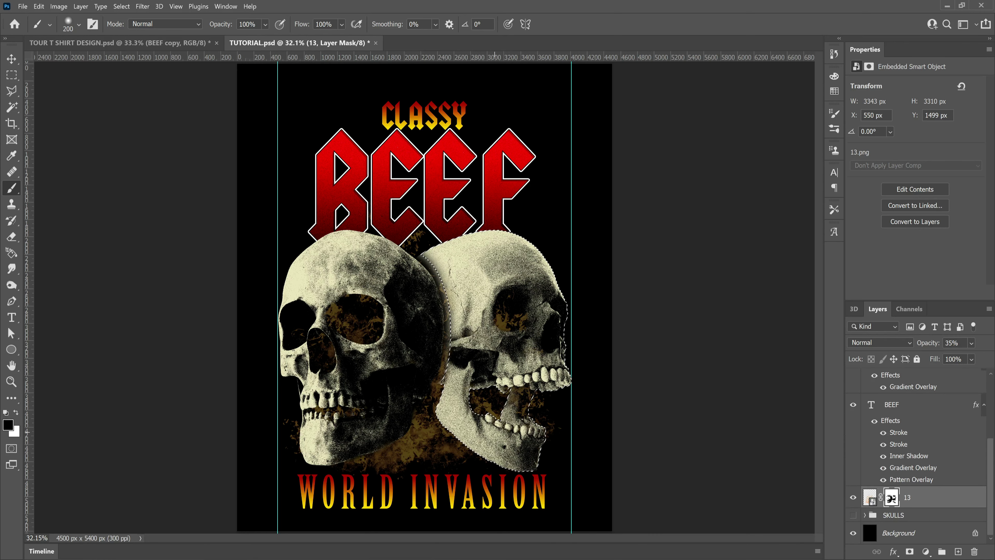
pyautogui.moveTo(495, 431)
pyautogui.mouseDown()
pyautogui.moveTo(529, 413)
pyautogui.moveTo(513, 391)
pyautogui.mouseUp()
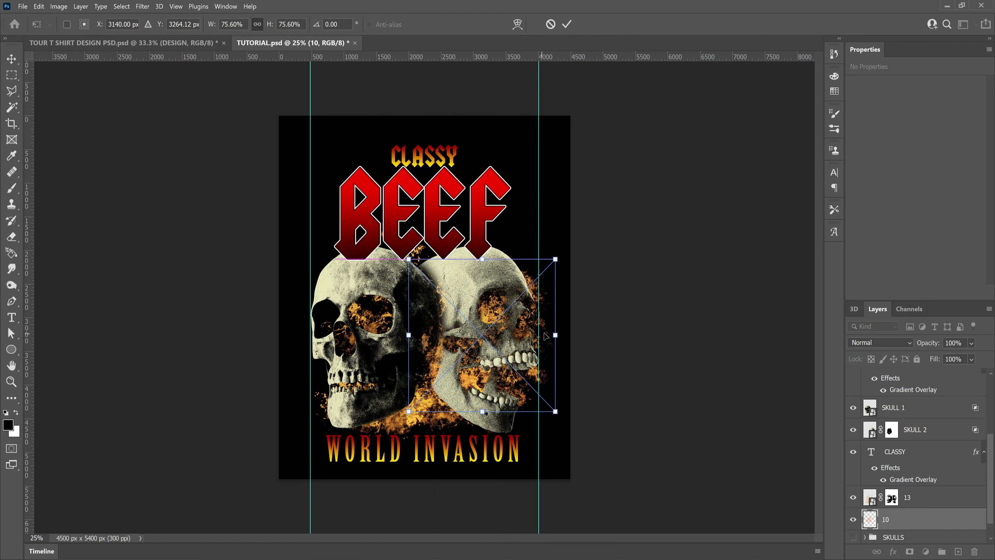
# Step: Scale the placed fire image 10 to about 52% over the rear skull's face and add a layer mask to it
pyautogui.moveTo(573, 335); pyautogui.dragTo(511, 337)
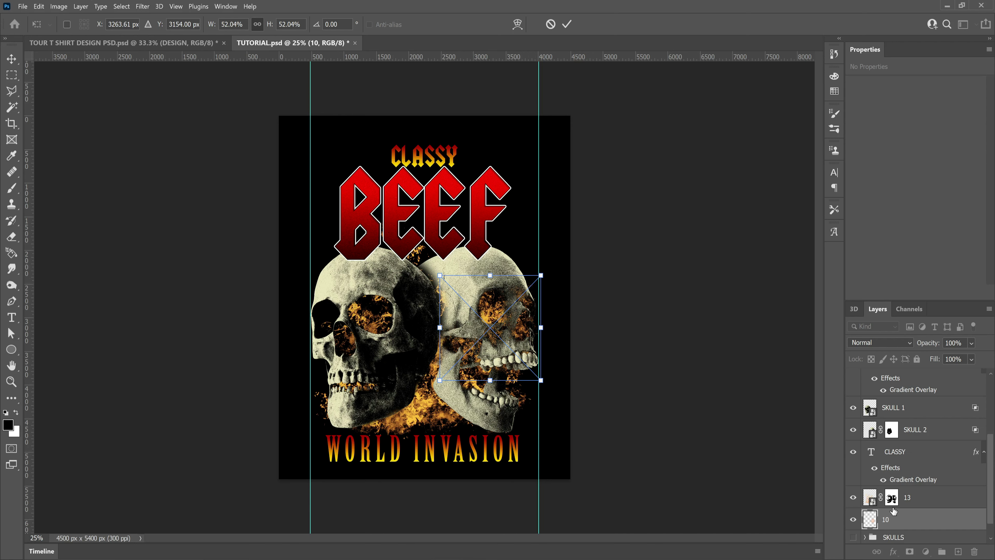
pyautogui.press('Return')
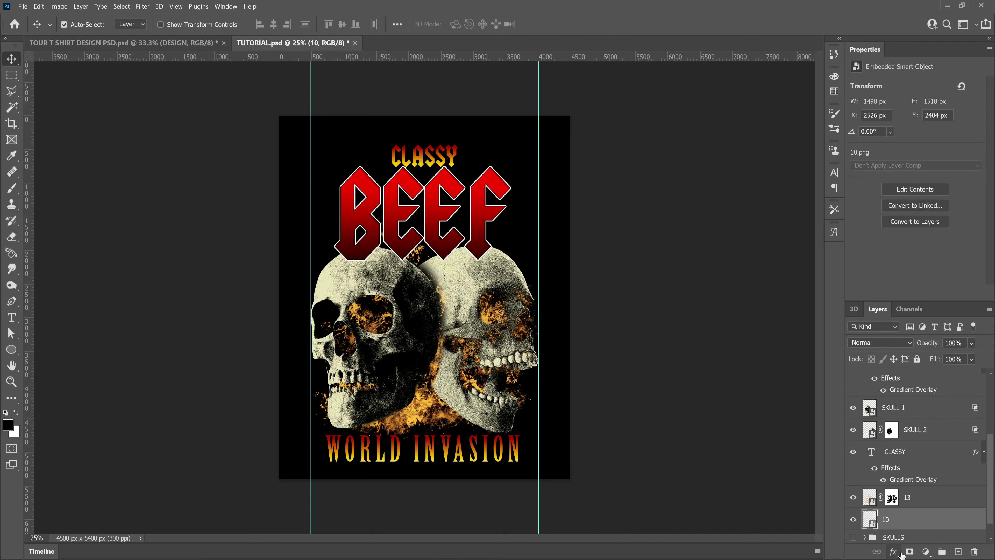
pyautogui.click(910, 551)
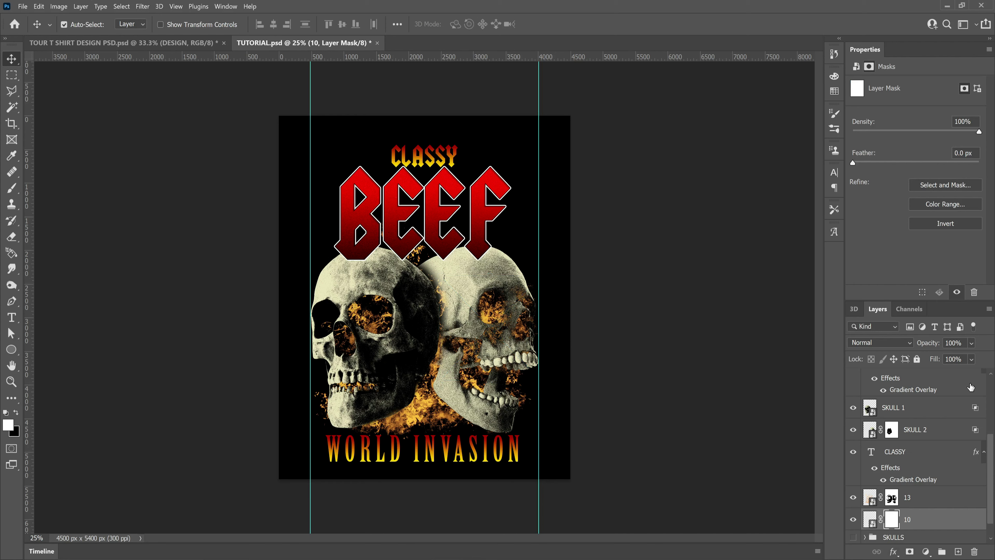
# Step: Lower layer 10's opacity to 42% and paint its mask black over the rear skull's cheekbone and jaw
pyautogui.click(972, 343)
pyautogui.moveTo(970, 354); pyautogui.dragTo(963, 359)
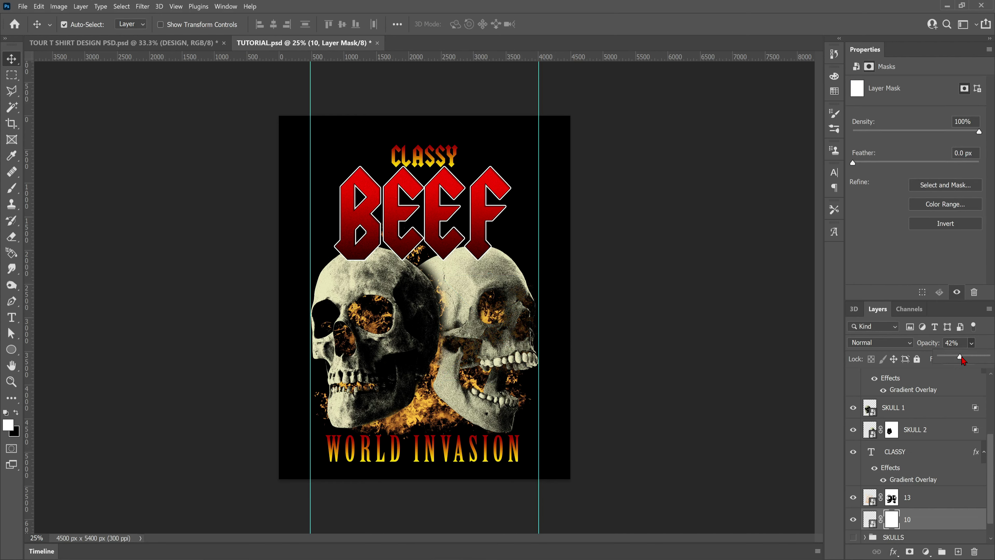
pyautogui.click(11, 188)
pyautogui.click(18, 412)
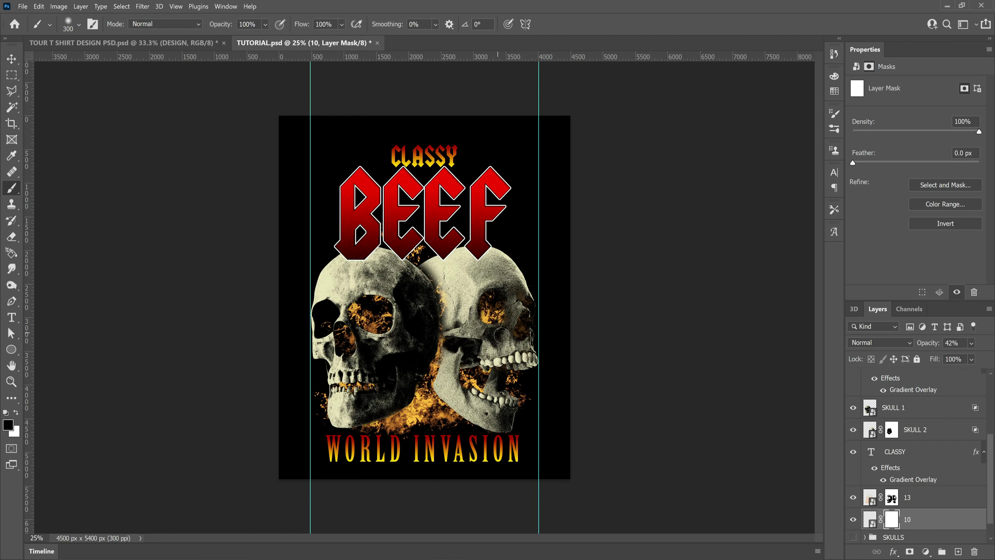
pyautogui.hotkey('ctrl', 'z')
pyautogui.moveTo(474, 343); pyautogui.dragTo(467, 355)
pyautogui.click(12, 59)
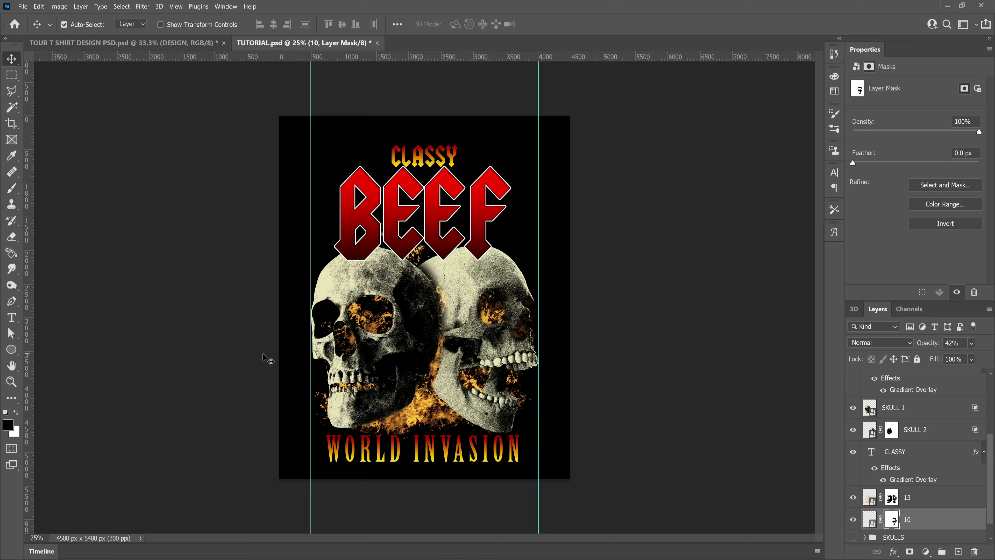
# Step: Place the fire image 15 over the front skull's face, scale it to about 1563 × 1637 px, and add a layer mask
pyautogui.hotkey('alt', 'Tab')
pyautogui.moveTo(184, 140); pyautogui.dragTo(374, 390)
pyautogui.moveTo(432, 332); pyautogui.dragTo(390, 377)
pyautogui.moveTo(472, 346); pyautogui.dragTo(406, 346)
pyautogui.moveTo(381, 348); pyautogui.dragTo(408, 355)
pyautogui.moveTo(387, 339)
pyautogui.mouseDown()
pyautogui.moveTo(384, 329)
pyautogui.moveTo(392, 333)
pyautogui.mouseUp()
pyautogui.press('Return')
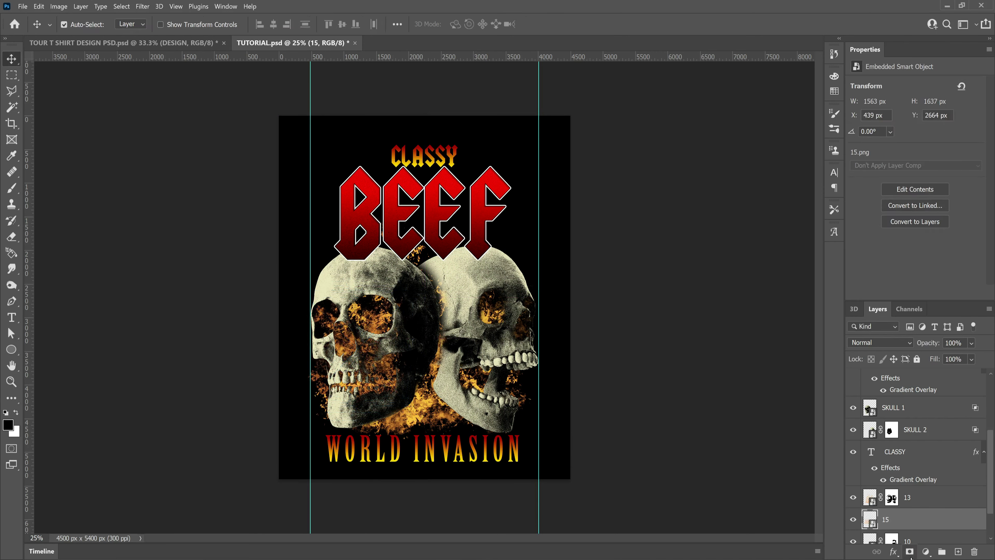
pyautogui.click(909, 551)
# Step: Lower layer 15's opacity to 39% and raise layer 10's opacity to 100%
pyautogui.click(12, 189)
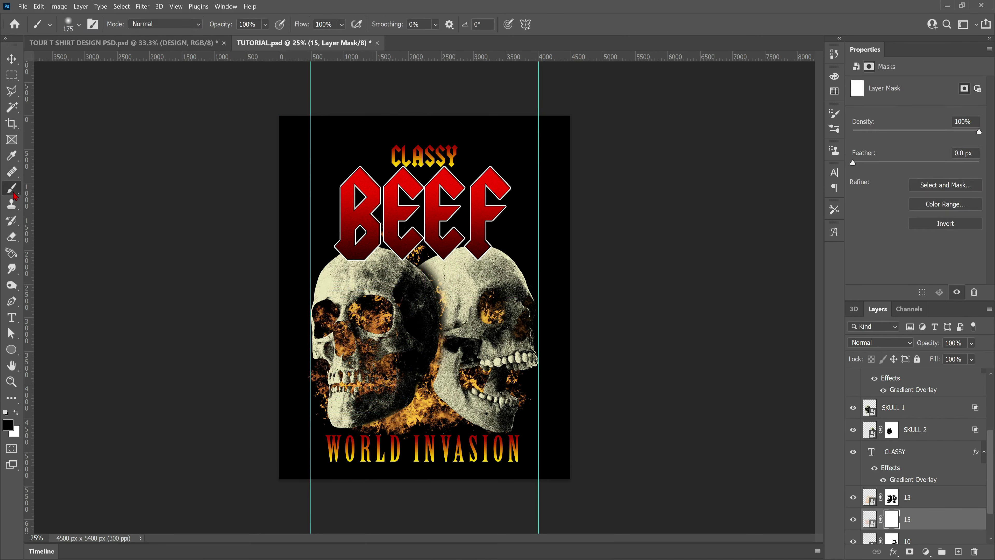
pyautogui.click(971, 343)
pyautogui.moveTo(986, 357); pyautogui.dragTo(959, 355)
pyautogui.click(918, 498)
pyautogui.click(914, 538)
pyautogui.click(971, 343)
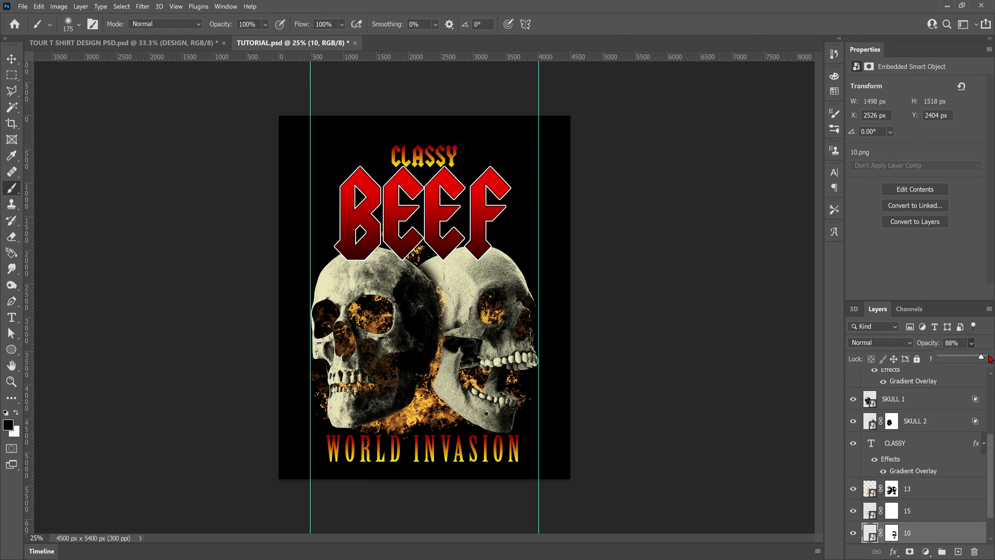
# Step: Paint layer 15's mask black over the front skull's forehead, cheek and jaw, reducing the brush from 175 to 125 px
pyautogui.click(892, 510)
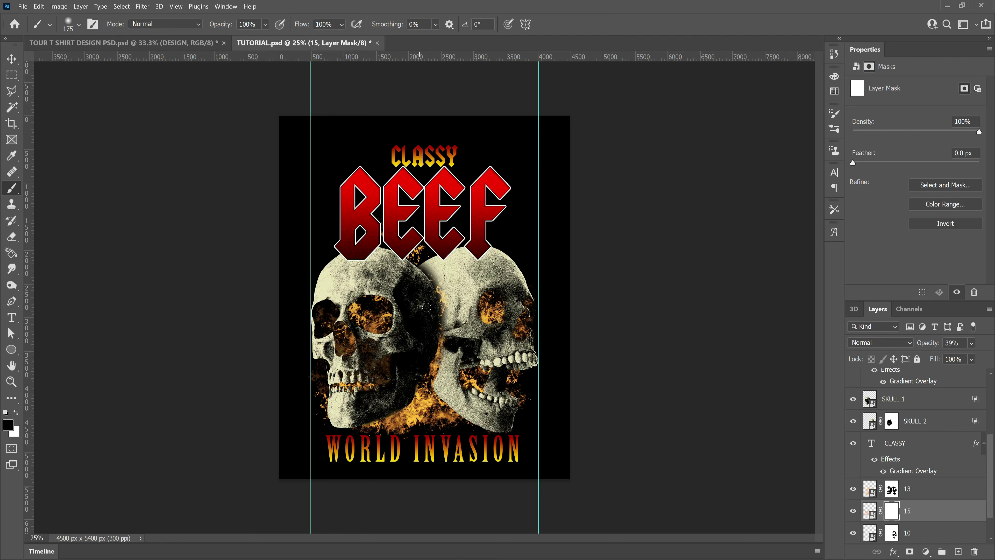
pyautogui.moveTo(427, 308); pyautogui.dragTo(348, 276)
pyautogui.press('[')
pyautogui.moveTo(370, 373); pyautogui.dragTo(419, 330)
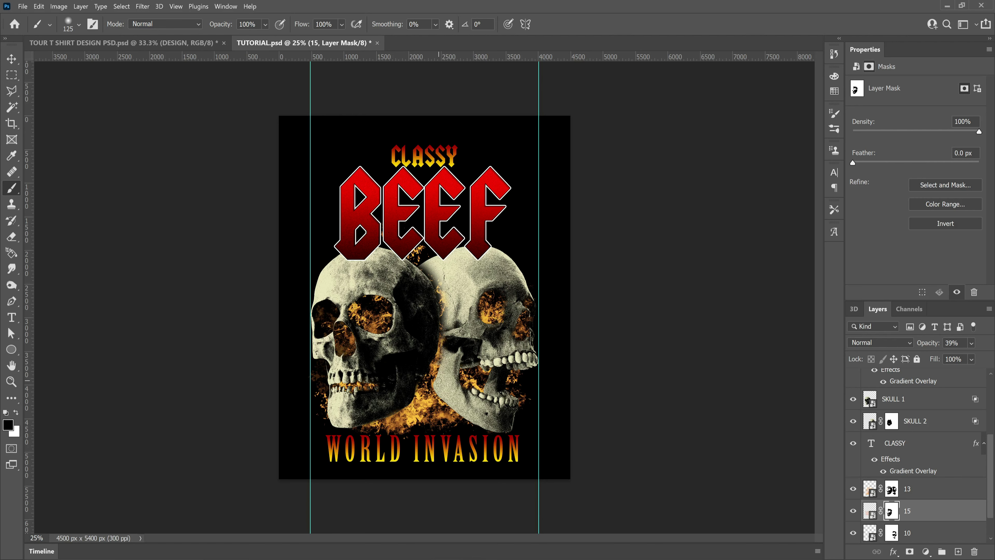
# Step: Raise layer 15's opacity back to 100%
pyautogui.click(942, 517)
pyautogui.hotkey('ctrl', 't')
pyautogui.moveTo(387, 350); pyautogui.dragTo(382, 346)
pyautogui.hotkey('ctrl', 'z')
pyautogui.click(11, 59)
pyautogui.click(971, 343)
pyautogui.moveTo(957, 356); pyautogui.dragTo(988, 358)
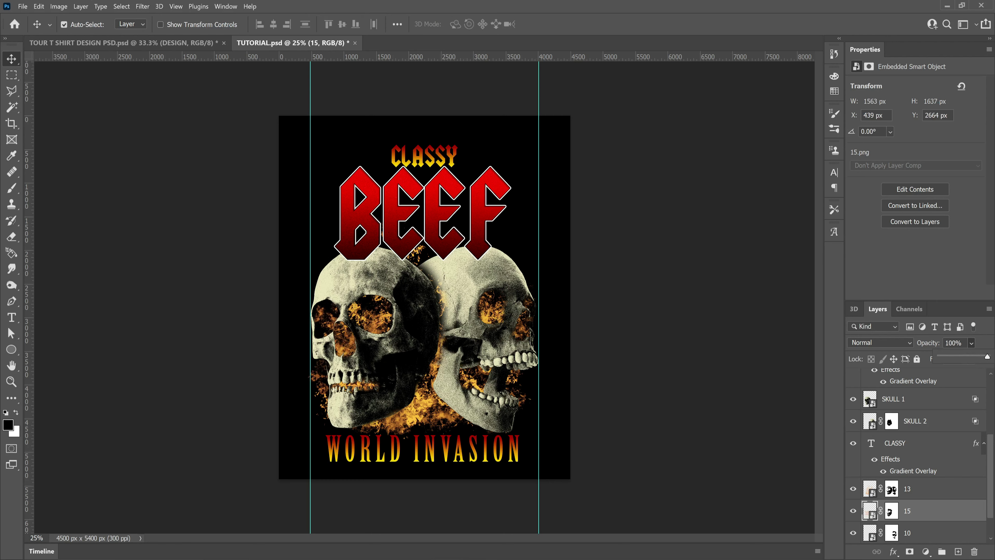
# Step: Try to paint layer 15's mask black beside the front skull's jaw with an enlarged brush
pyautogui.click(892, 510)
pyautogui.click(11, 188)
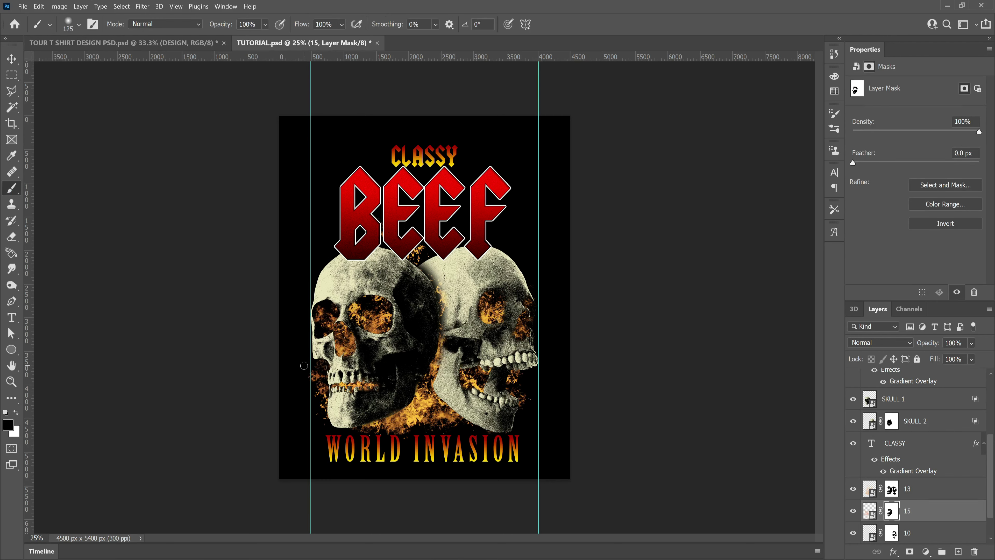
pyautogui.press(']')
pyautogui.press(']')
pyautogui.press(']')
pyautogui.press(']')
pyautogui.press(']')
pyautogui.moveTo(317, 379); pyautogui.dragTo(315, 377)
pyautogui.hotkey('ctrl', 'z')
pyautogui.hotkey('ctrl', 'z')
# Step: Place the fire image 2 between the two skulls and mask it with the inverse of SKULL 1's outline
pyautogui.hotkey('ctrl', 'v')
pyautogui.moveTo(442, 343); pyautogui.dragTo(440, 362)
pyautogui.press('Return')
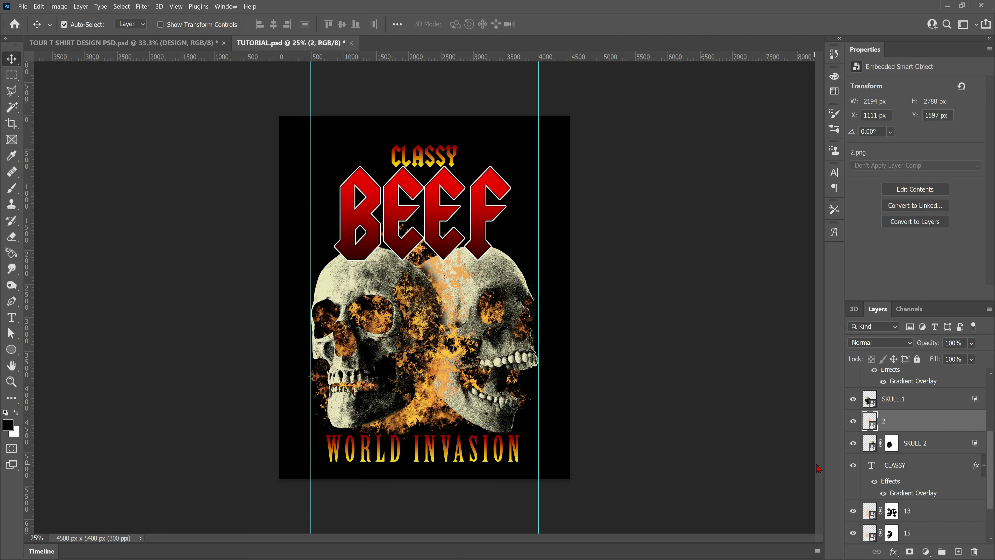
pyautogui.keyDown('ctrl'); pyautogui.click(868, 400); pyautogui.keyUp('ctrl')
pyautogui.hotkey('alt', 's')
pyautogui.press('i')
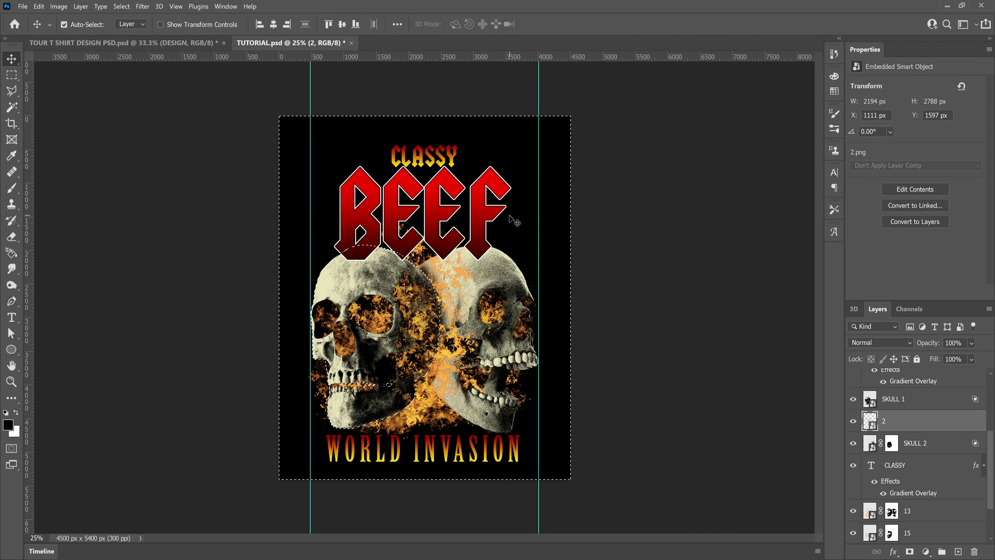
pyautogui.click(909, 551)
# Step: Paint layer 2's mask black over the rear skull's cranium and eye socket
pyautogui.press('b')
pyautogui.moveTo(466, 271); pyautogui.dragTo(462, 313)
pyautogui.moveTo(523, 297); pyautogui.dragTo(487, 297)
# Step: Place the fire image 11 between the skulls, rotated -47°, and mask it with the inverse of SKULL 1's outline
pyautogui.moveTo(495, 208); pyautogui.dragTo(402, 194)
pyautogui.moveTo(419, 323); pyautogui.dragTo(462, 311)
pyautogui.press('Return')
pyautogui.keyDown('ctrl'); pyautogui.click(869, 400); pyautogui.keyUp('ctrl')
pyautogui.click(122, 7)
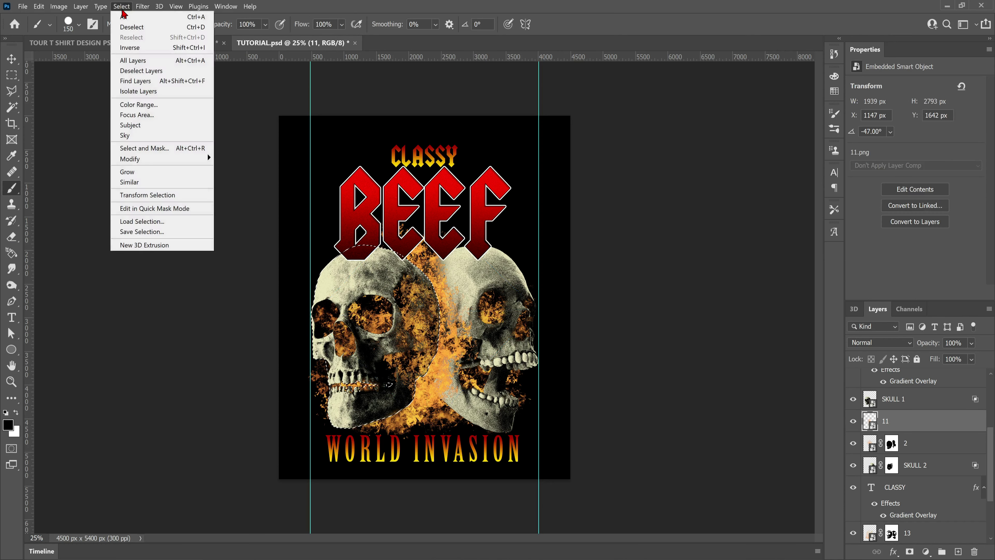
pyautogui.click(135, 47)
pyautogui.click(910, 551)
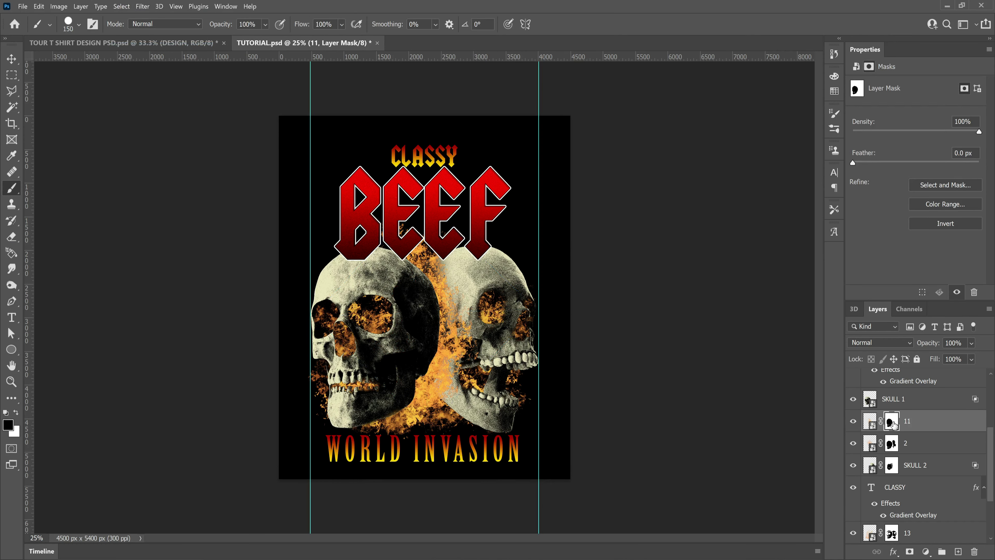
# Step: Paint layer 11's mask black over the rear skull with a 219 px brush at 0% hardness, and lower the layer's opacity to 45%
pyautogui.click(79, 24)
pyautogui.click(60, 89)
pyautogui.moveTo(82, 60); pyautogui.dragTo(113, 60)
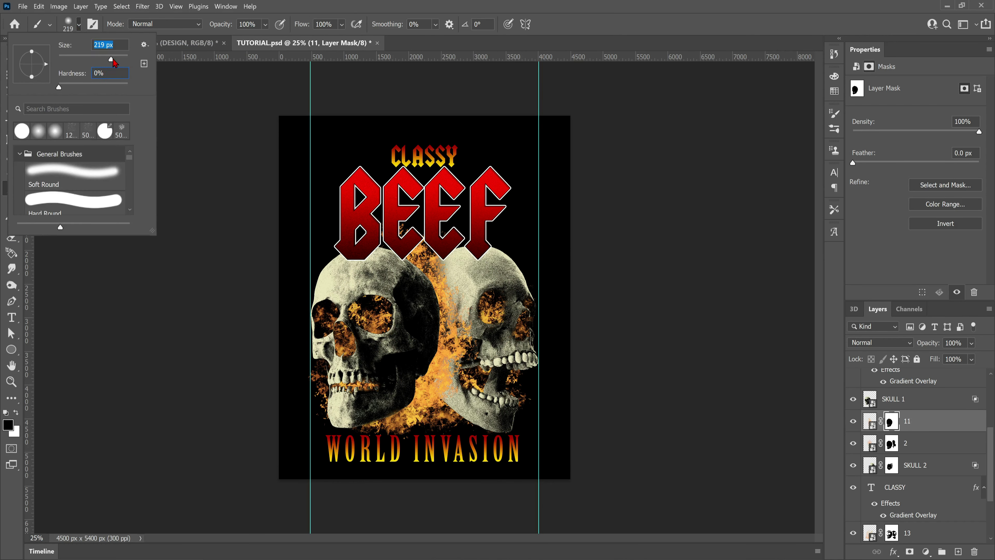
pyautogui.click(437, 399)
pyautogui.moveTo(437, 398)
pyautogui.mouseDown()
pyautogui.moveTo(426, 380)
pyautogui.moveTo(451, 379)
pyautogui.mouseUp()
pyautogui.moveTo(477, 333); pyautogui.dragTo(469, 344)
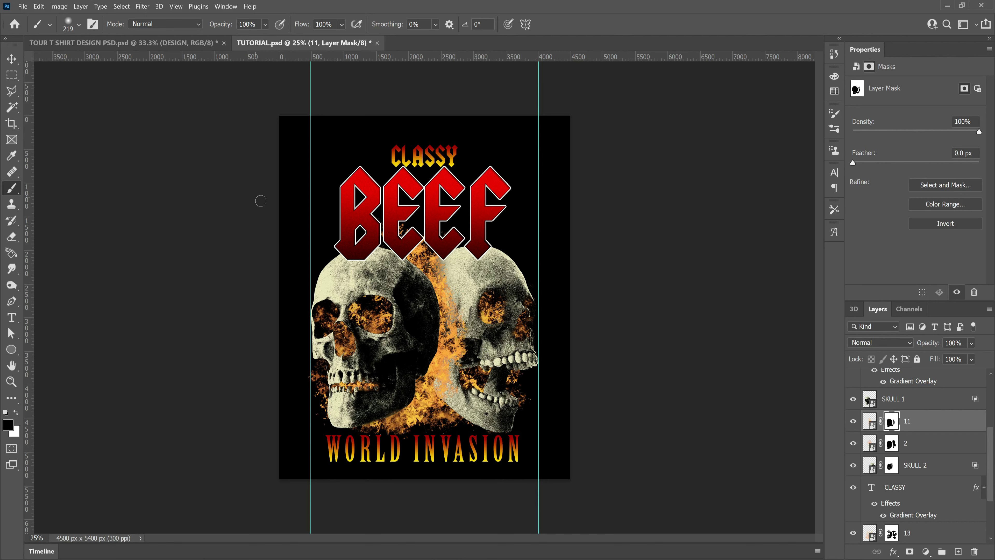
pyautogui.click(971, 343)
pyautogui.moveTo(972, 356)
pyautogui.mouseDown()
pyautogui.moveTo(957, 356)
pyautogui.moveTo(965, 358)
pyautogui.mouseUp()
pyautogui.press('v')
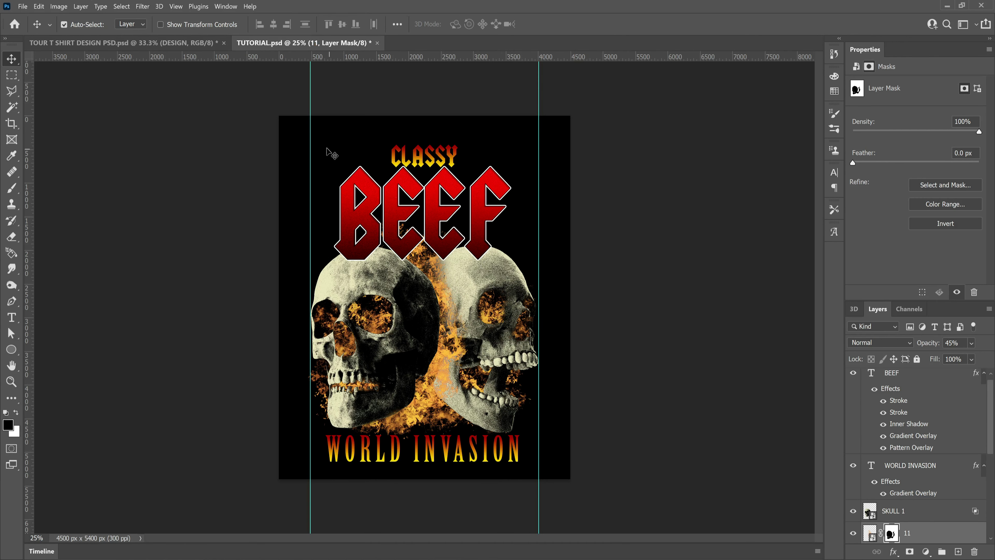
# Step: Group all layers from BEEF down to the SKULLS group, excluding the Background, and name the group DESIGN
pyautogui.scroll(3, 897, 491)
pyautogui.scroll(-3, 898, 492)
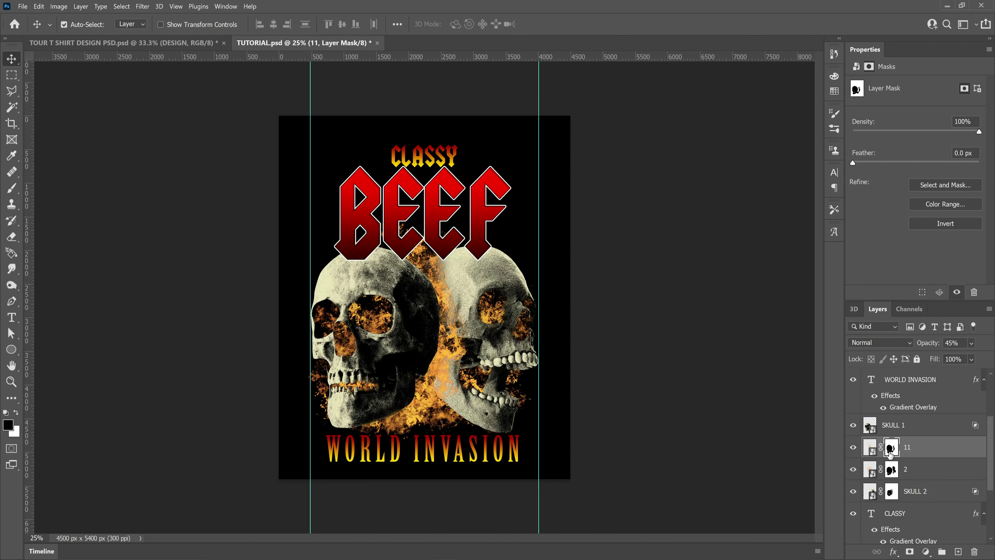
pyautogui.click(900, 492)
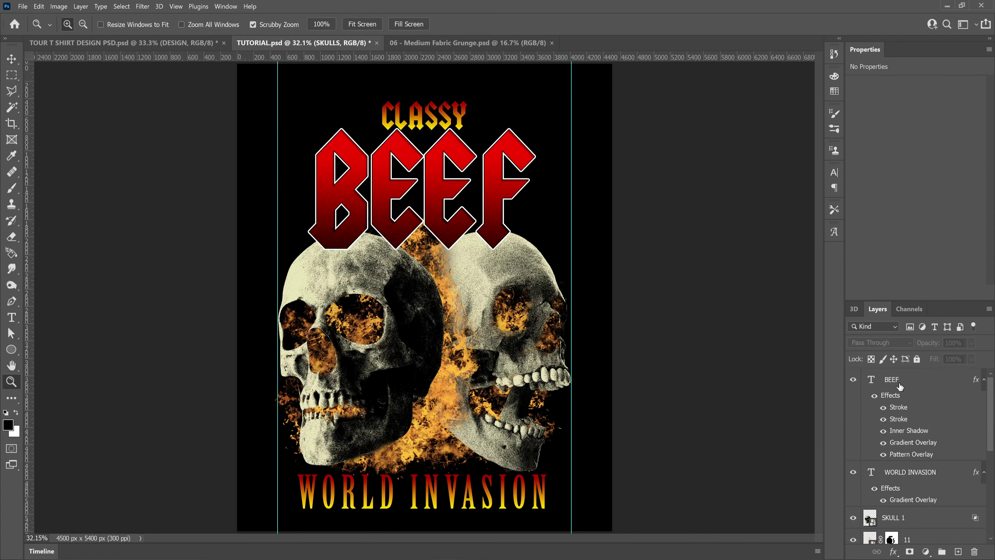
pyautogui.keyDown('shift'); pyautogui.click(899, 385); pyautogui.keyUp('shift')
pyautogui.moveTo(986, 415); pyautogui.dragTo(989, 522)
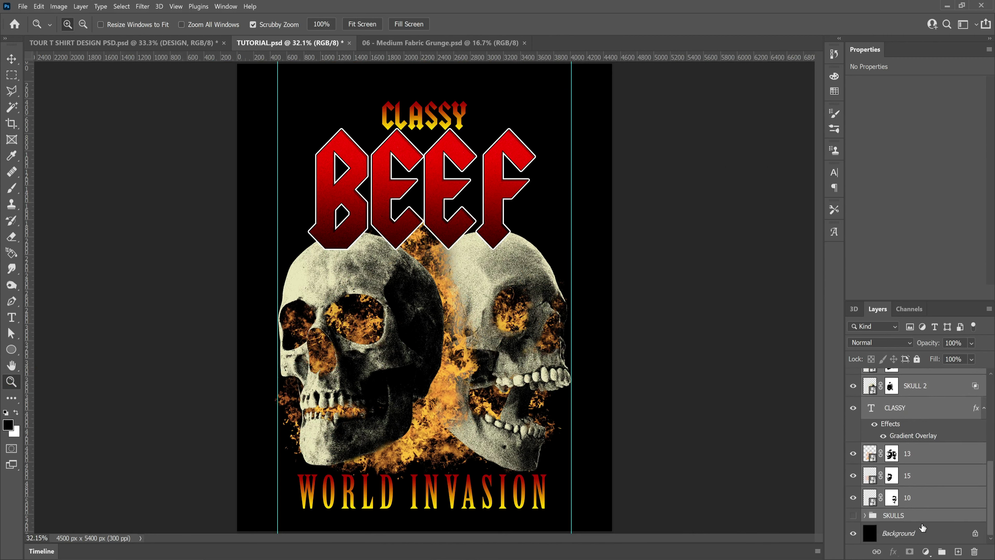
pyautogui.click(941, 551)
pyautogui.doubleClick(897, 376)
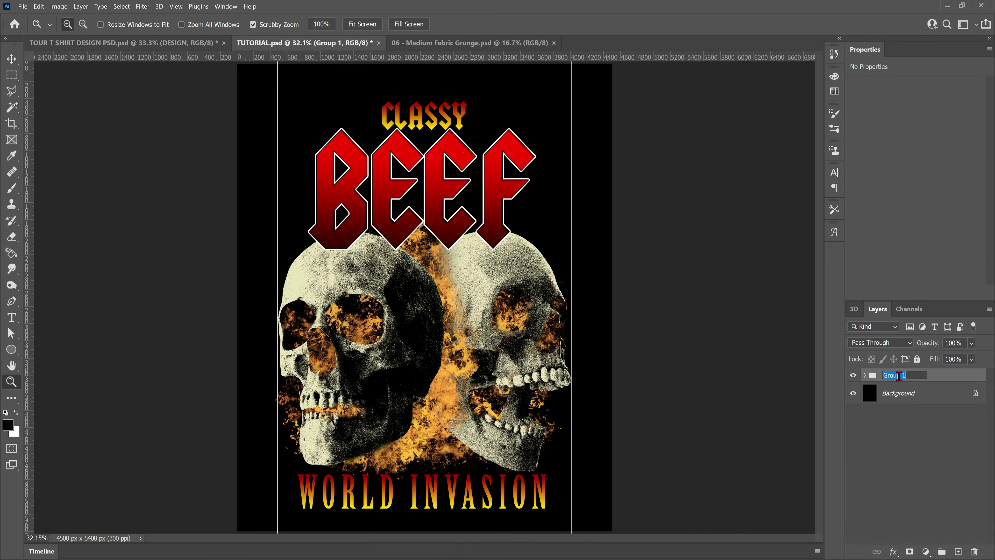
pyautogui.write('DESIGN')
pyautogui.press('Return')
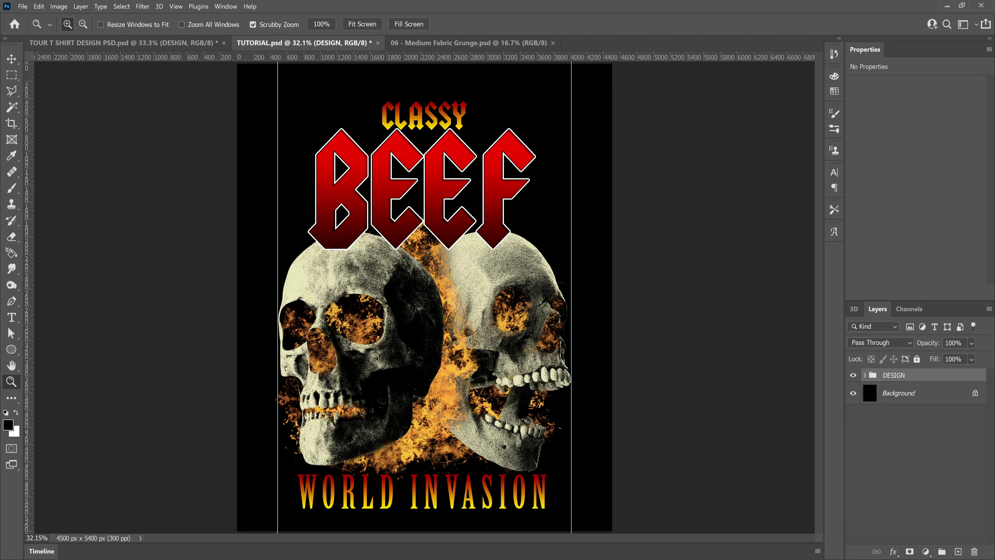
# Step: Add a layer mask to the DESIGN group and display the mask itself on the canvas
pyautogui.click(910, 551)
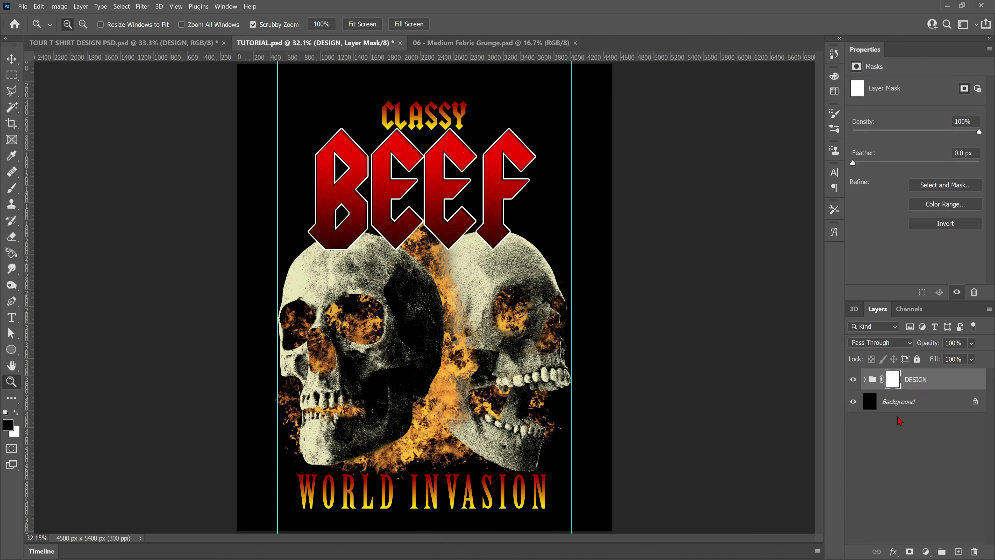
pyautogui.keyDown('alt'); pyautogui.click(897, 384); pyautogui.keyUp('alt')
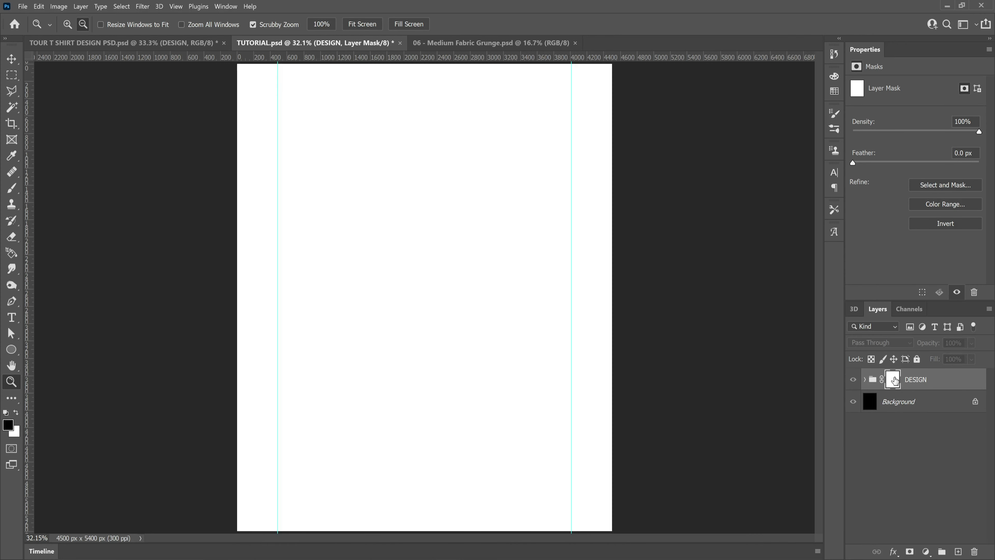
pyautogui.click(11, 59)
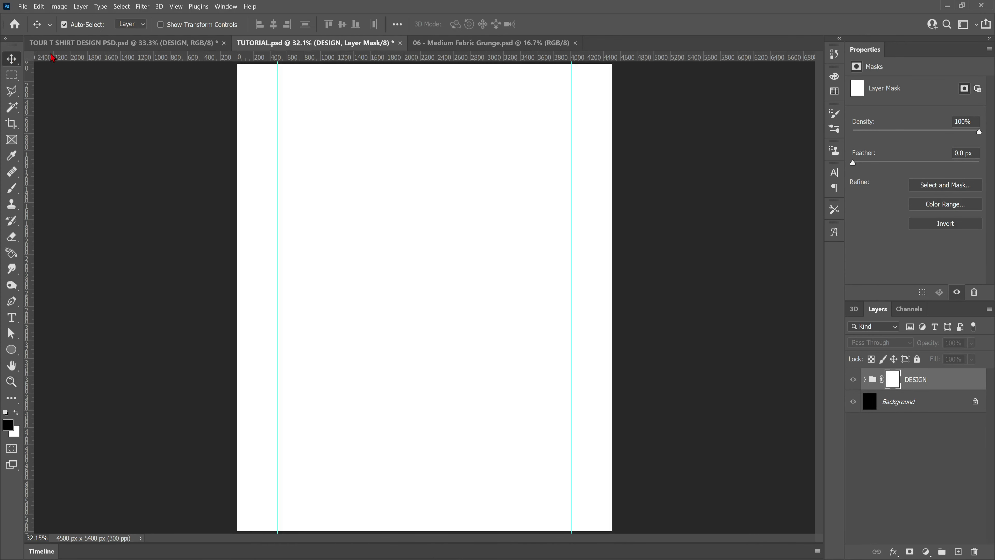
# Step: Transfer the entire 06 - Medium Fabric Grunge texture into the DESIGN mask, return to the artwork view and deselect
pyautogui.click(435, 43)
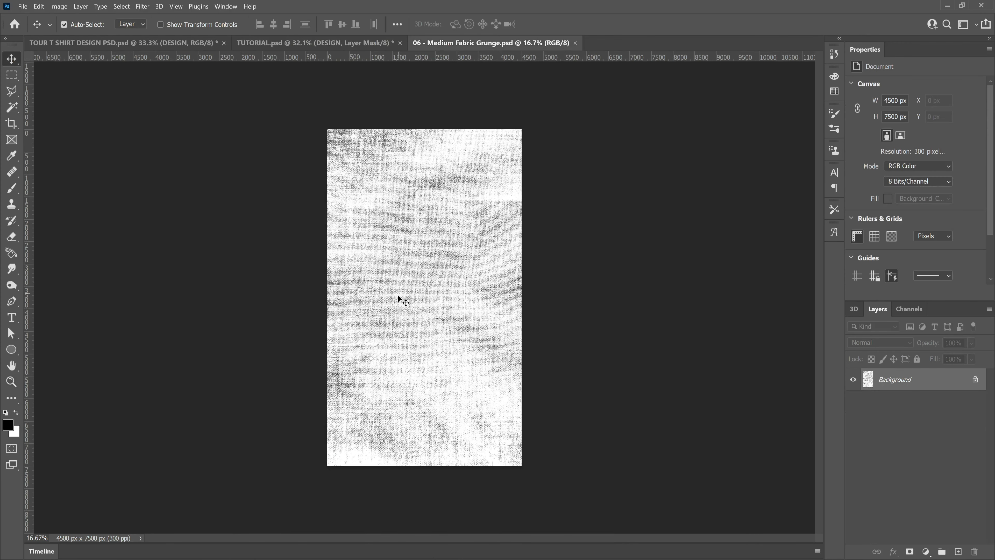
pyautogui.hotkey('ctrl', 'a')
pyautogui.moveTo(456, 304); pyautogui.dragTo(473, 213)
pyautogui.moveTo(460, 255); pyautogui.dragTo(481, 260)
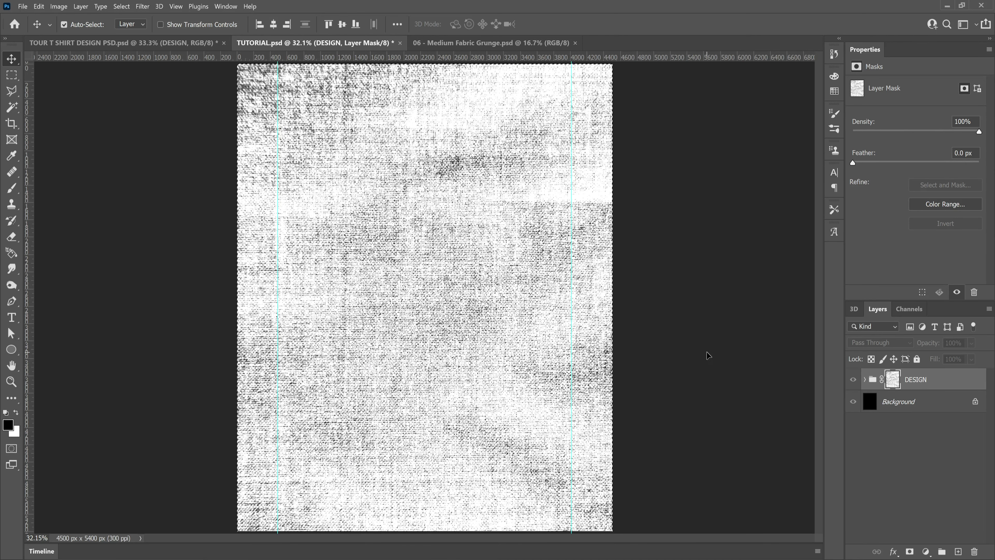
pyautogui.keyDown('alt'); pyautogui.click(892, 383); pyautogui.keyUp('alt')
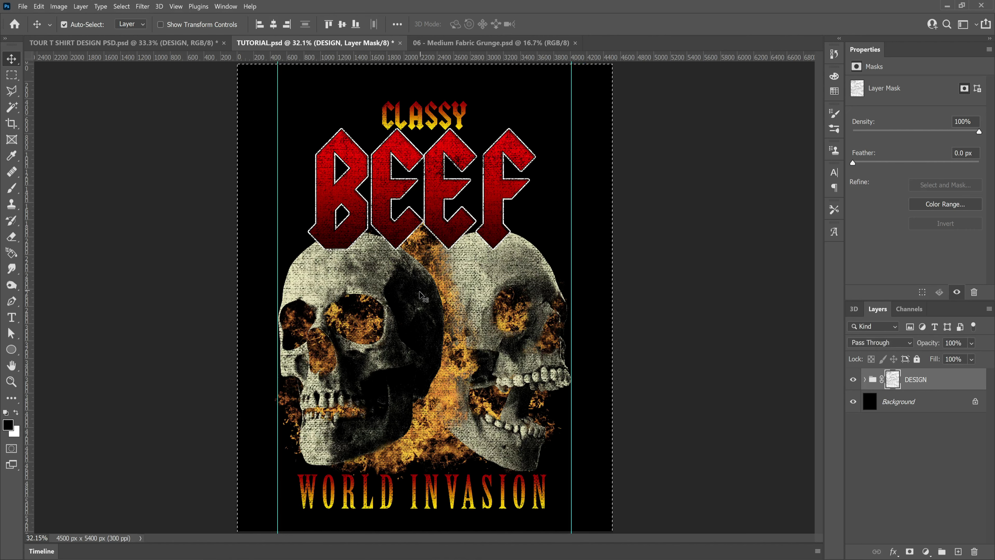
pyautogui.click(121, 7)
pyautogui.click(138, 28)
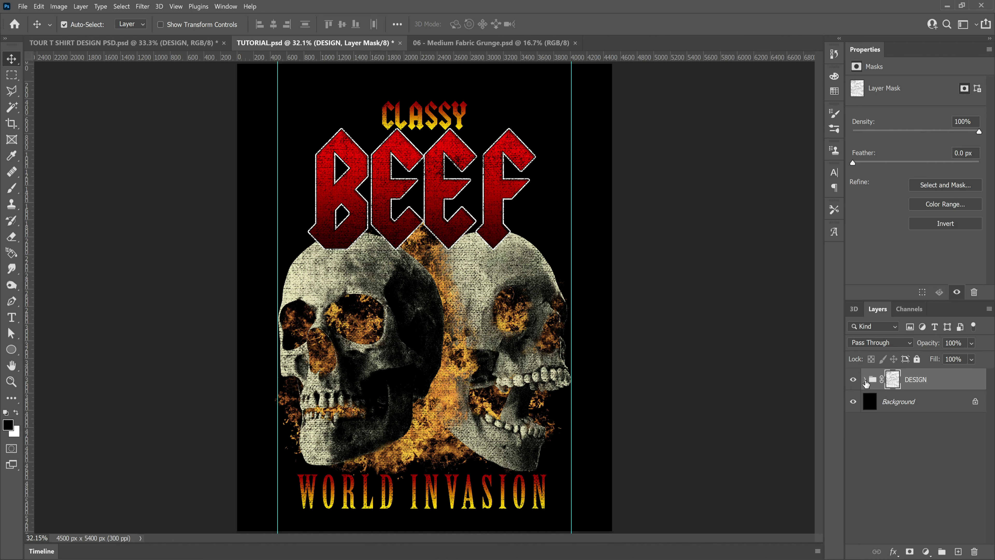
# Step: Expand the DESIGN group and touch up the masks of fire layers 15, 13 and 10 with 250 px and 175 px brushes
pyautogui.click(865, 379)
pyautogui.scroll(-5, 917, 461)
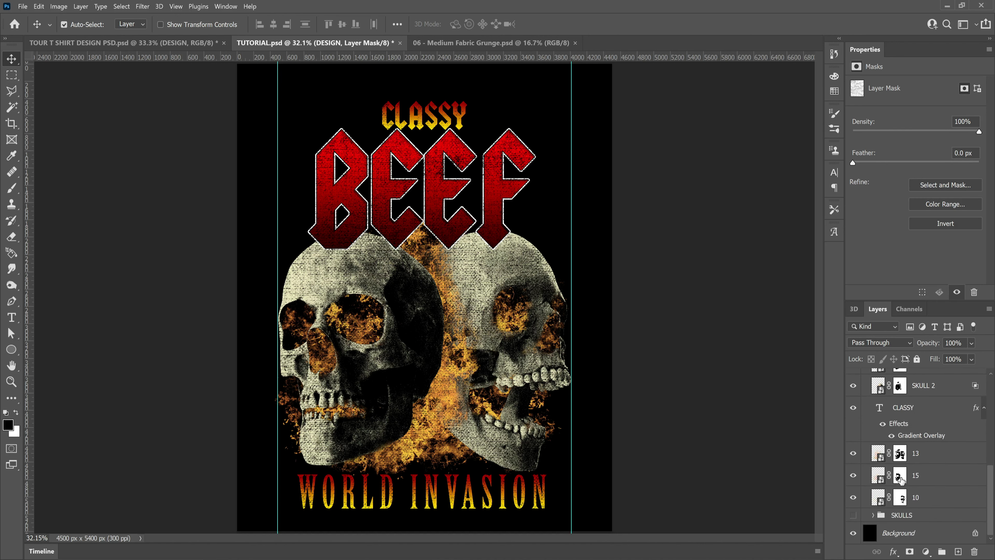
pyautogui.click(899, 479)
pyautogui.press('b')
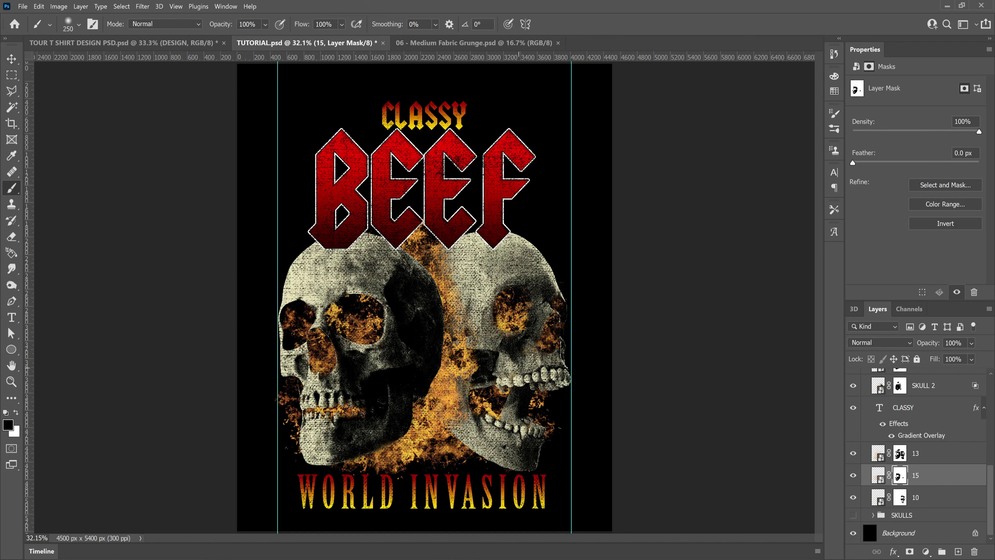
pyautogui.click(900, 453)
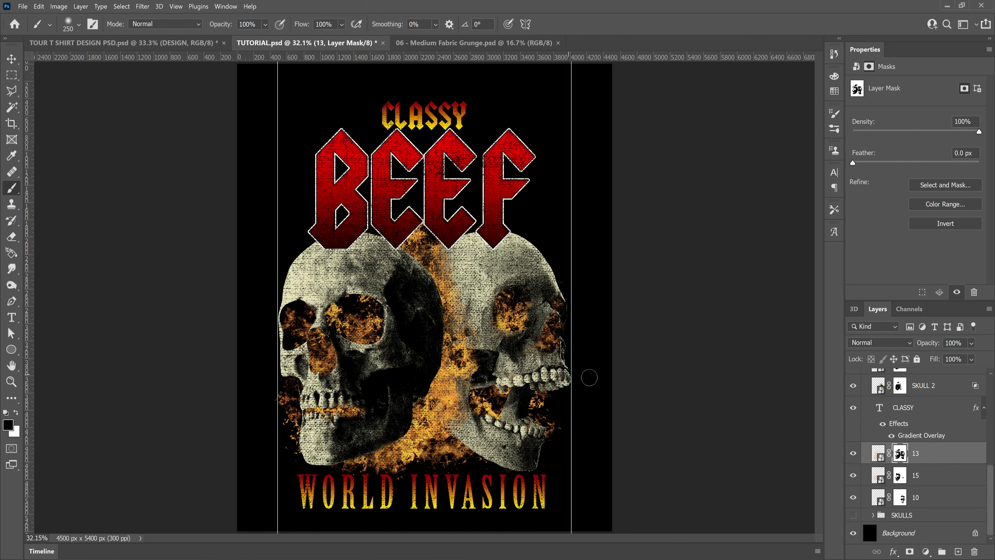
pyautogui.click(899, 494)
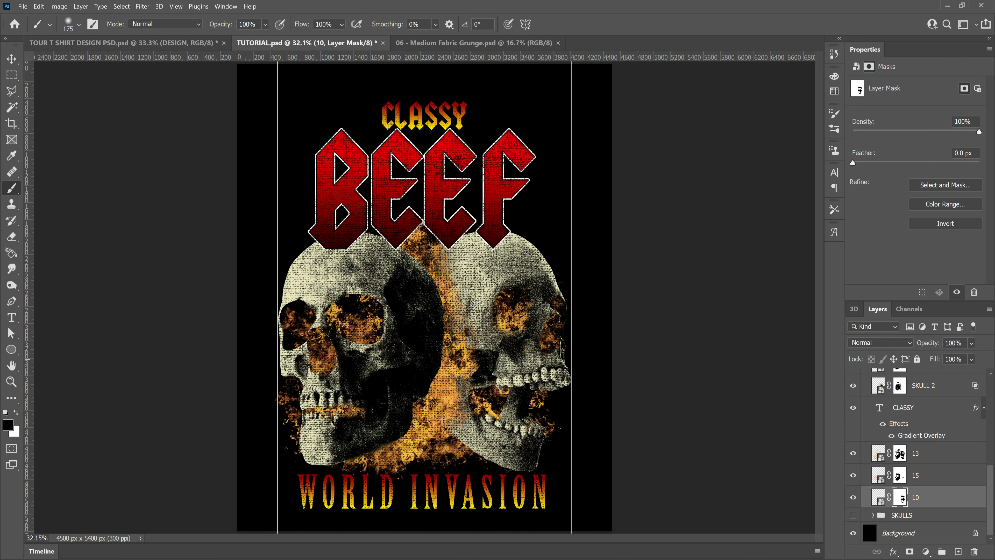
pyautogui.click(900, 476)
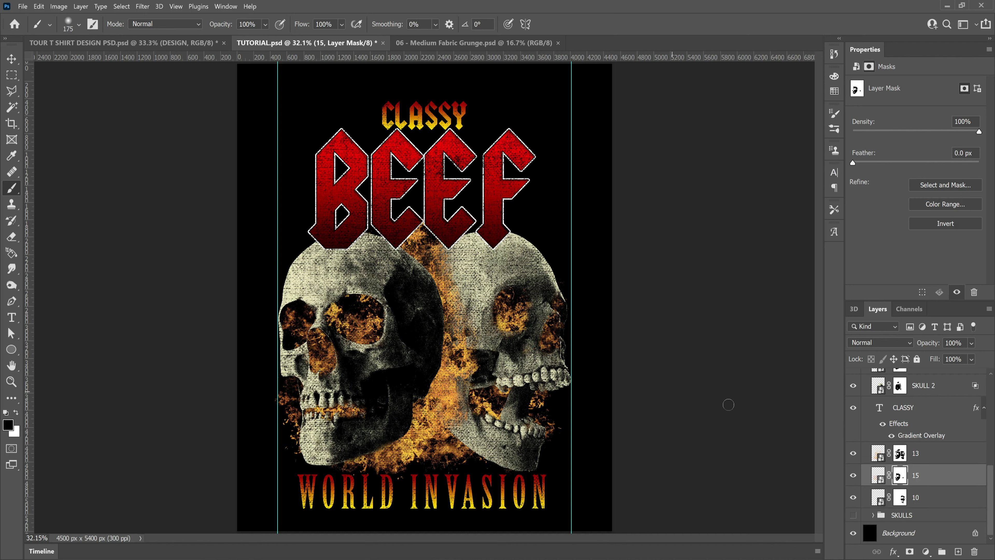
pyautogui.click(900, 453)
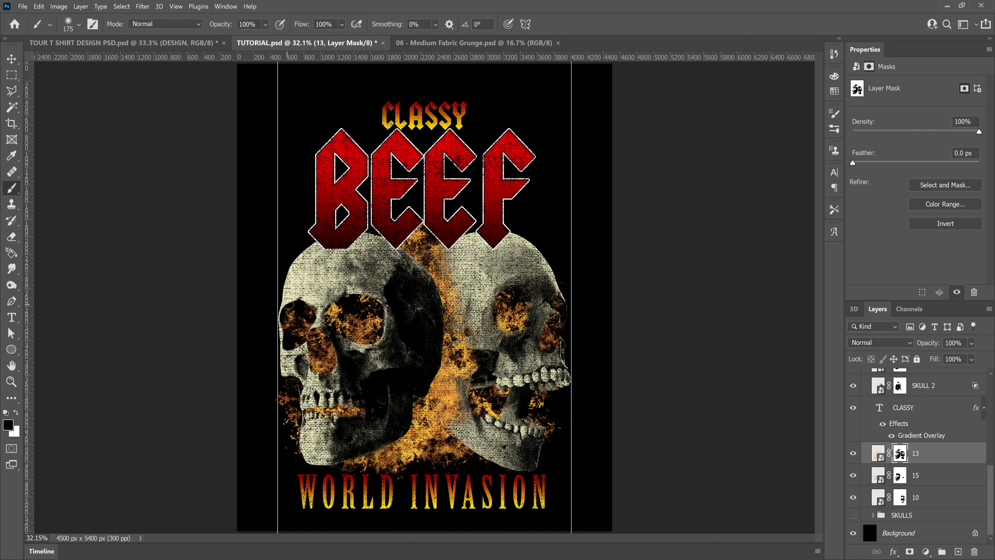
pyautogui.click(900, 479)
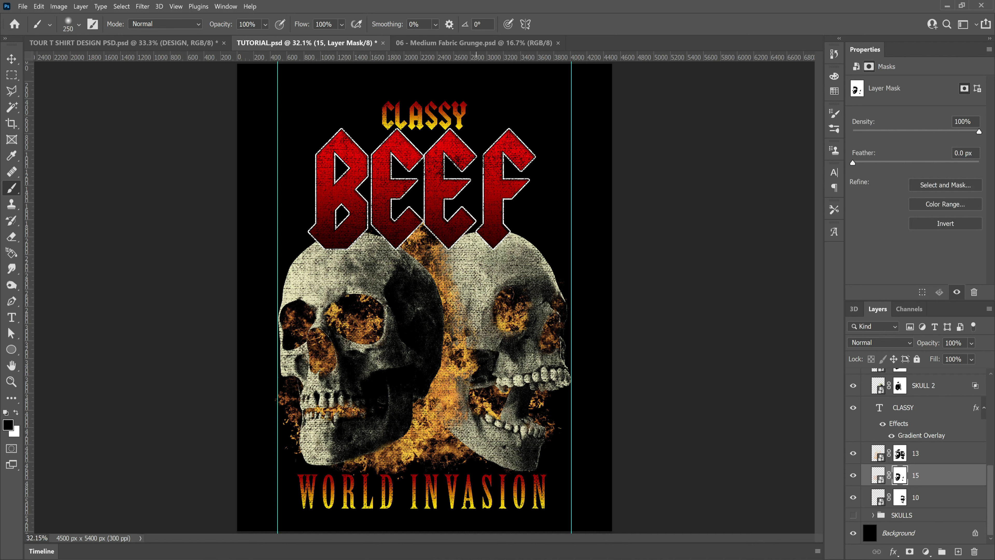
pyautogui.click(12, 59)
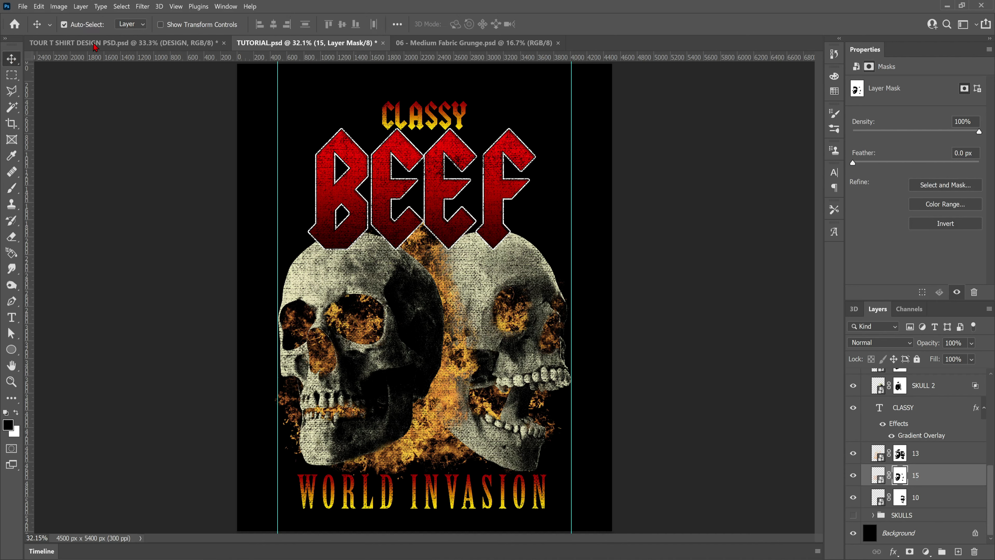